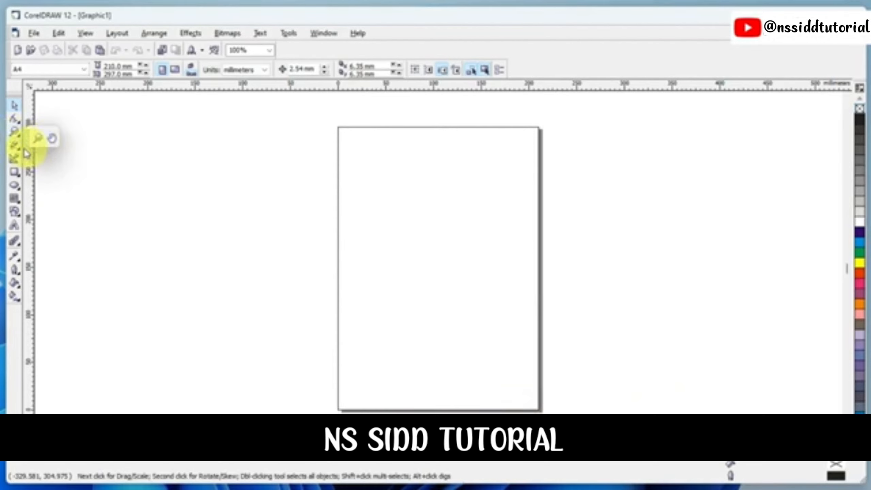
# Look through the toolbox tools and their flyouts, from the Pick tool down to the interactive fill tools.
pyautogui.click(19, 151)
pyautogui.click(19, 175)
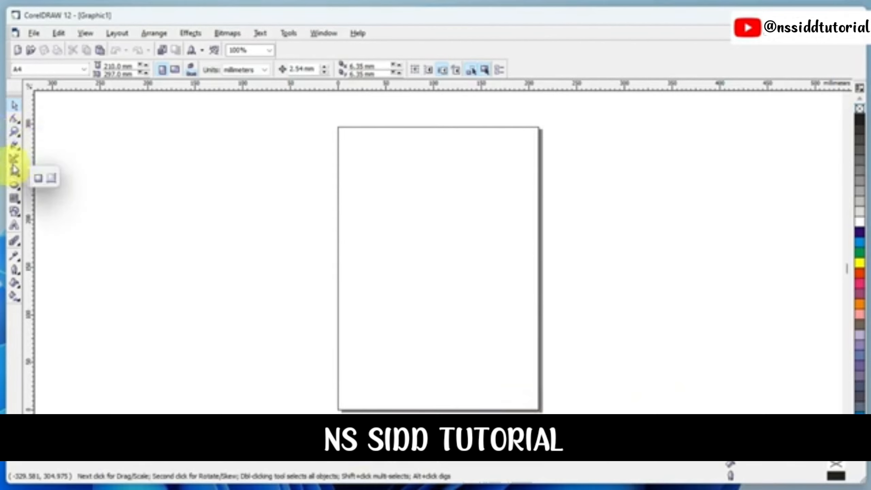
pyautogui.click(19, 176)
pyautogui.click(18, 178)
pyautogui.click(19, 189)
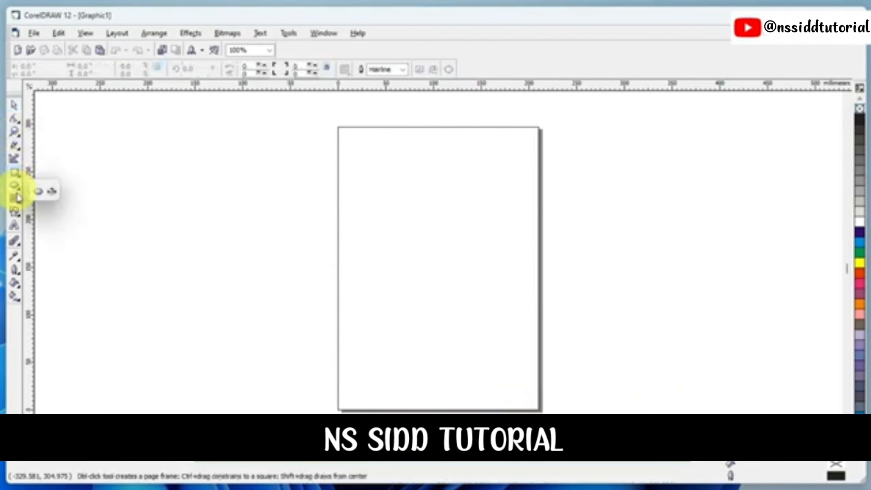
pyautogui.click(18, 201)
pyautogui.click(19, 215)
pyautogui.click(15, 245)
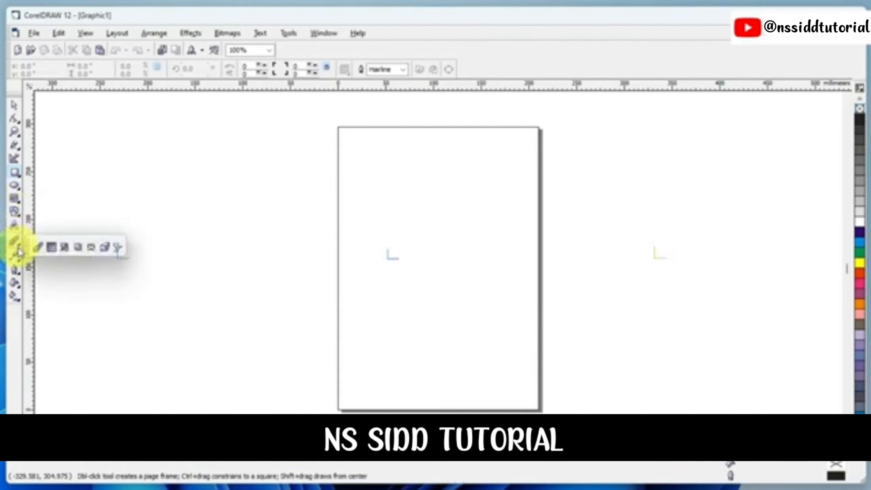
pyautogui.click(16, 263)
pyautogui.click(18, 274)
pyautogui.click(18, 287)
pyautogui.click(18, 300)
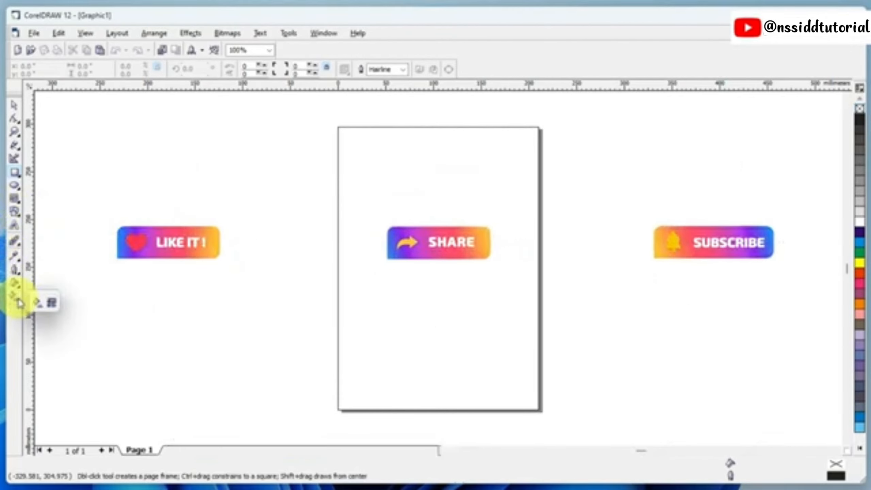
pyautogui.click(19, 289)
pyautogui.click(19, 276)
pyautogui.click(16, 262)
pyautogui.click(14, 246)
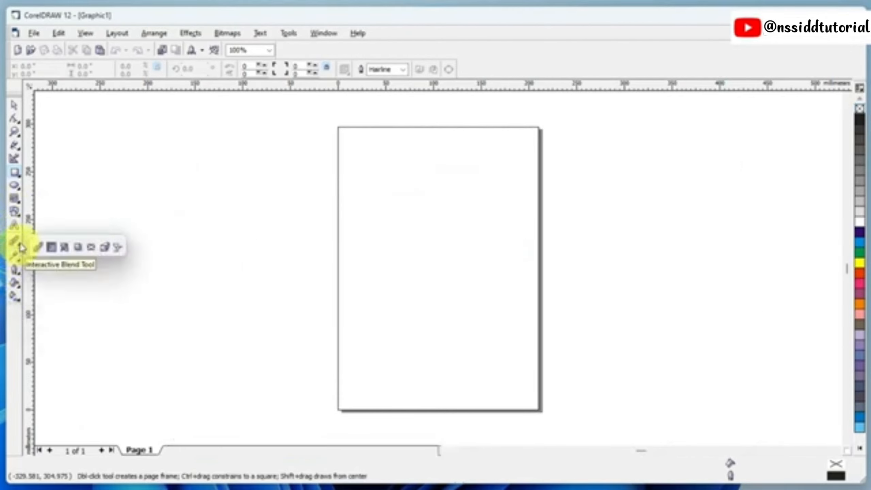
pyautogui.click(19, 216)
pyautogui.click(21, 203)
pyautogui.click(18, 189)
pyautogui.click(18, 174)
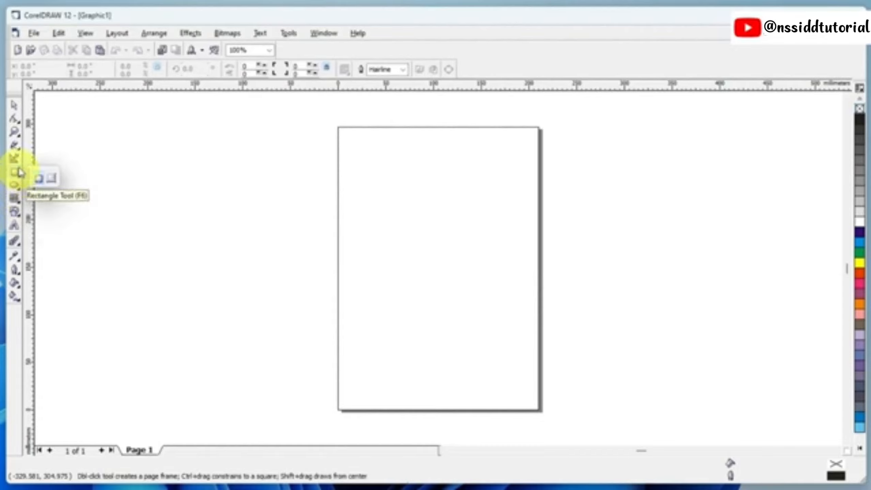
pyautogui.click(18, 148)
pyautogui.click(21, 137)
pyautogui.click(15, 119)
pyautogui.click(14, 105)
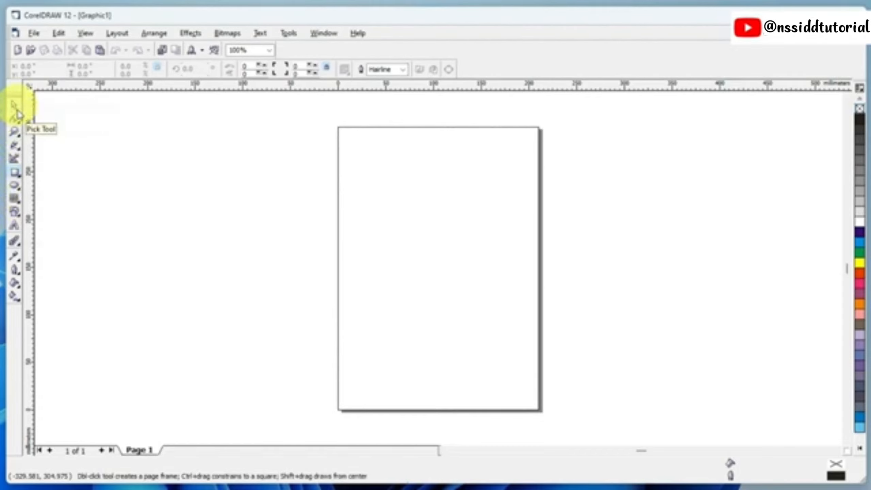
pyautogui.click(16, 199)
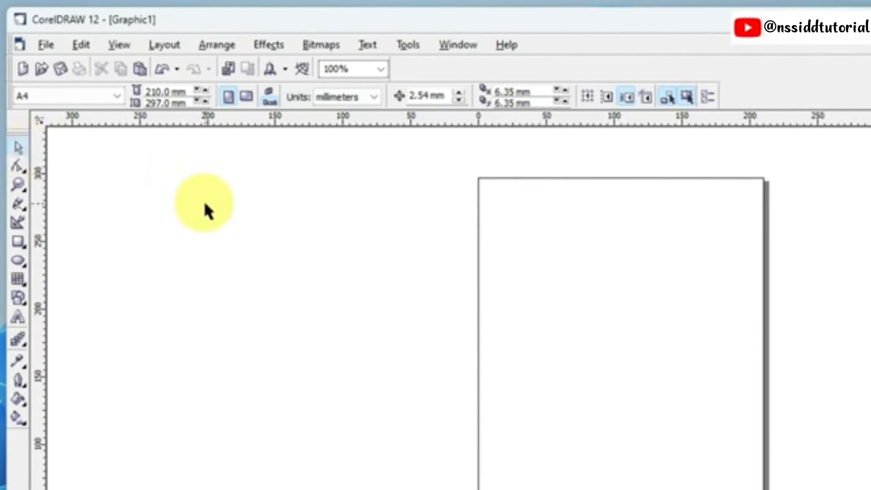
# Draw a rectangle about 103 mm wide and 84 mm high in the empty area left of the page.
pyautogui.click(18, 242)
pyautogui.moveTo(117, 159); pyautogui.dragTo(256, 273)
pyautogui.click(18, 151)
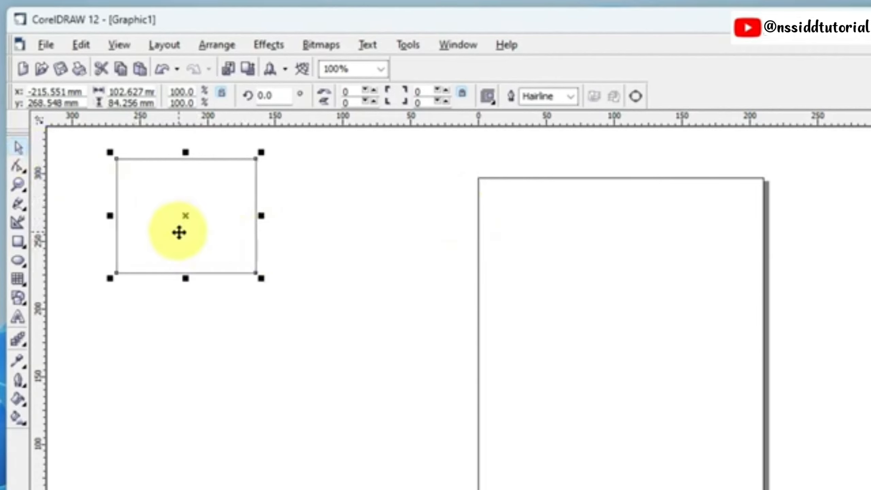
# Move the rectangle over the page's upper-left corner, centred at about x -37 mm, y 262 mm, and deselect it.
pyautogui.click(20, 263)
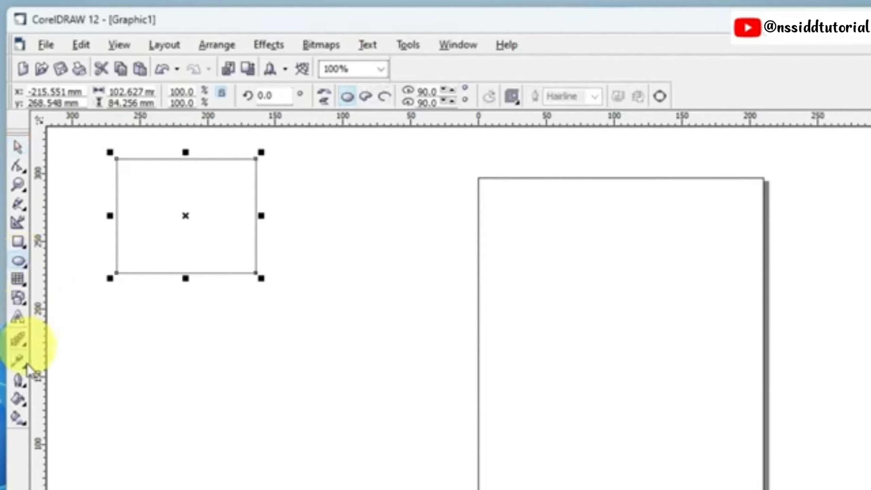
pyautogui.click(18, 147)
pyautogui.moveTo(187, 230); pyautogui.dragTo(428, 242)
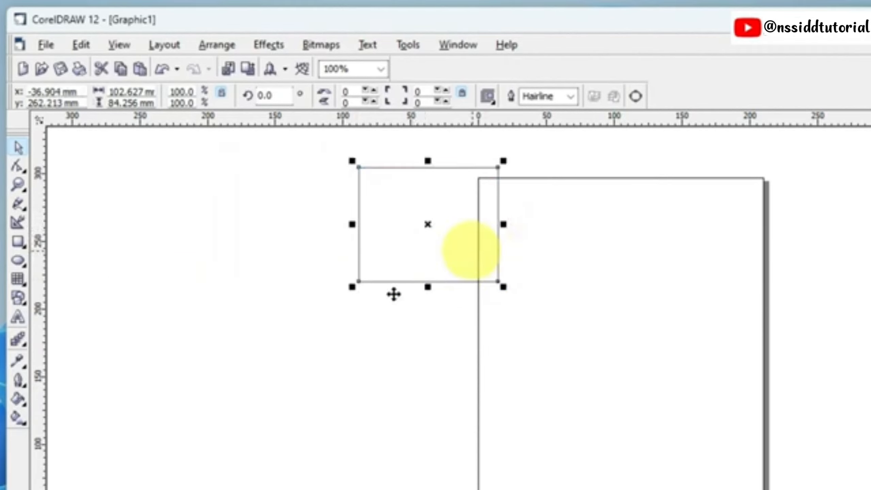
pyautogui.click(201, 340)
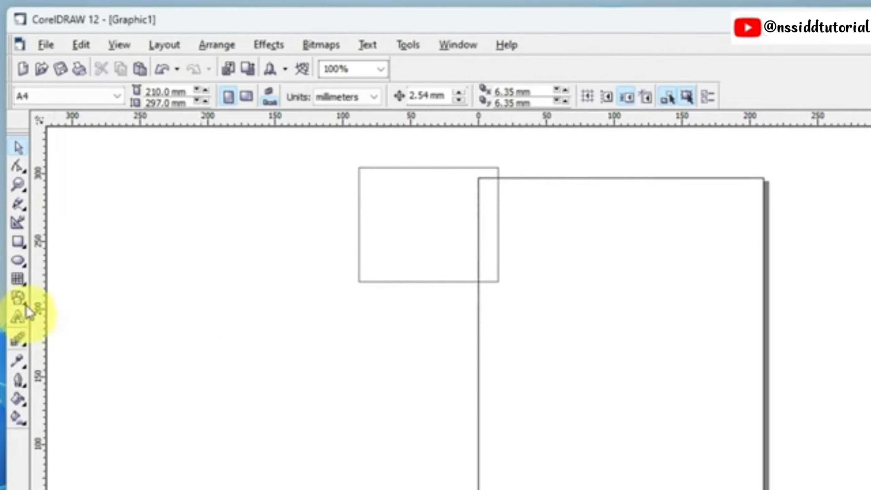
# Move the rectangle away from the page to about x -197 mm, y 269 mm.
pyautogui.click(18, 261)
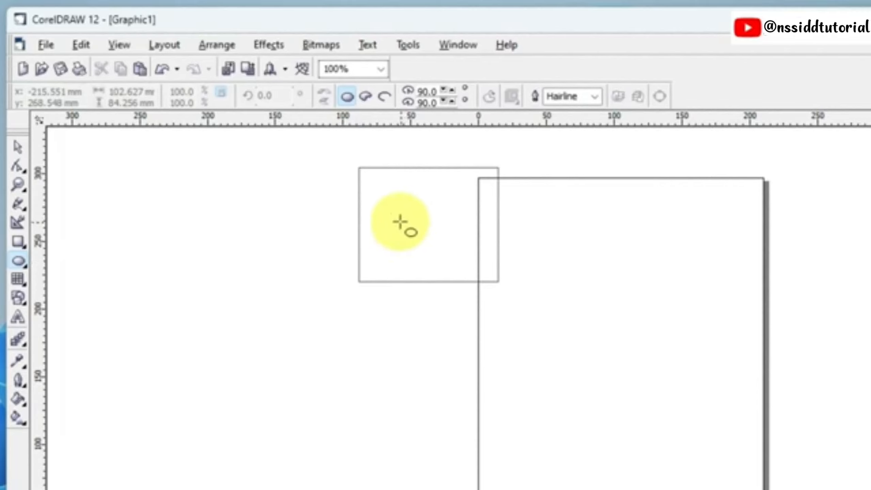
pyautogui.click(18, 147)
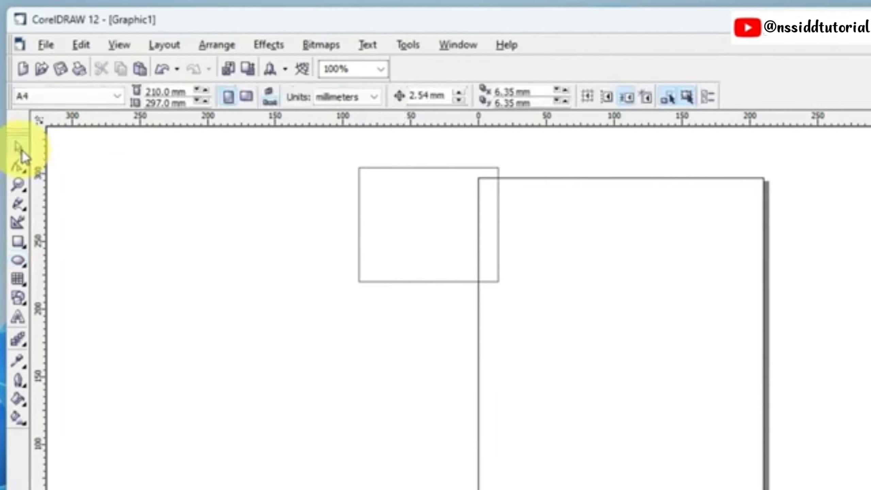
pyautogui.click(404, 248)
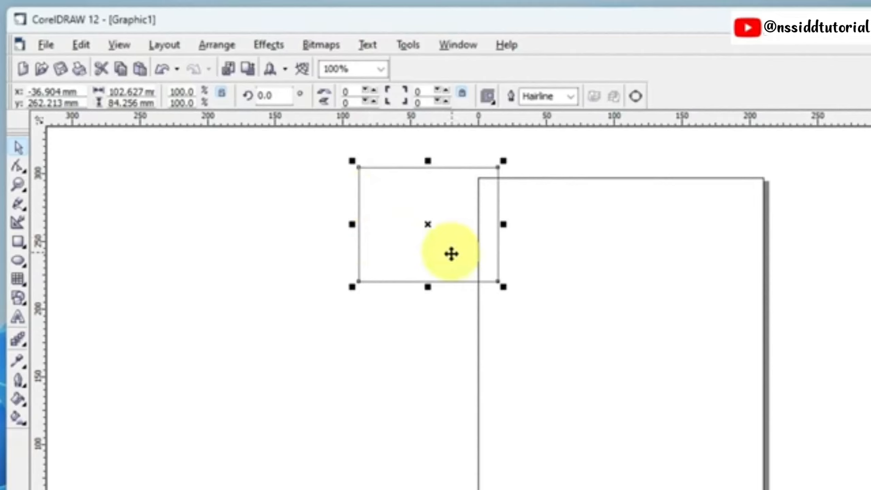
pyautogui.moveTo(450, 249); pyautogui.dragTo(233, 240)
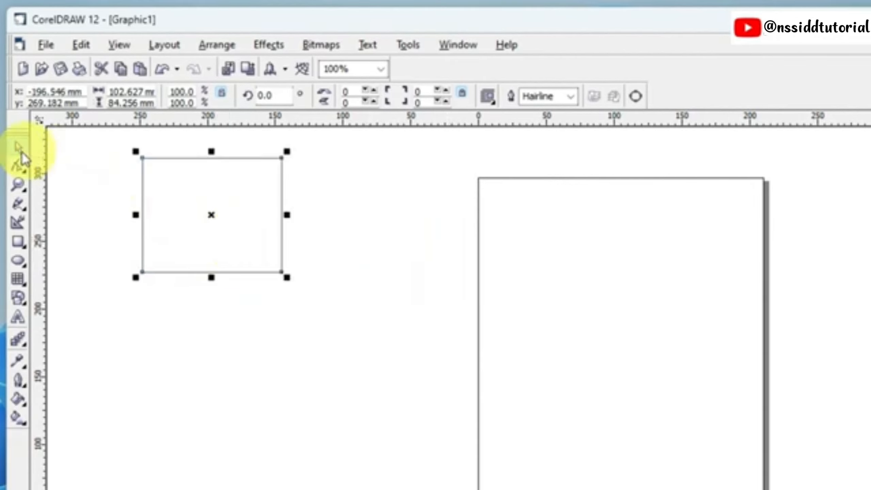
# Place a copy of the rectangle between the original and the page, centred at about x -63 mm, y 243 mm.
pyautogui.click(214, 216)
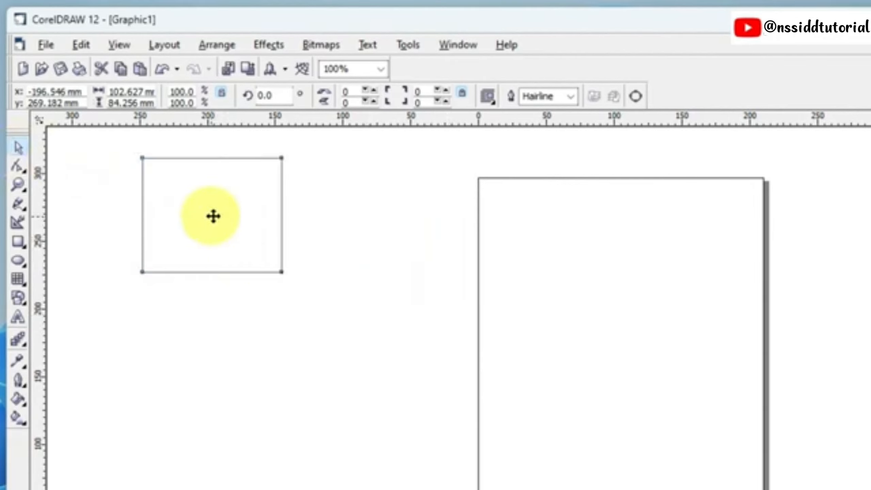
pyautogui.moveTo(213, 216); pyautogui.dragTo(393, 249)
pyautogui.click(338, 376)
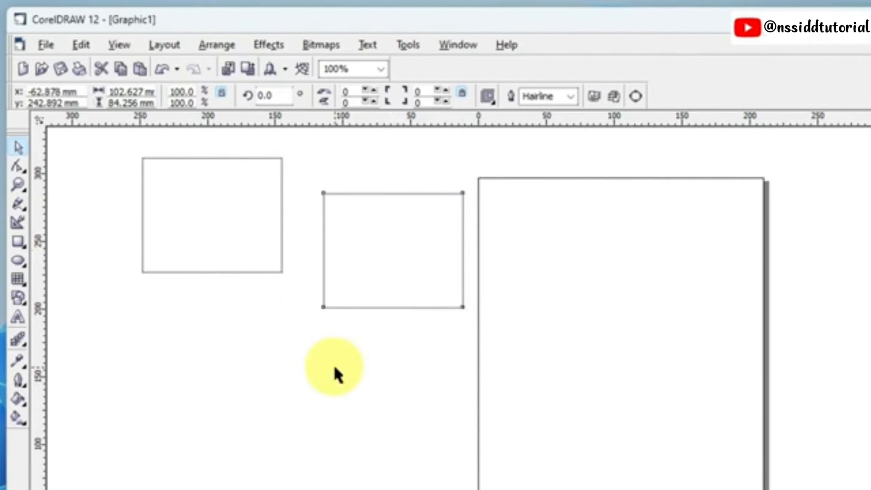
# Select the two rectangles one after the other as a multiple selection, and clear the selection.
pyautogui.click(223, 224)
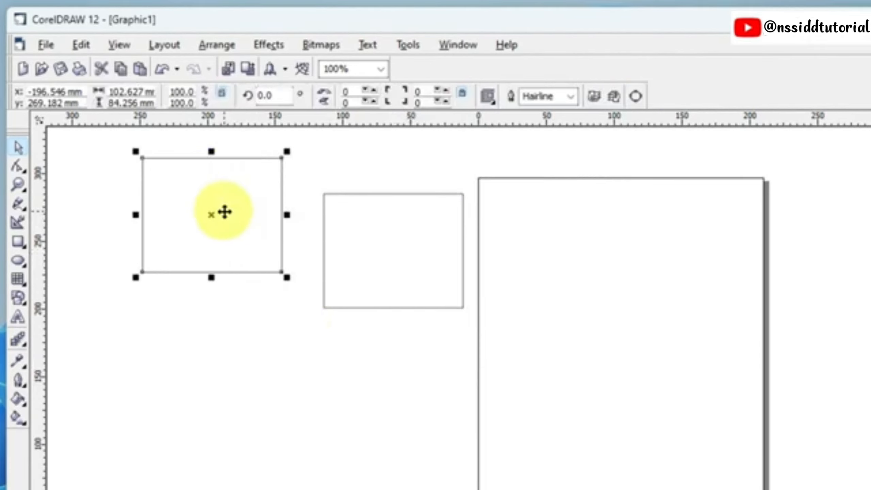
pyautogui.keyDown('shift'); pyautogui.click(391, 256); pyautogui.keyUp('shift')
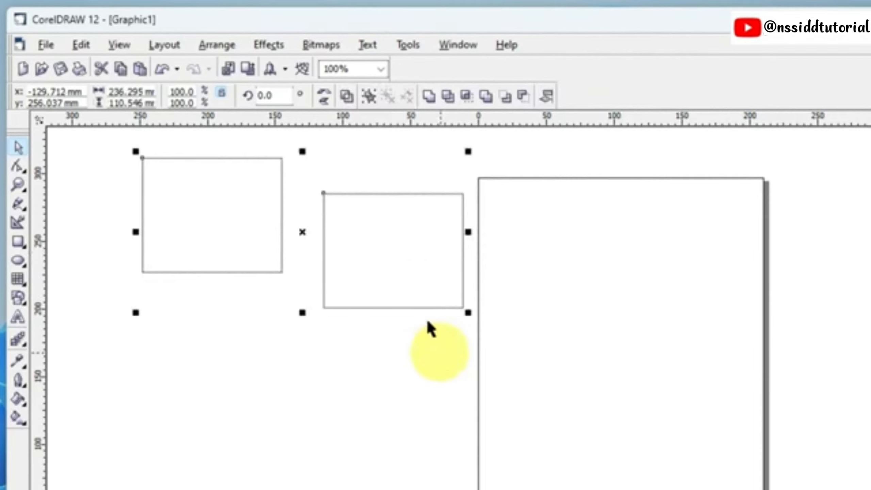
pyautogui.click(417, 395)
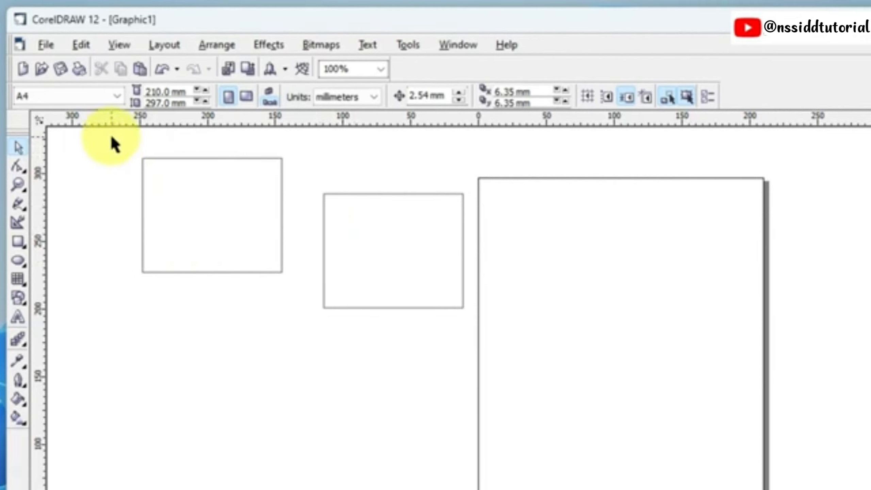
# Select both rectangles with a marquee around them, and delete only the copy nearest the page.
pyautogui.moveTo(111, 137); pyautogui.dragTo(507, 364)
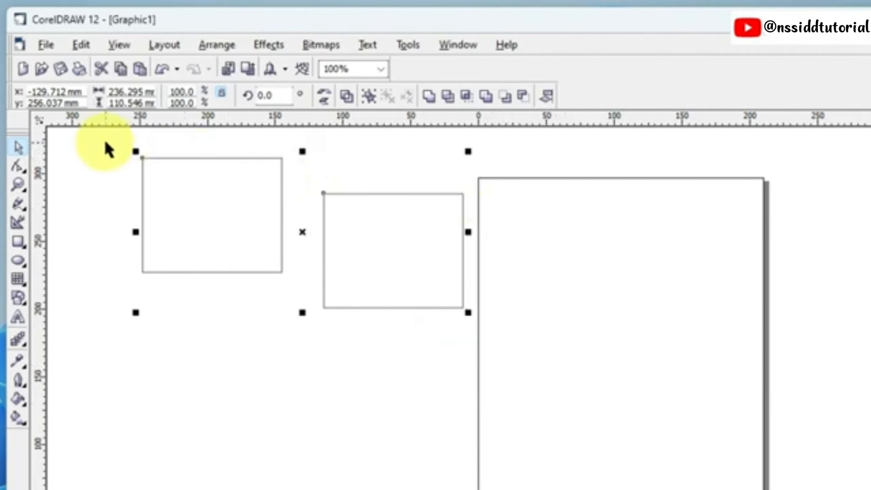
pyautogui.moveTo(110, 137); pyautogui.dragTo(505, 354)
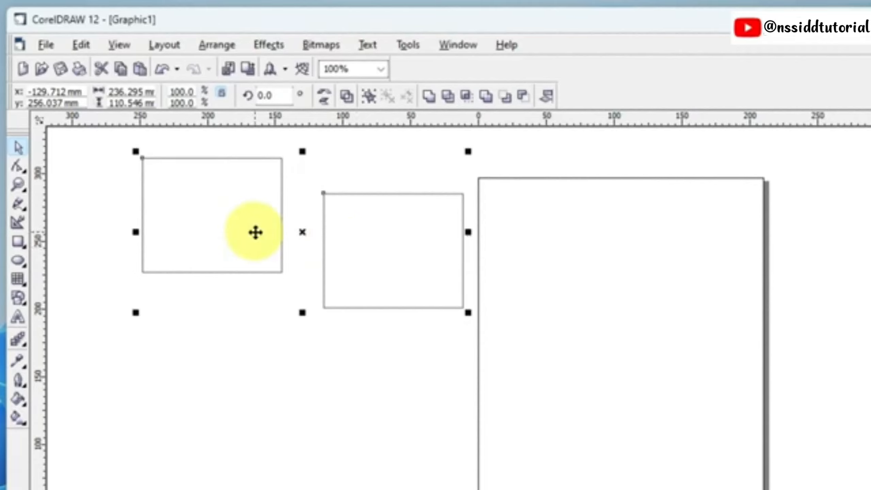
pyautogui.click(435, 263)
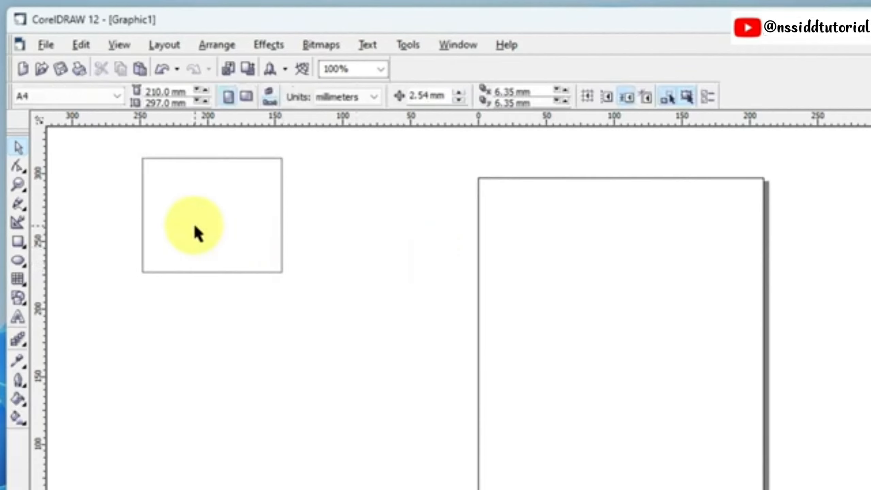
# Stretch the remaining rectangle to about 206 mm wide and 172 mm high, and scale it down to about 103 by 86 mm.
pyautogui.click(195, 227)
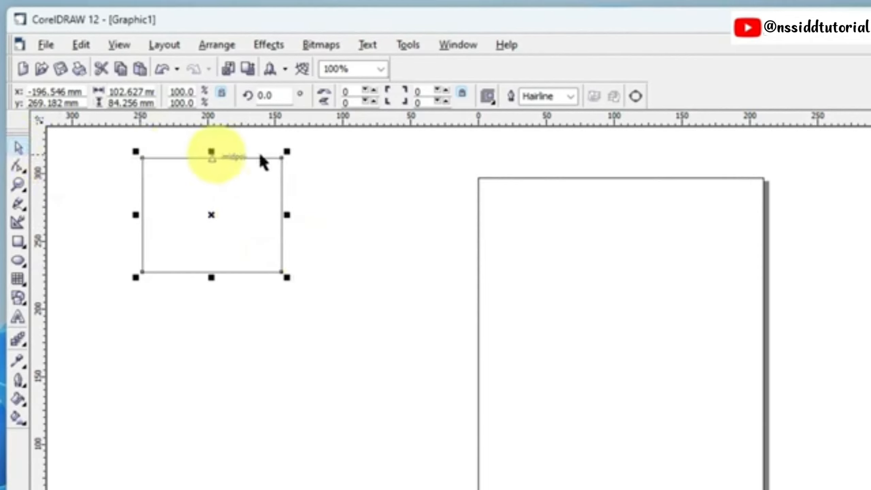
pyautogui.moveTo(288, 215); pyautogui.dragTo(427, 217)
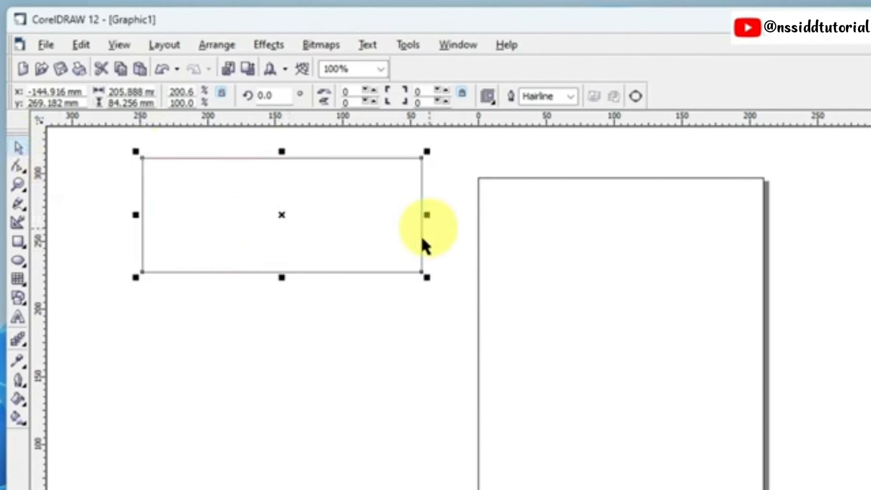
pyautogui.moveTo(281, 278); pyautogui.dragTo(288, 400)
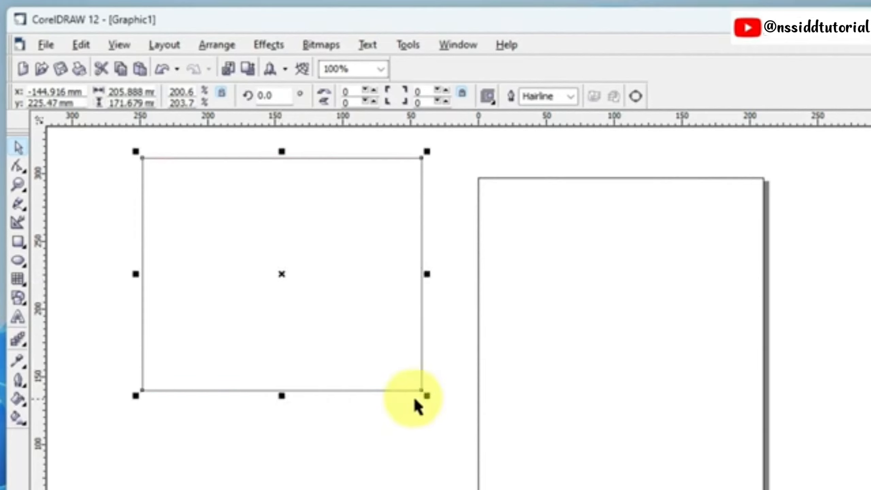
pyautogui.moveTo(426, 395); pyautogui.dragTo(287, 280)
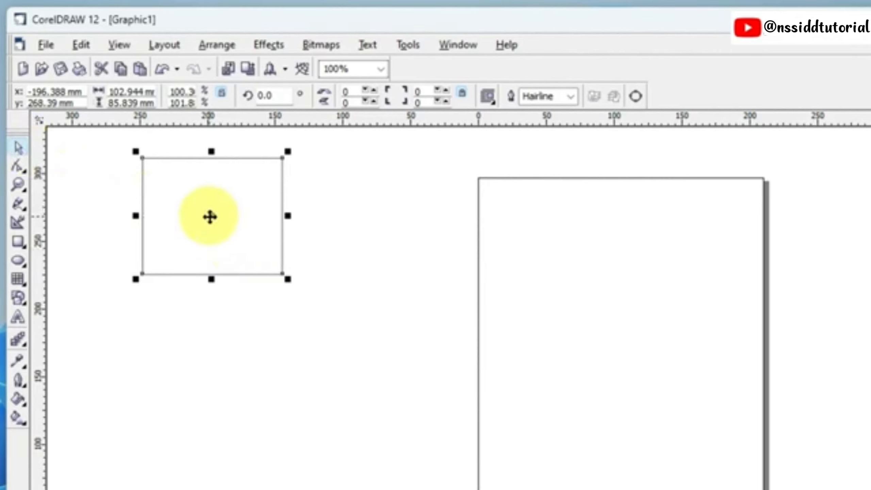
# Rotate the rectangle freely to about 310° and undo it, and skew its right side downward and undo that too.
pyautogui.click(210, 221)
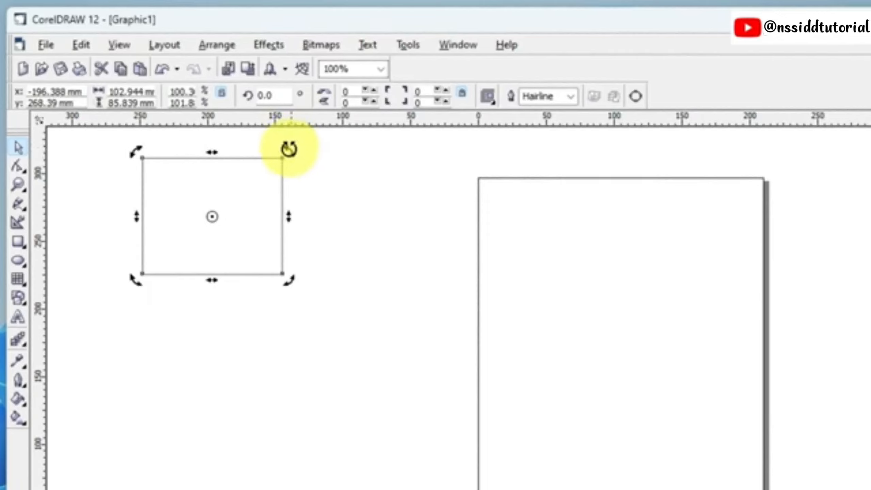
pyautogui.moveTo(291, 152); pyautogui.dragTo(310, 234)
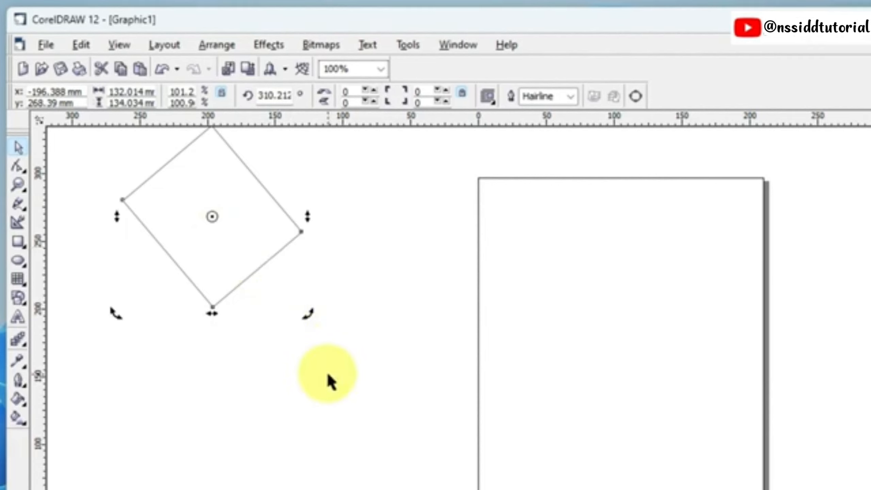
pyautogui.hotkey('ctrl', 'z')
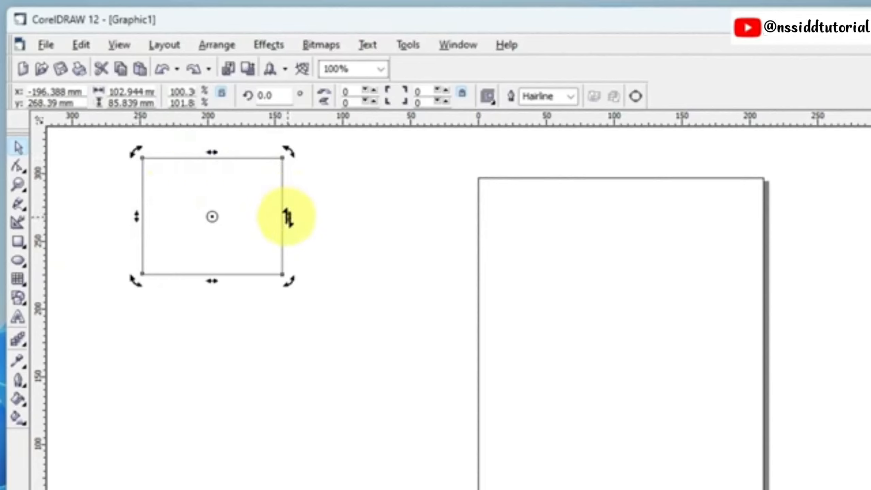
pyautogui.moveTo(288, 217); pyautogui.dragTo(295, 316)
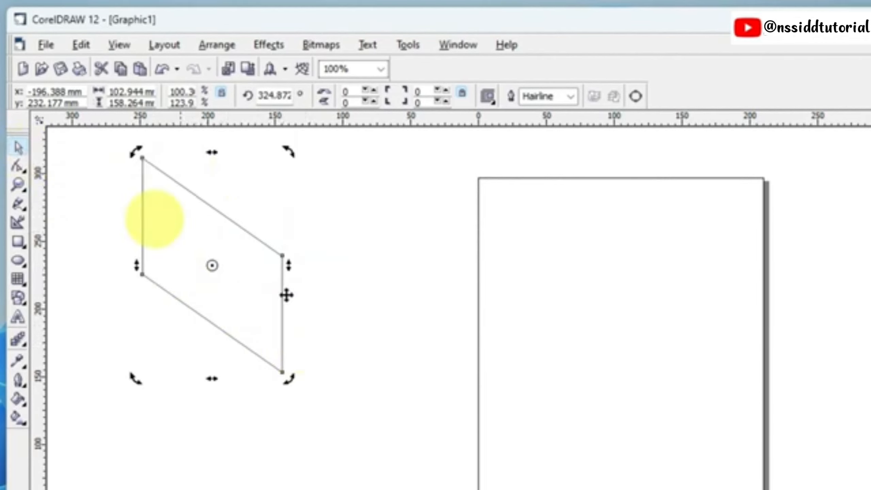
pyautogui.hotkey('ctrl', 'z')
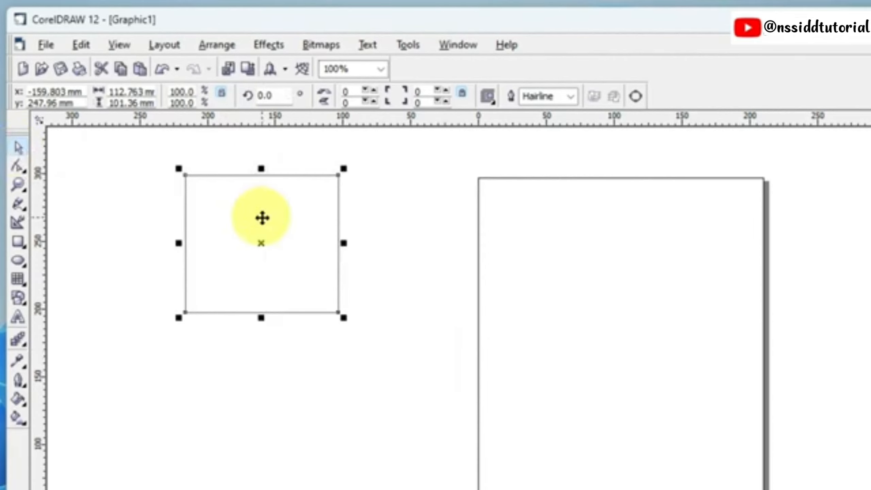
# Delete the rectangle left of the page and return to the Pick tool.
pyautogui.press('Delete')
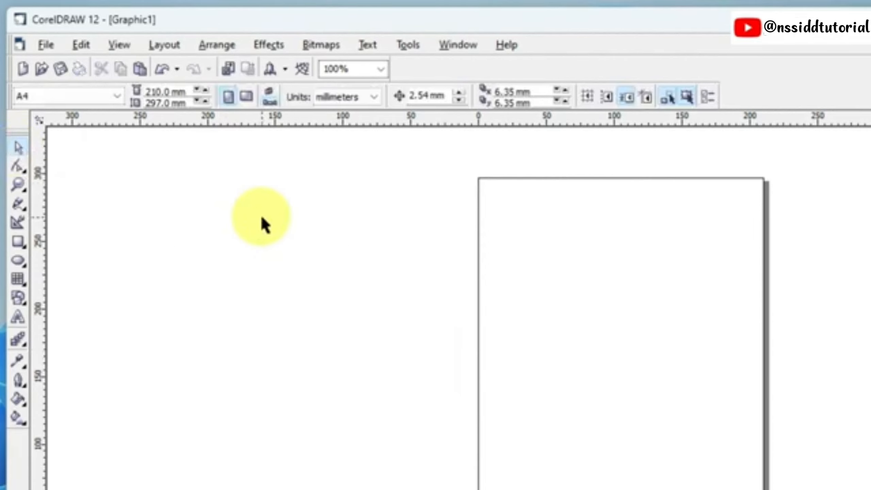
pyautogui.click(23, 174)
pyautogui.click(19, 150)
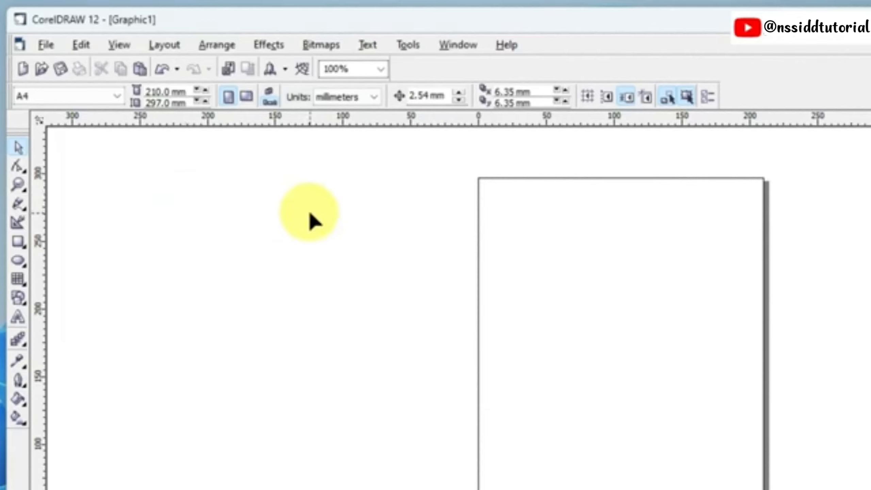
# Examine the editing tools grouped with the Shape tool.
pyautogui.press('F10')
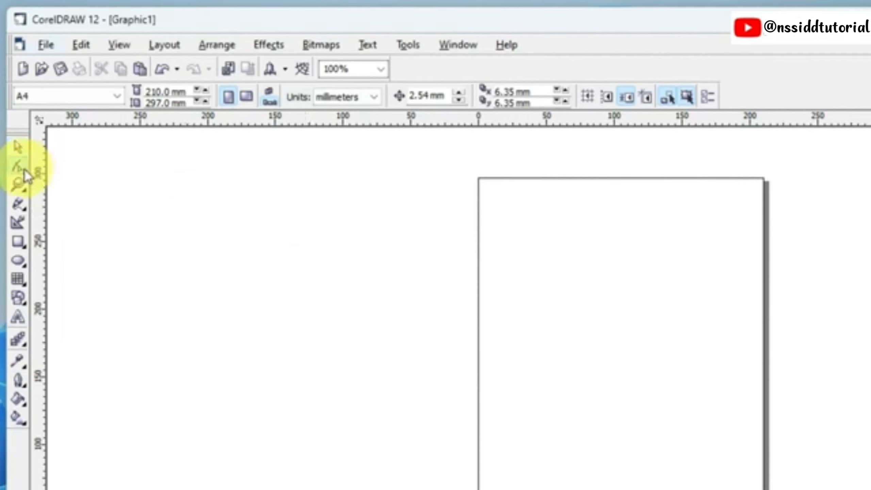
pyautogui.click(19, 318)
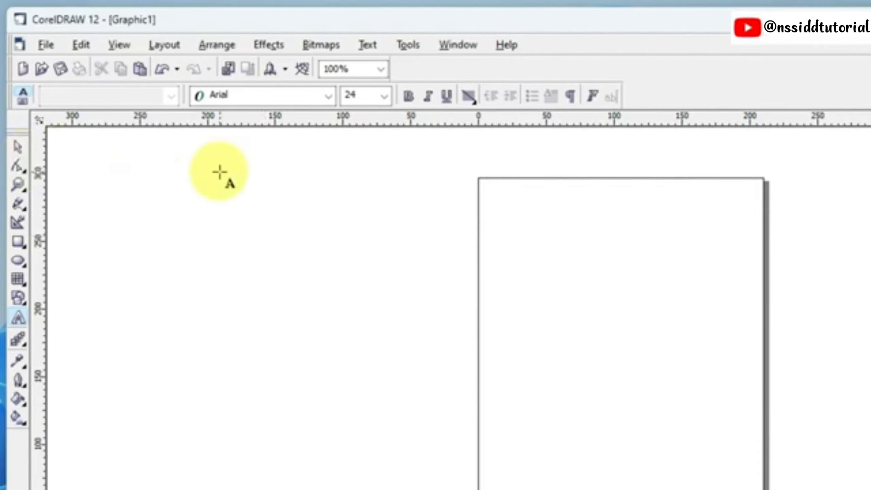
pyautogui.press('F10')
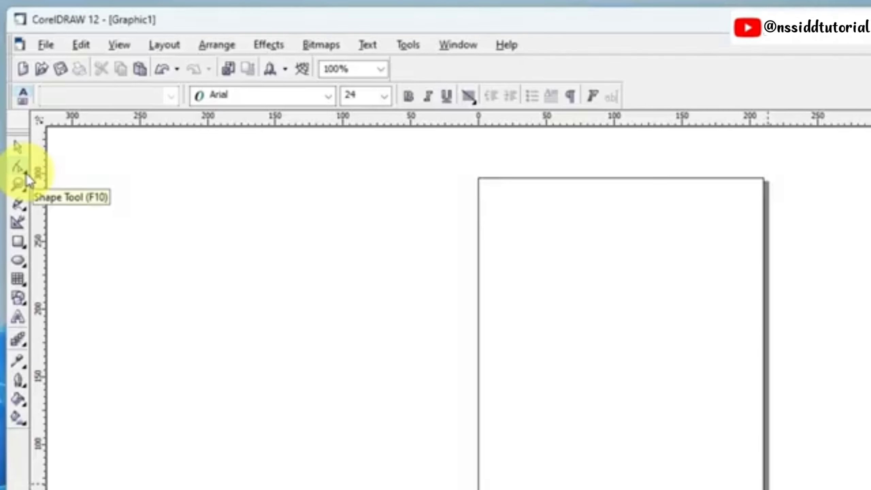
pyautogui.click(44, 290)
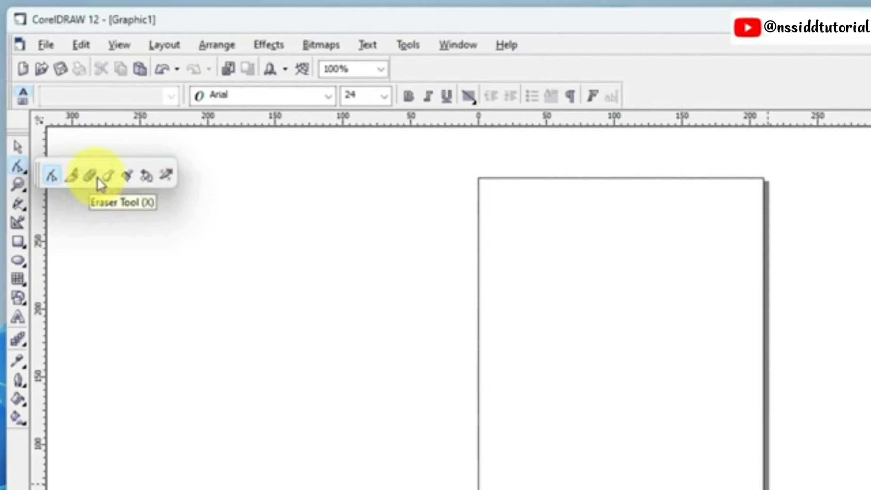
pyautogui.click(18, 171)
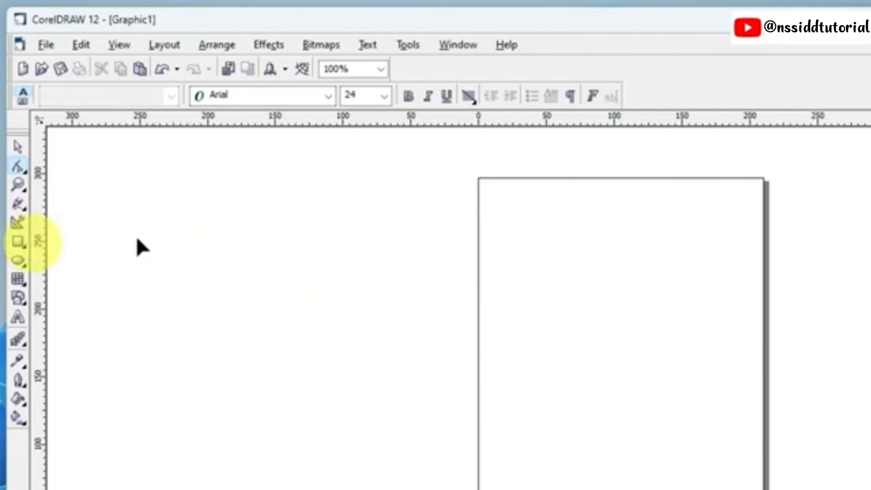
pyautogui.click(21, 174)
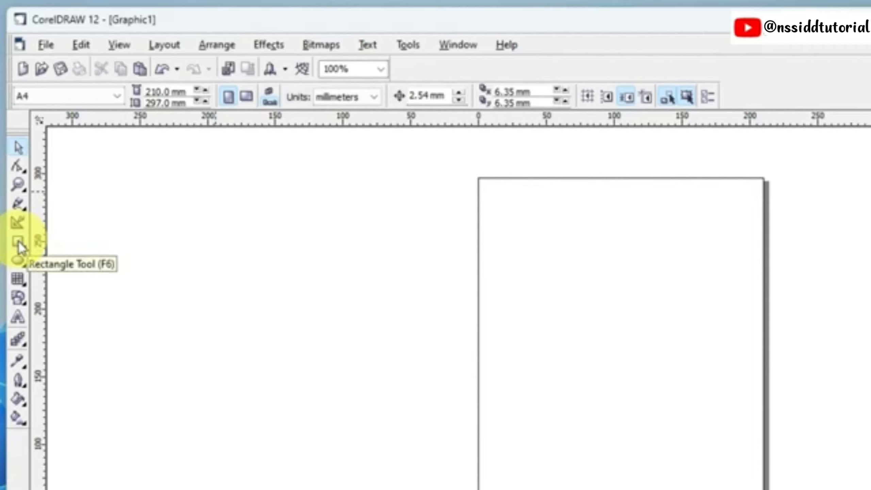
# Draw a square about 66.5 mm wide in the empty area left of the page, and deselect it.
pyautogui.click(19, 244)
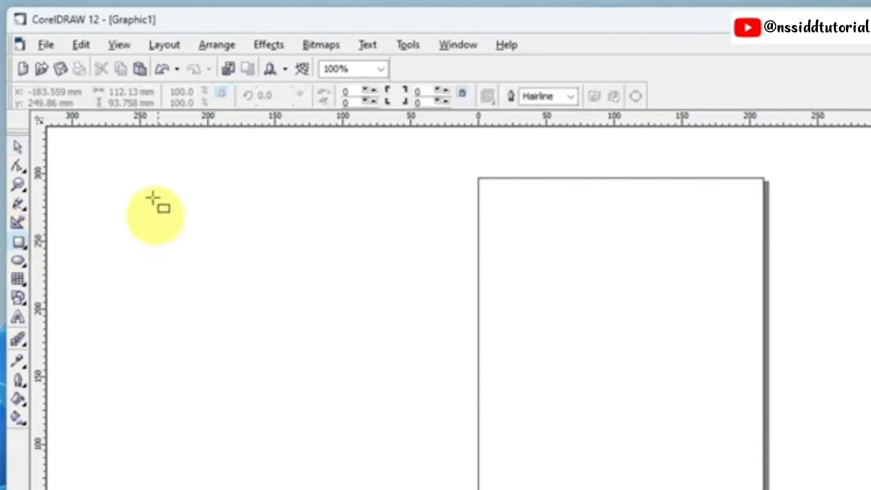
pyautogui.moveTo(148, 183); pyautogui.dragTo(220, 272)
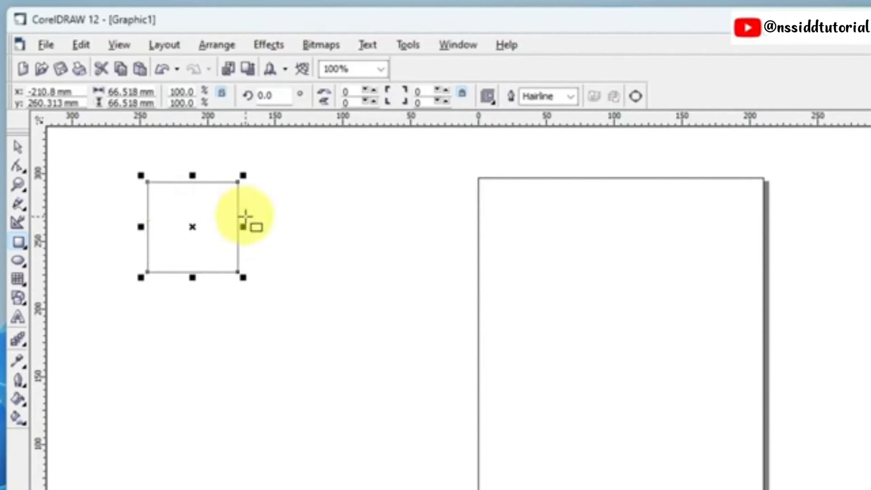
pyautogui.click(319, 185)
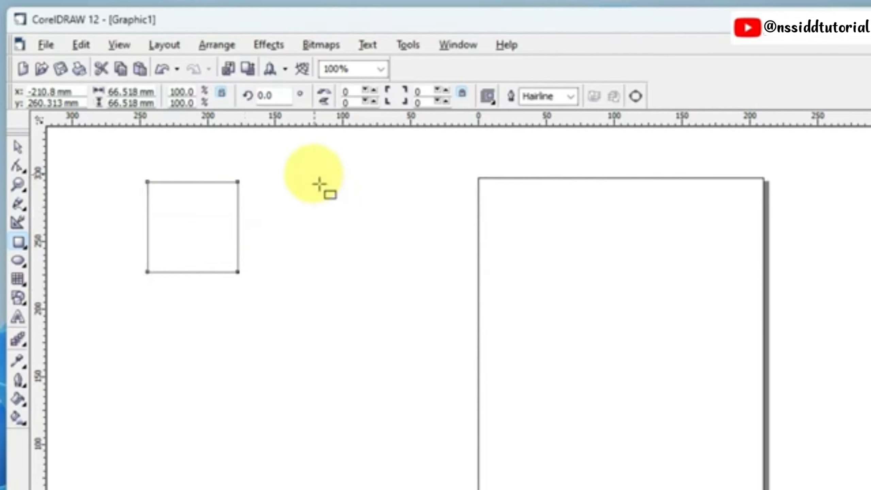
# Draw and delete a square about 79 mm wide, and do the same with a rectangle of about 185 by 77 mm.
pyautogui.moveTo(314, 175); pyautogui.dragTo(422, 282)
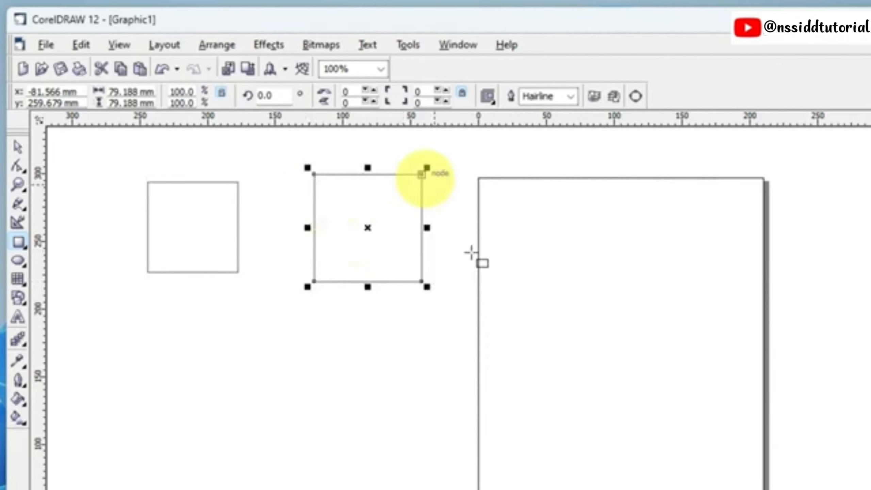
pyautogui.press('Delete')
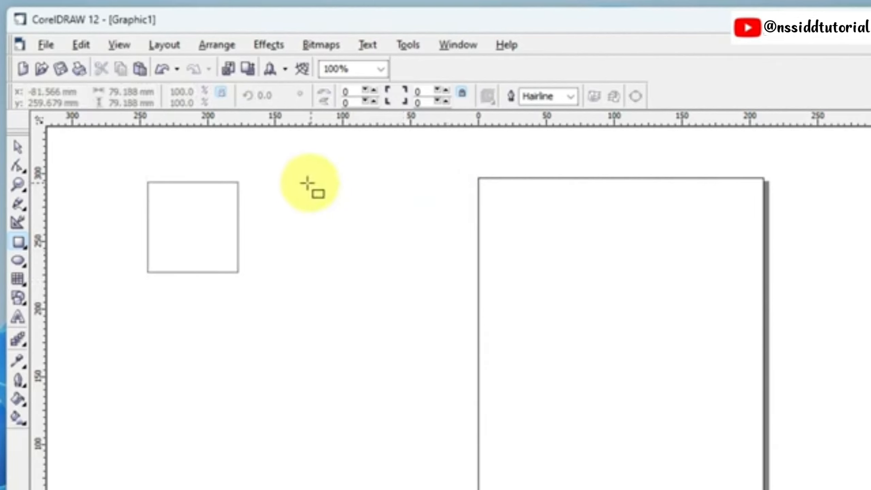
pyautogui.moveTo(303, 183); pyautogui.dragTo(554, 288)
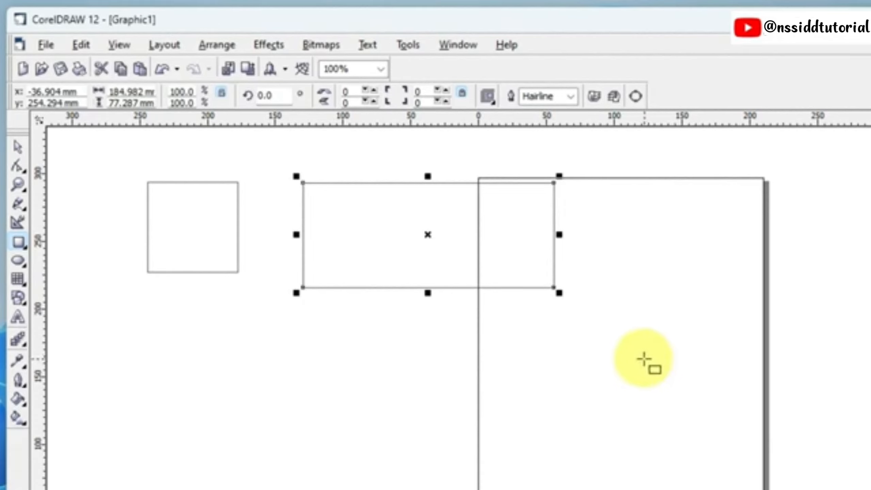
pyautogui.press('Delete')
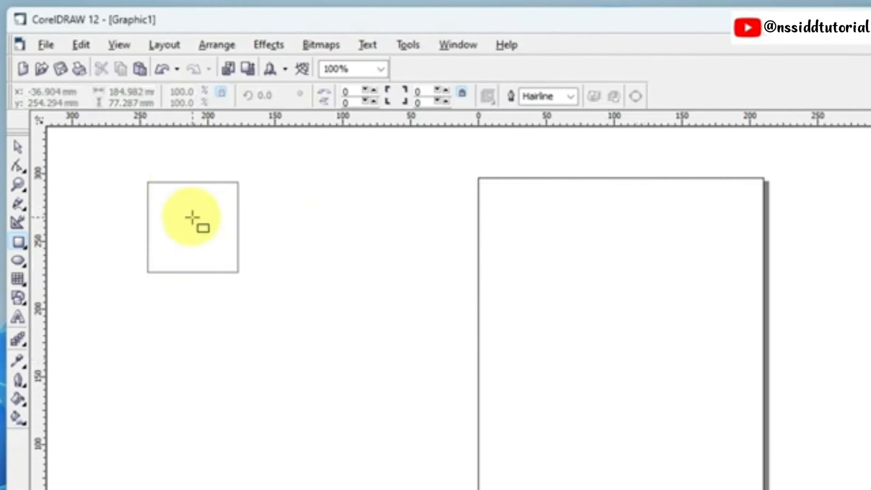
# Round all four corners of the square with the Shape tool, to 72 and then fully to 100.
pyautogui.click(19, 169)
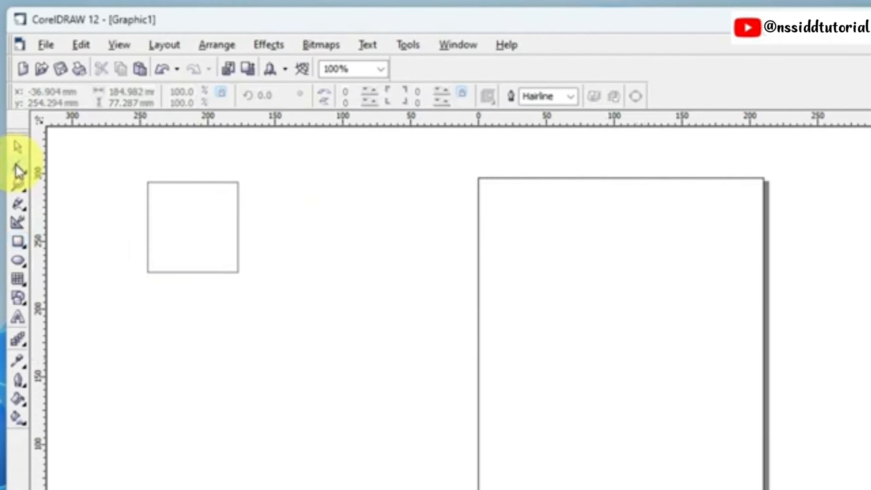
pyautogui.click(158, 216)
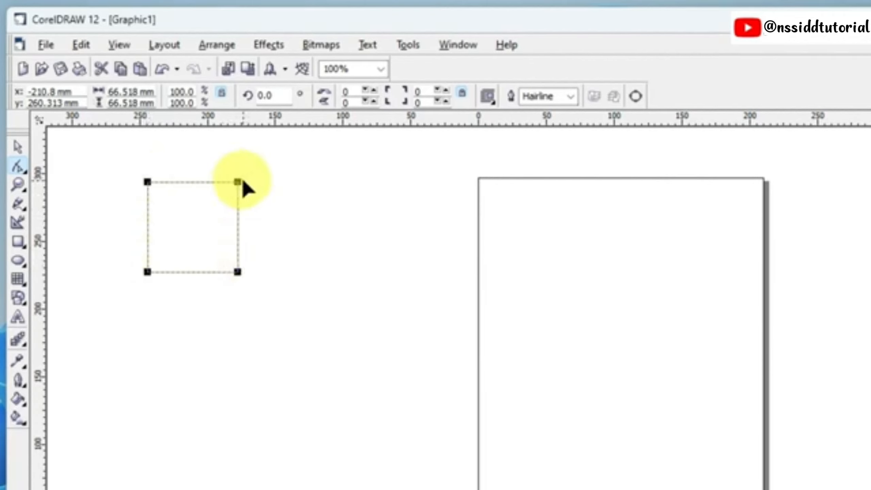
pyautogui.click(18, 147)
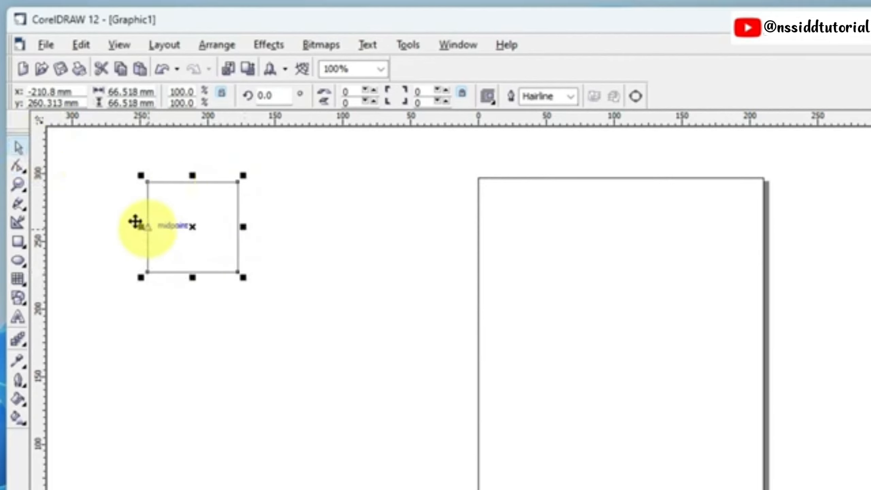
pyautogui.click(19, 168)
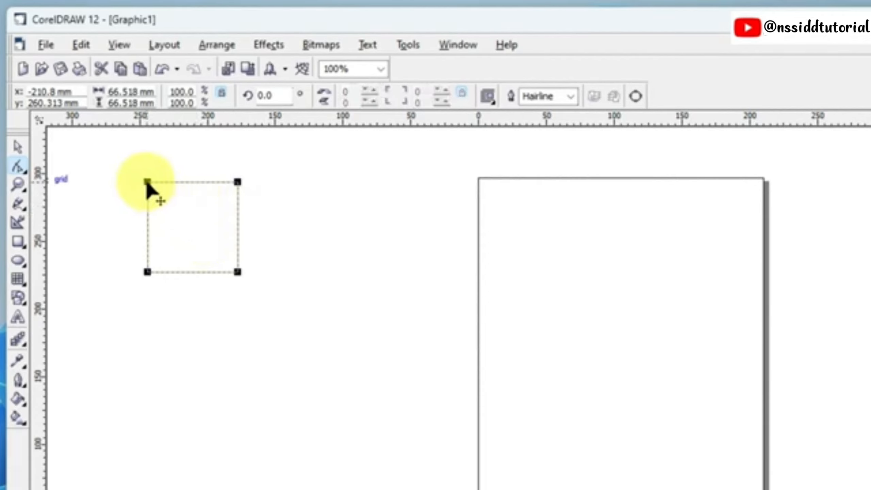
pyautogui.moveTo(147, 182); pyautogui.dragTo(177, 185)
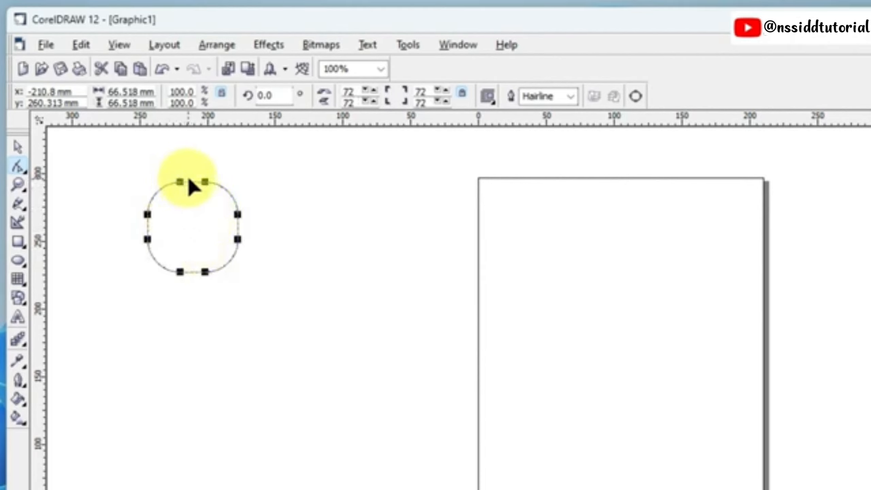
pyautogui.moveTo(181, 183); pyautogui.dragTo(199, 181)
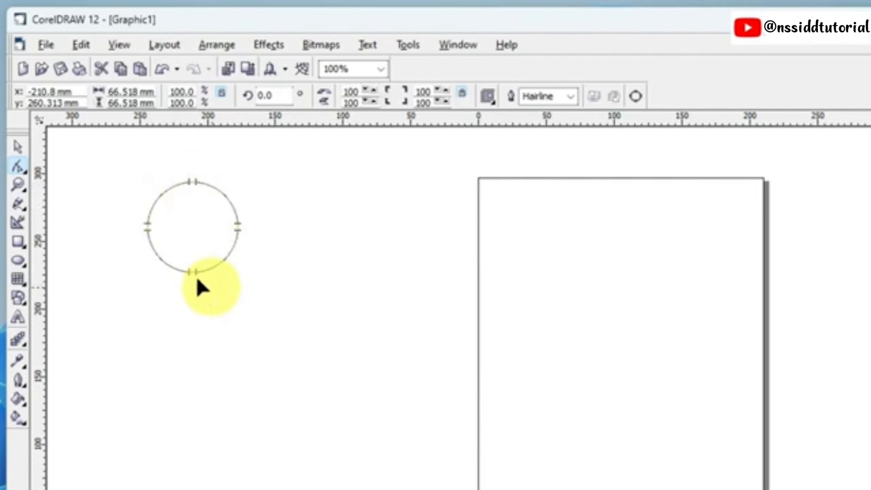
# Delete the fully rounded square and draw a rectangle of about 130 by 60 mm in its place.
pyautogui.click(18, 148)
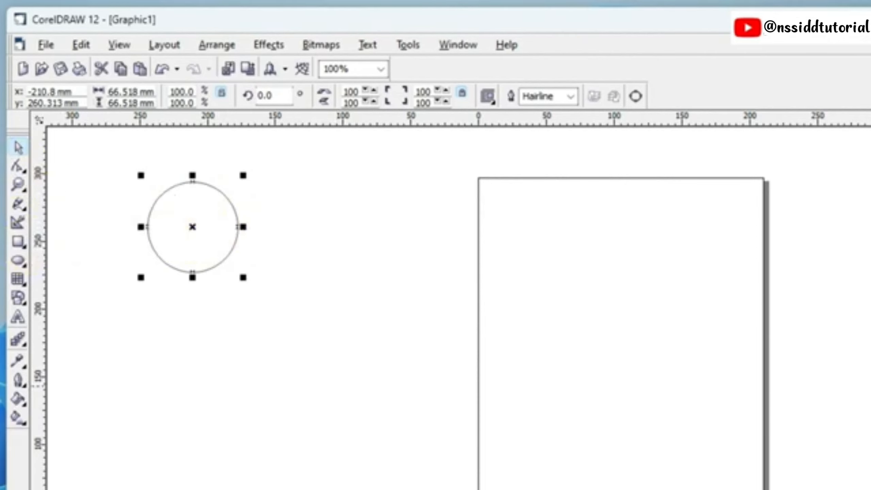
pyautogui.press('Delete')
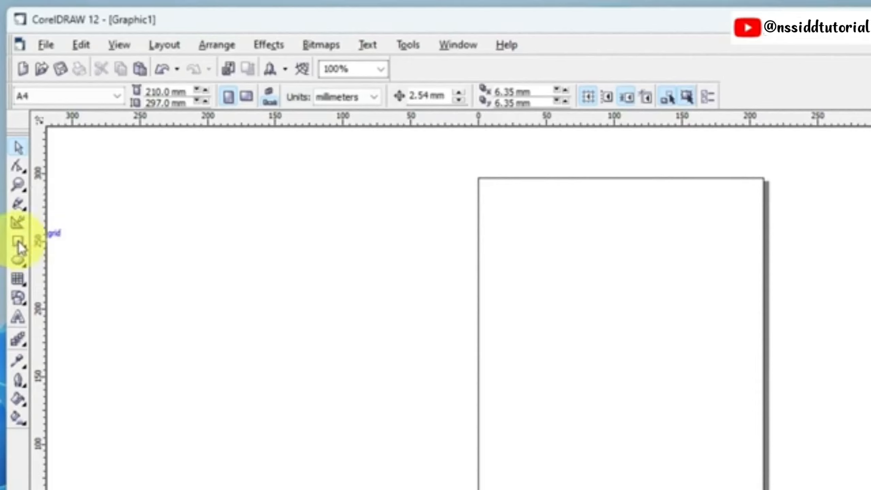
pyautogui.click(19, 244)
pyautogui.moveTo(105, 167); pyautogui.dragTo(282, 248)
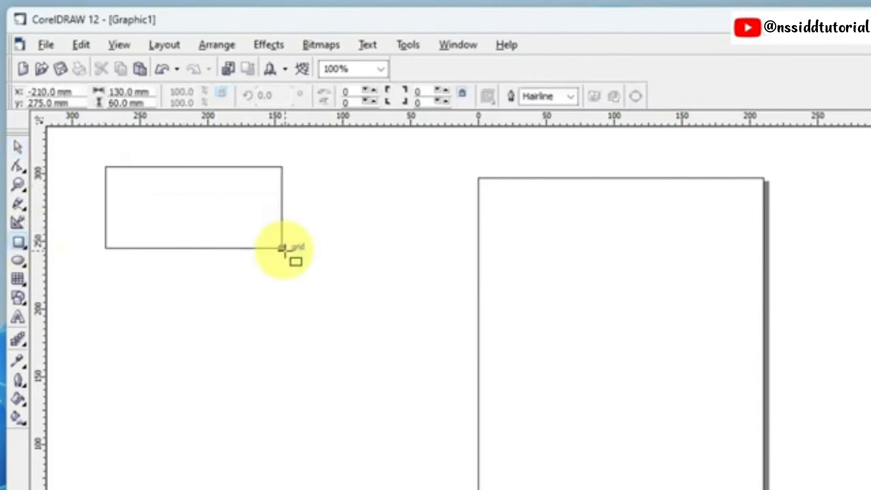
# Round the rectangle's four corners to 33 with the Shape tool, and remove the shape from the drawing.
pyautogui.click(17, 167)
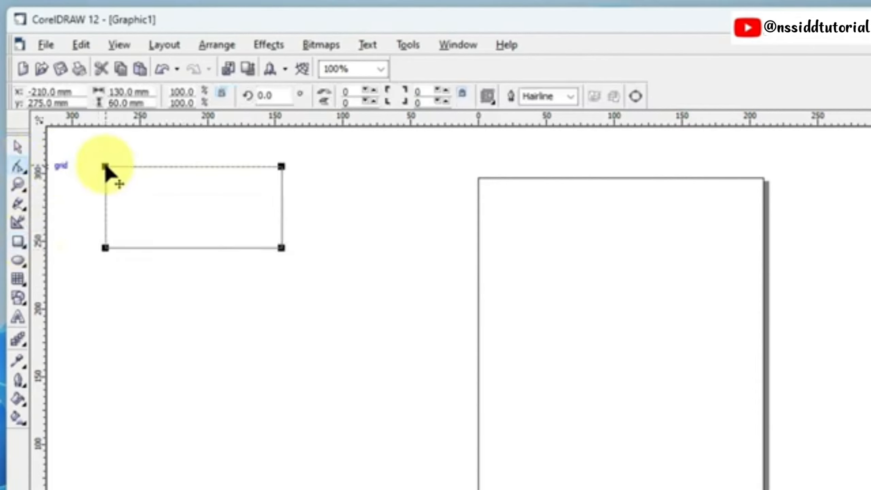
pyautogui.moveTo(106, 167); pyautogui.dragTo(118, 167)
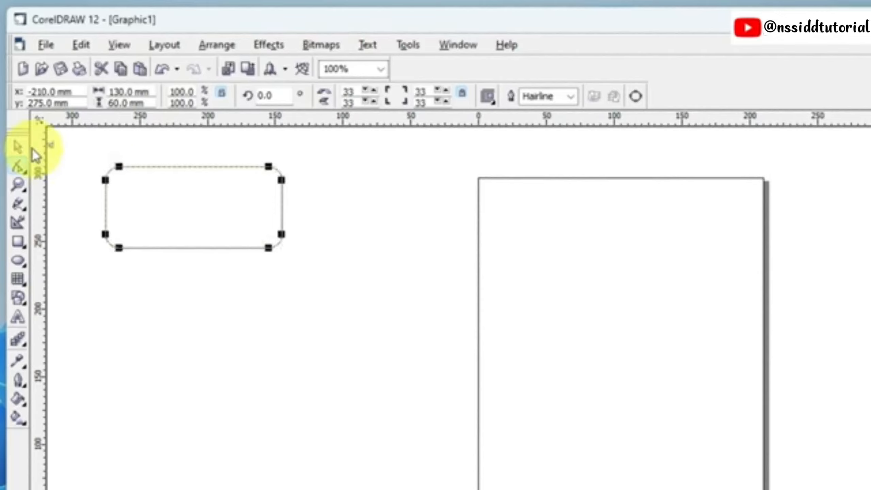
pyautogui.click(18, 148)
pyautogui.click(207, 202)
pyautogui.click(209, 209)
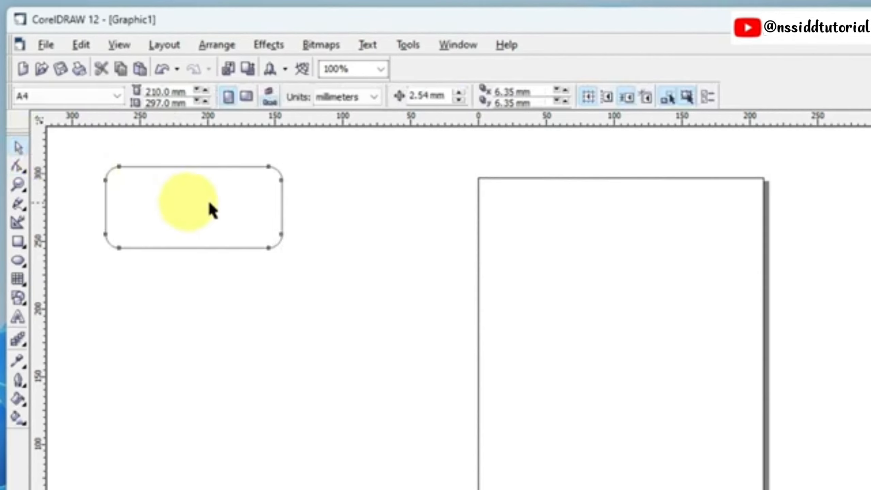
pyautogui.moveTo(208, 208)
pyautogui.mouseDown()
pyautogui.moveTo(179, 224)
pyautogui.moveTo(201, 216)
pyautogui.mouseUp()
pyautogui.click(326, 229)
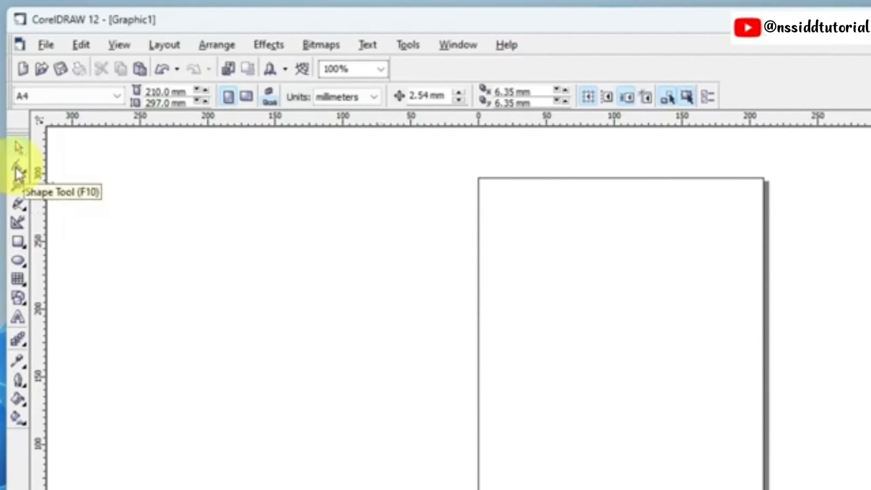
# Draw a rectangle about 135 by 90 mm left of the page and convert it to curves.
pyautogui.click(18, 242)
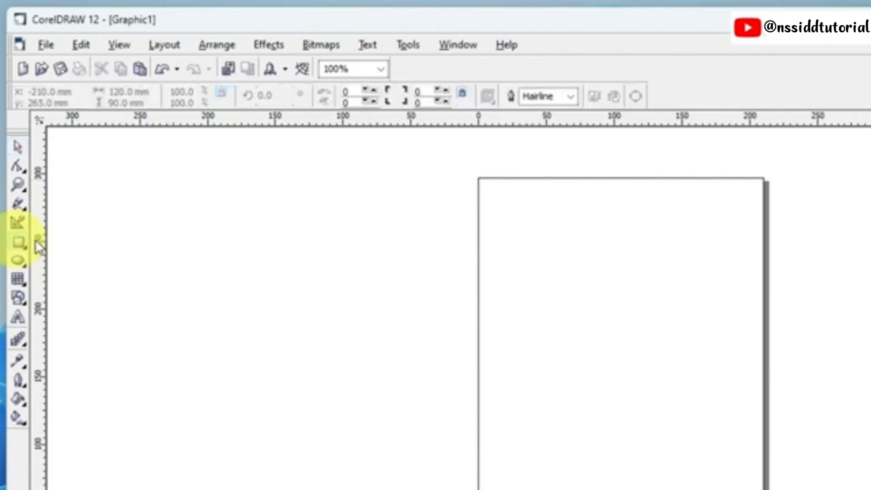
pyautogui.moveTo(126, 160); pyautogui.dragTo(309, 282)
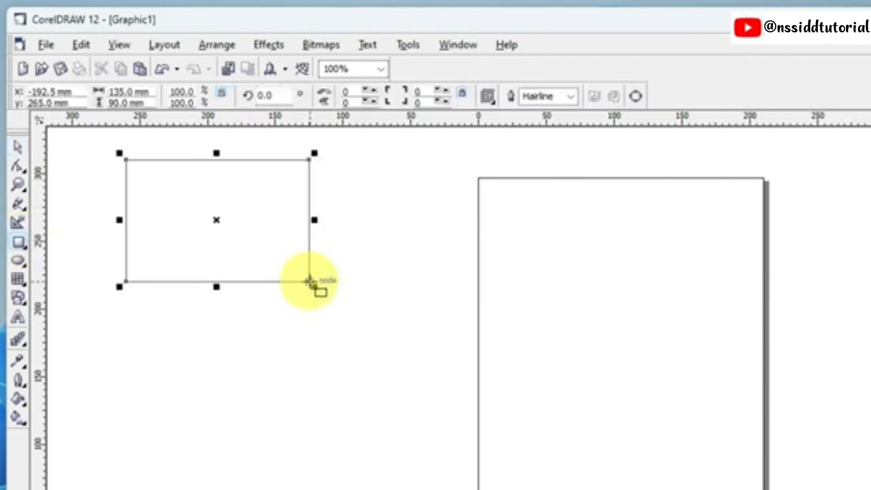
pyautogui.click(22, 169)
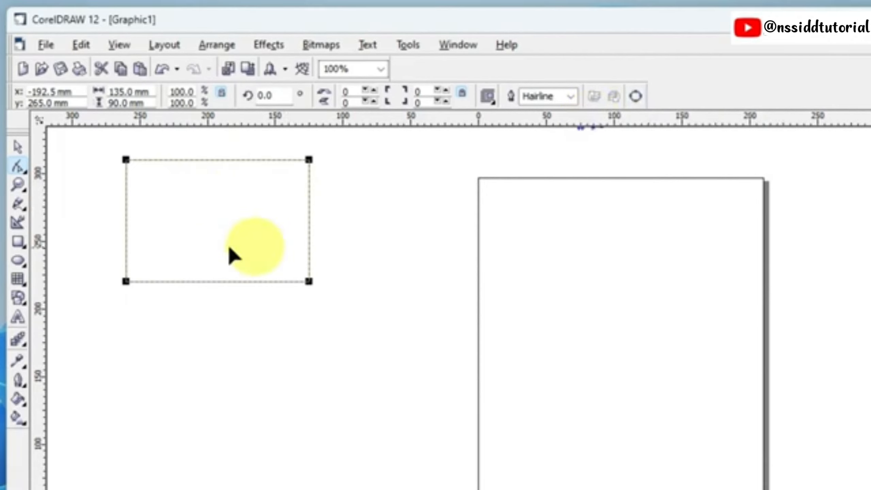
pyautogui.rightClick(186, 196)
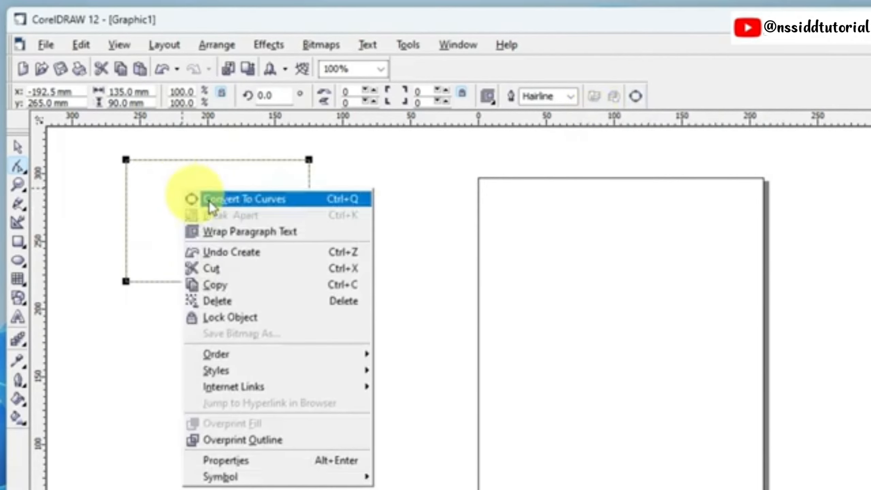
pyautogui.click(253, 206)
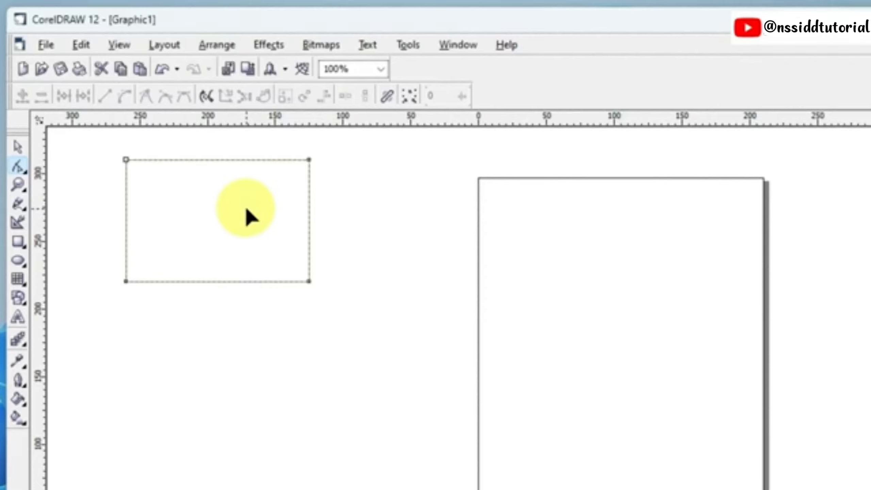
# Delete the rectangle's upper-left corner node and add a node about midway along the resulting diagonal edge.
pyautogui.click(126, 160)
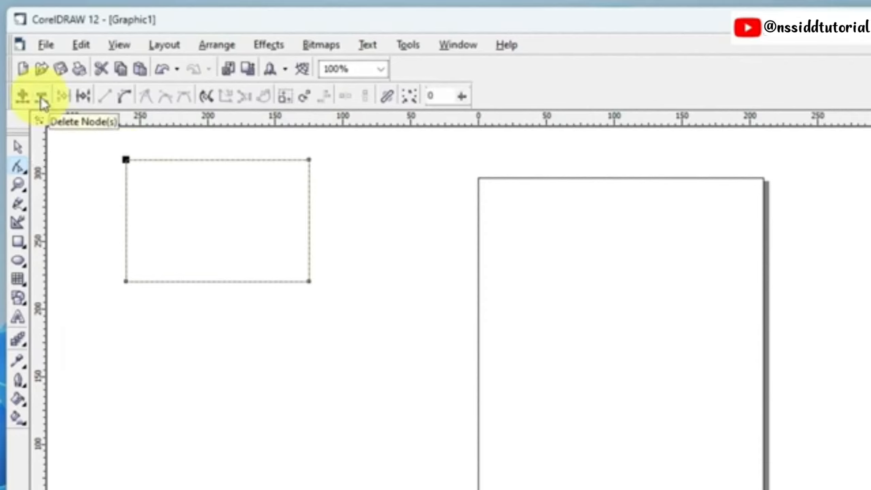
pyautogui.click(42, 98)
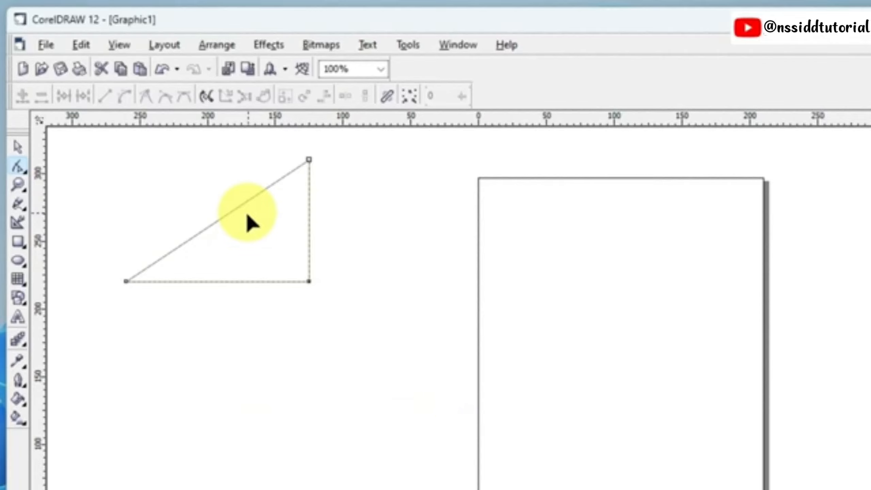
pyautogui.click(219, 220)
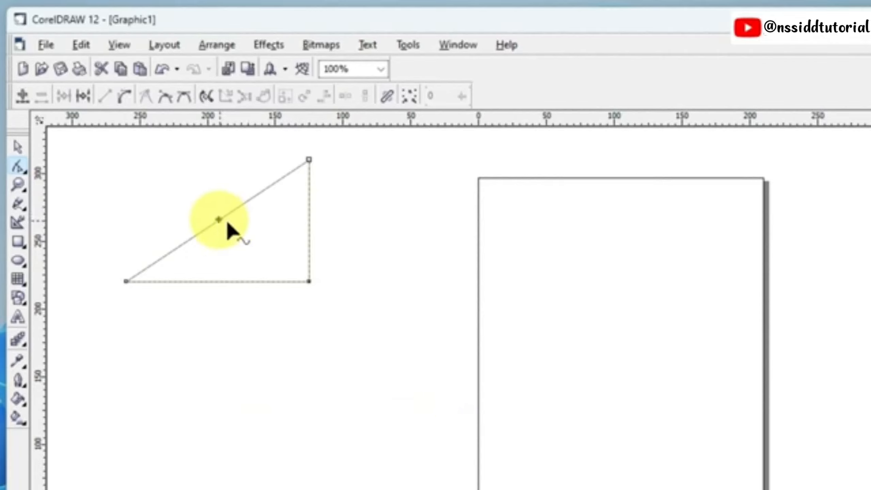
pyautogui.click(24, 99)
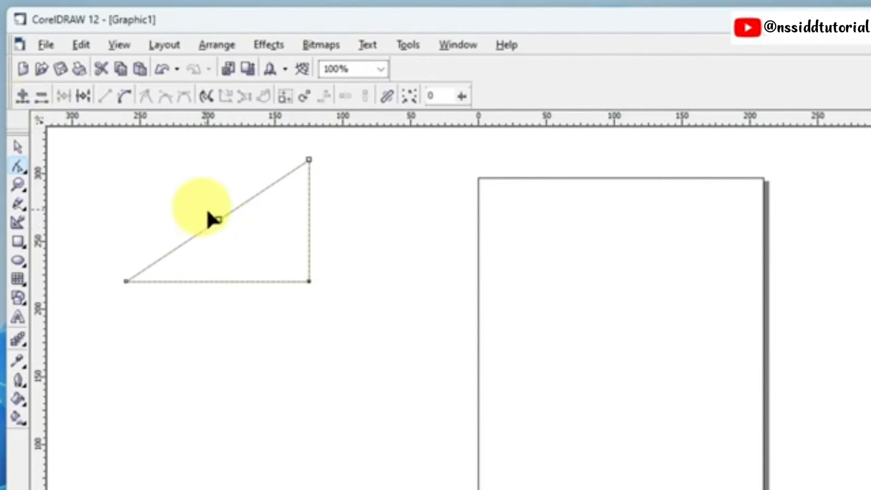
# Move the diagonal edge's node out to the upper left, add a node midway along the top edge and pull it down into a V.
pyautogui.moveTo(218, 220); pyautogui.dragTo(91, 146)
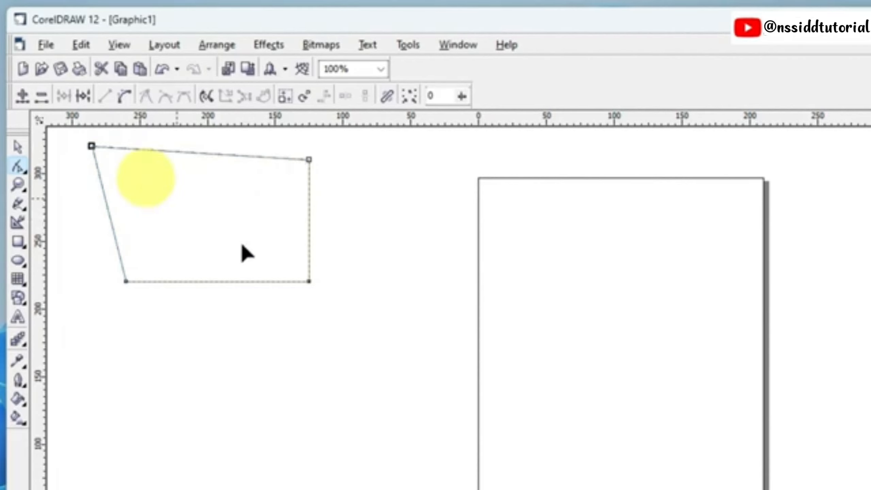
pyautogui.click(201, 153)
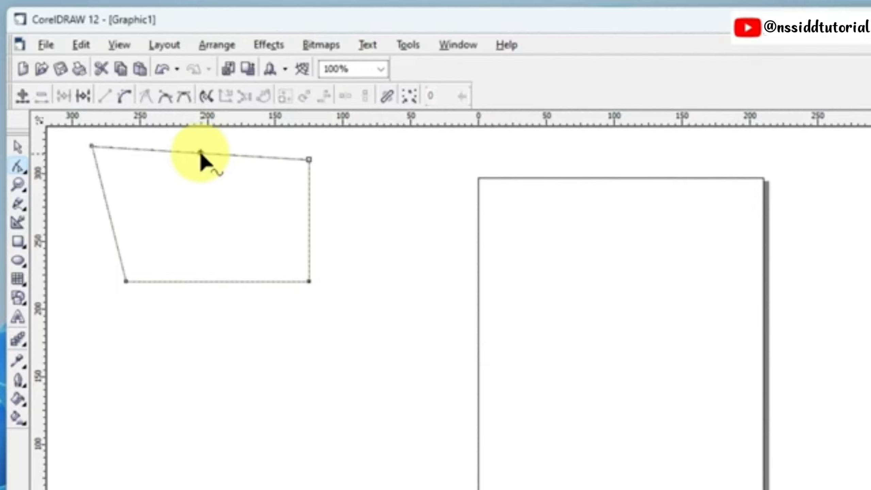
pyautogui.click(23, 96)
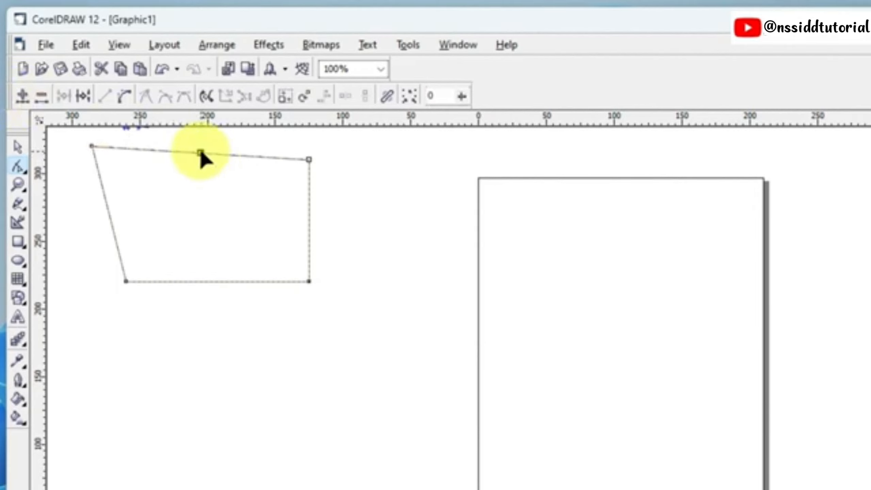
pyautogui.moveTo(201, 153); pyautogui.dragTo(213, 227)
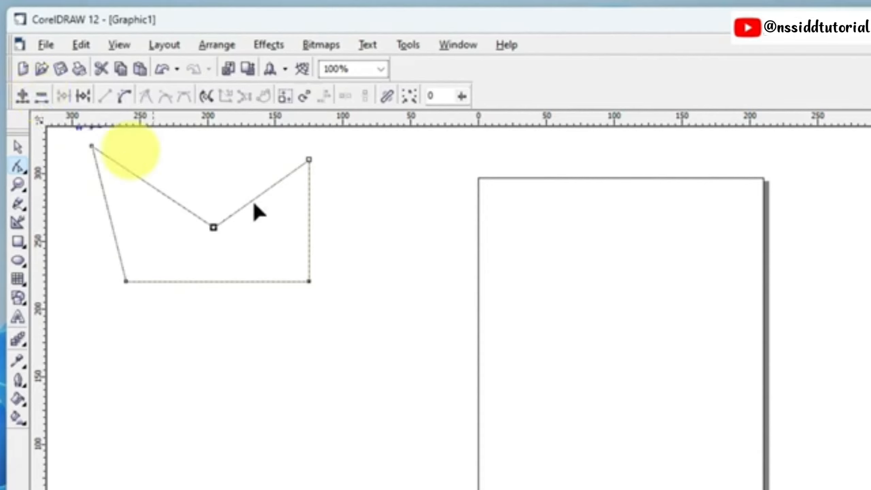
# Delete the node at the bottom of the V with the Shape tool.
pyautogui.click(281, 220)
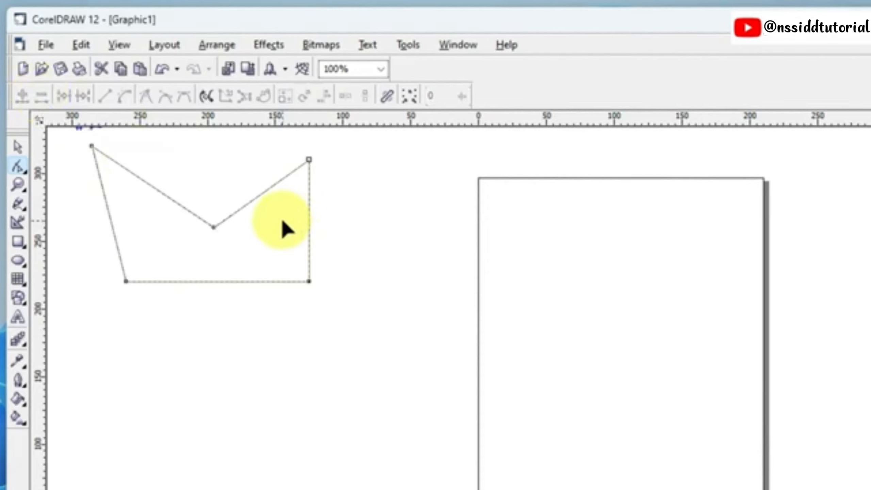
pyautogui.click(213, 228)
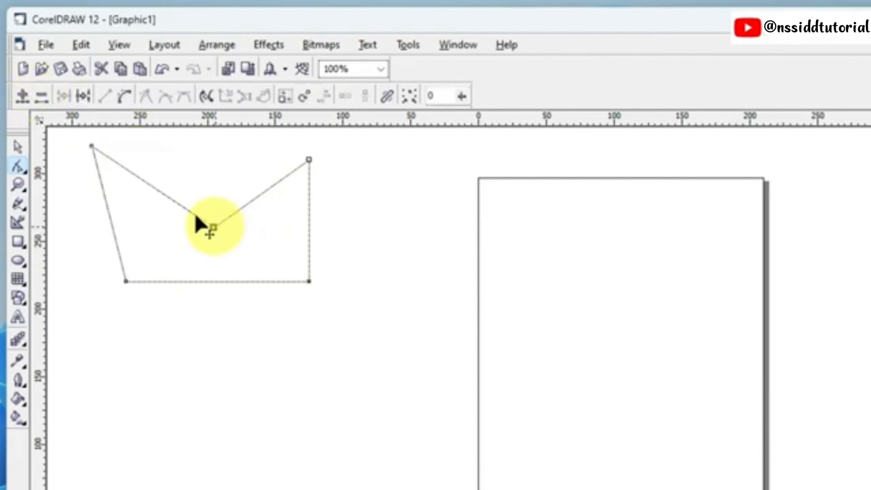
pyautogui.click(42, 97)
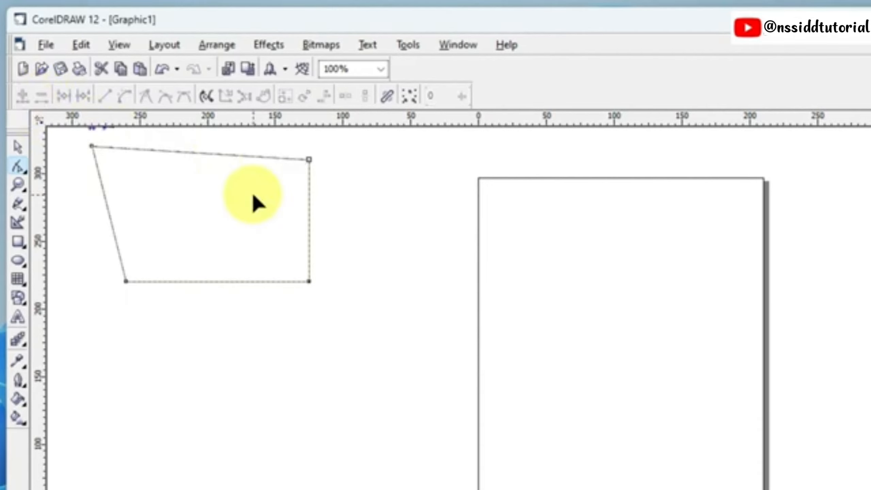
# Delete the upper-left node and rebuild the rectangle's corner from a new node added midway along the diagonal edge.
pyautogui.click(91, 146)
pyautogui.press('Delete')
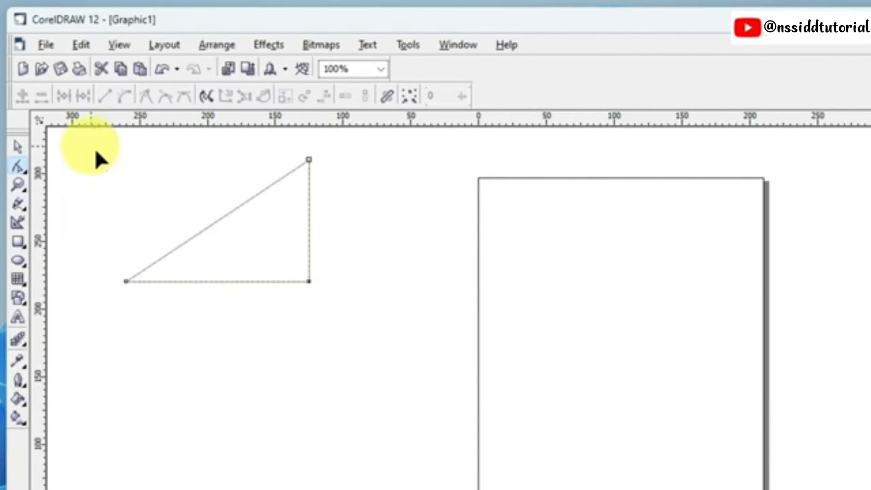
pyautogui.doubleClick(222, 217)
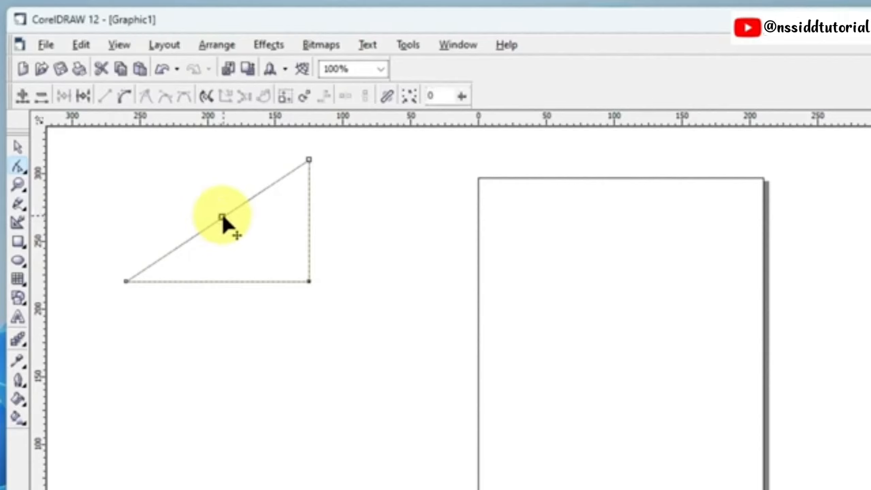
pyautogui.moveTo(223, 217); pyautogui.dragTo(126, 160)
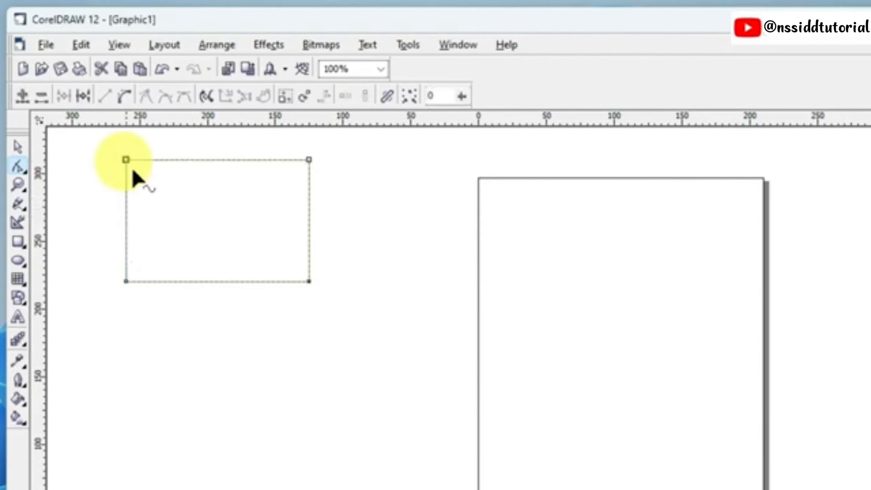
# Break the curve at the rectangle's upper-left corner node and pull the two loose end nodes apart.
pyautogui.click(85, 98)
pyautogui.click(127, 160)
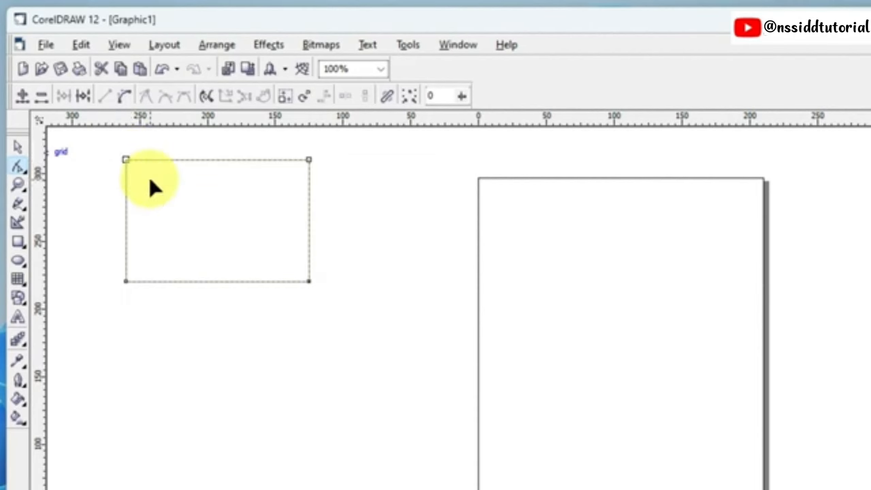
pyautogui.click(130, 167)
pyautogui.click(126, 161)
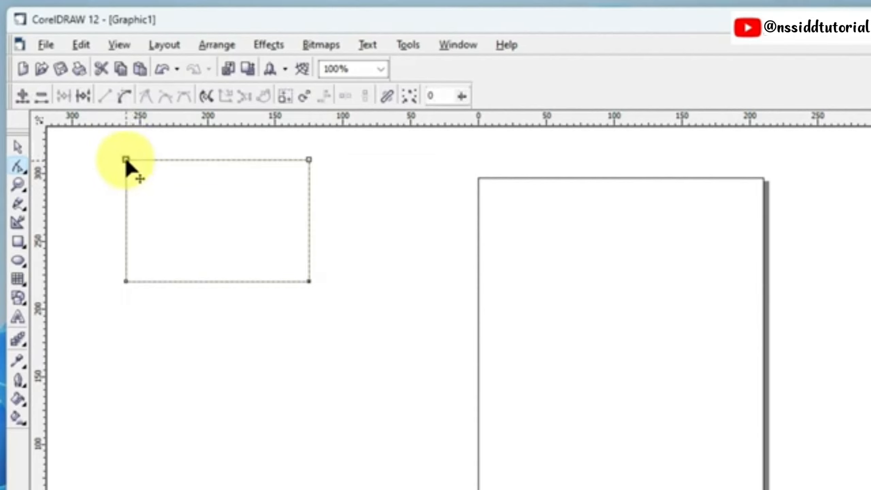
pyautogui.click(85, 99)
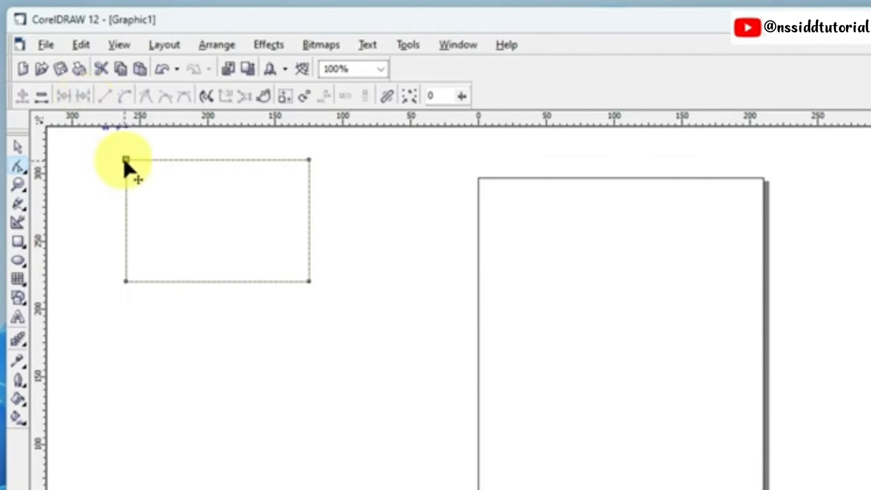
pyautogui.moveTo(121, 164); pyautogui.dragTo(116, 185)
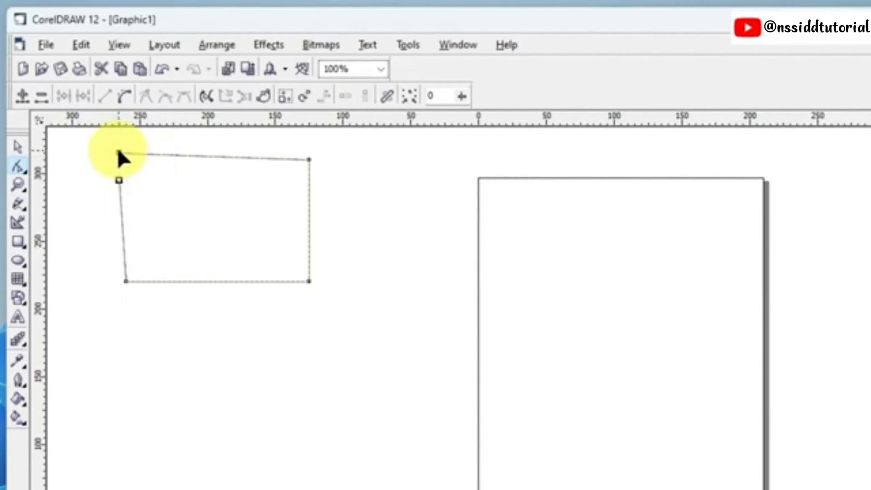
# Select both open end nodes at the shape's upper-left corner and join them into one node.
pyautogui.click(182, 206)
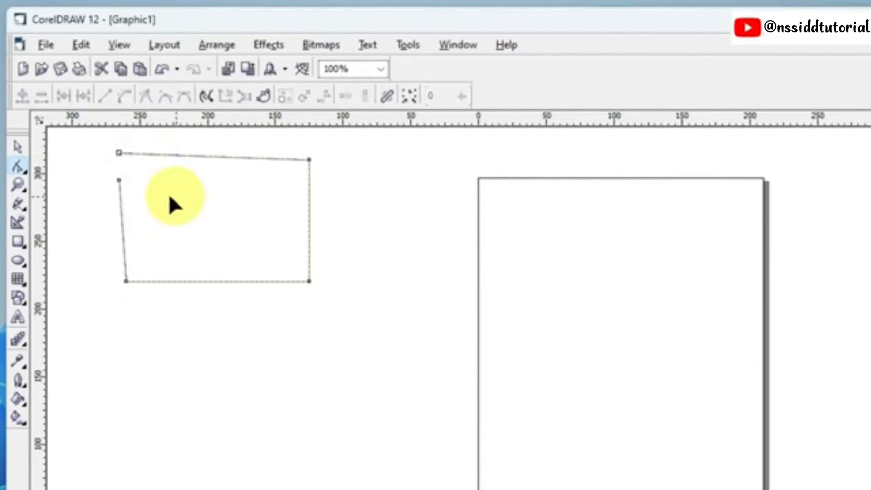
pyautogui.moveTo(93, 142); pyautogui.dragTo(154, 202)
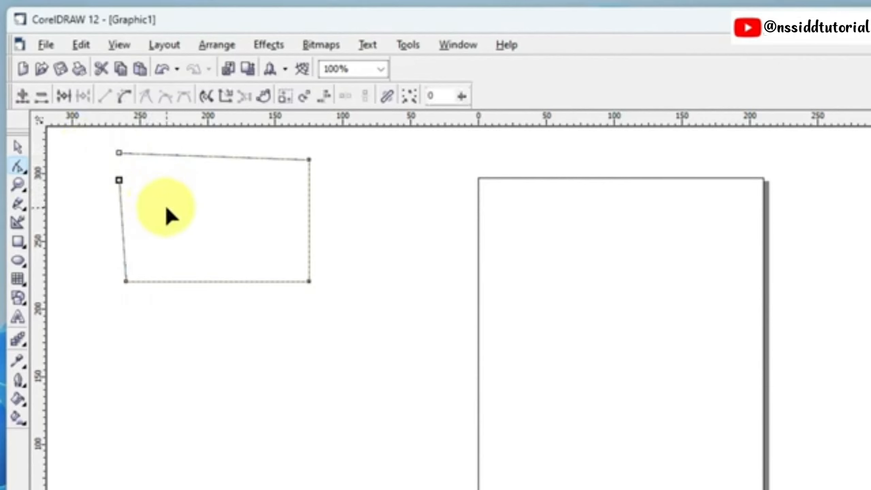
pyautogui.click(167, 209)
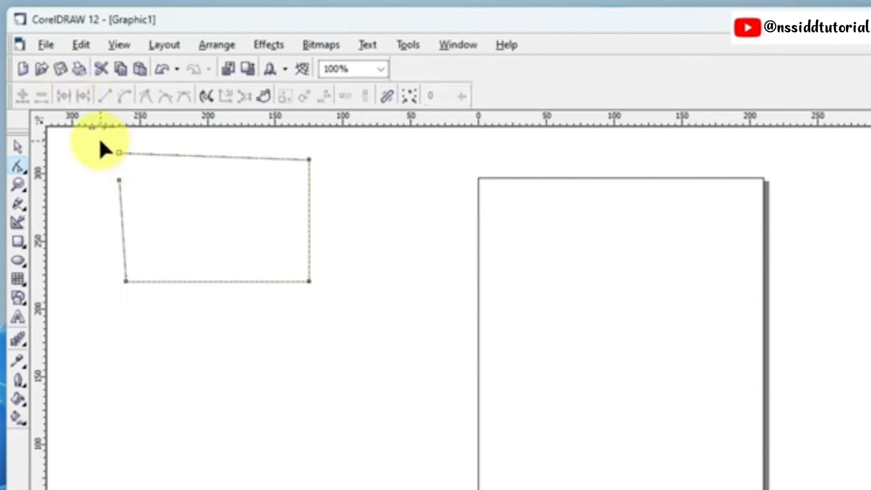
pyautogui.moveTo(101, 141); pyautogui.dragTo(140, 194)
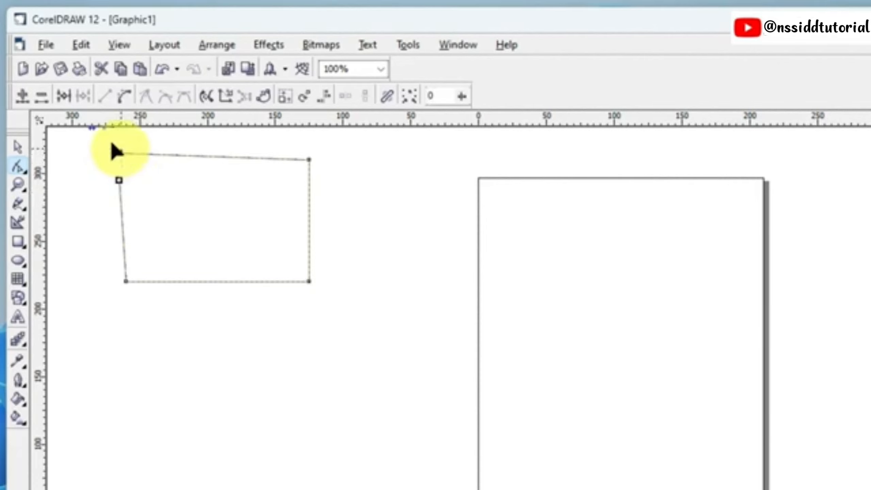
pyautogui.click(160, 193)
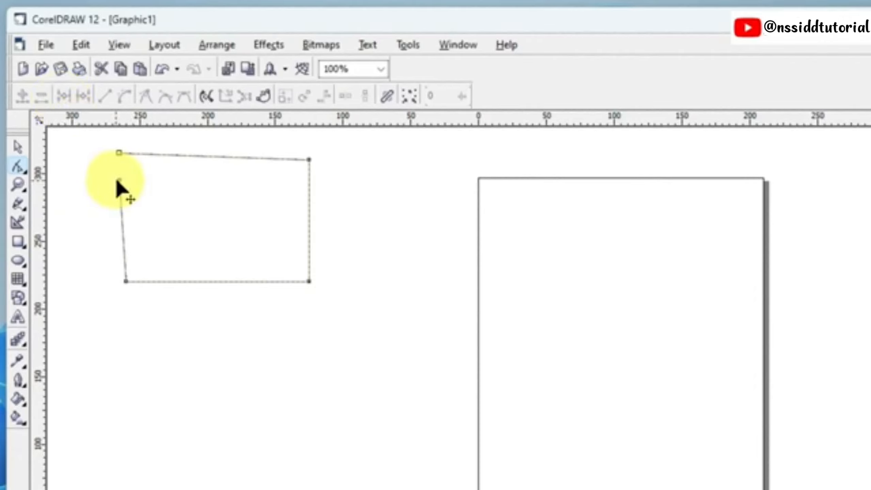
pyautogui.click(120, 153)
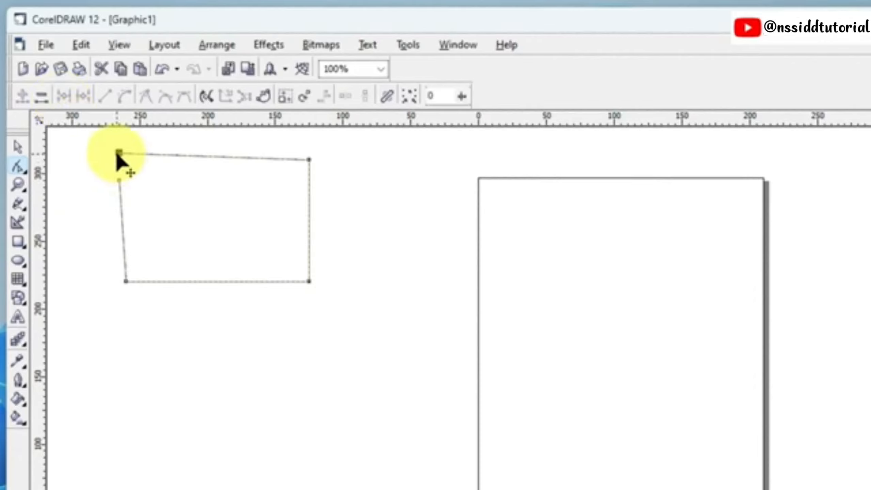
pyautogui.click(150, 190)
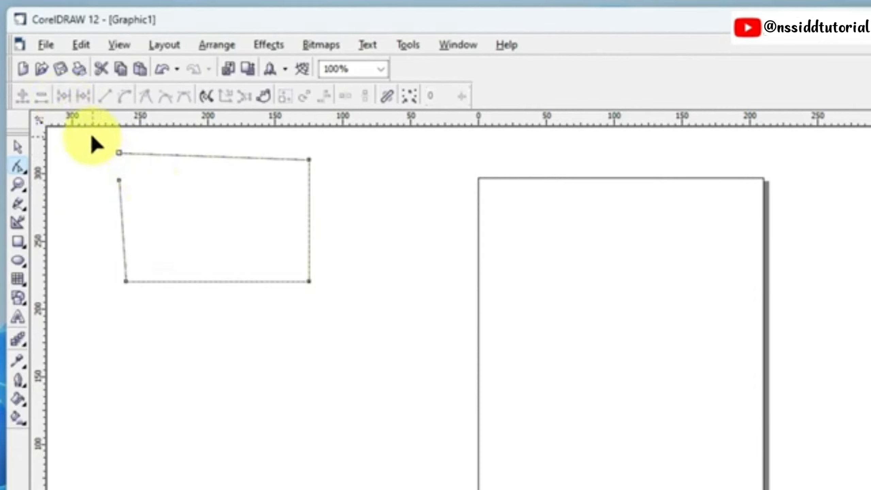
pyautogui.moveTo(91, 135); pyautogui.dragTo(151, 198)
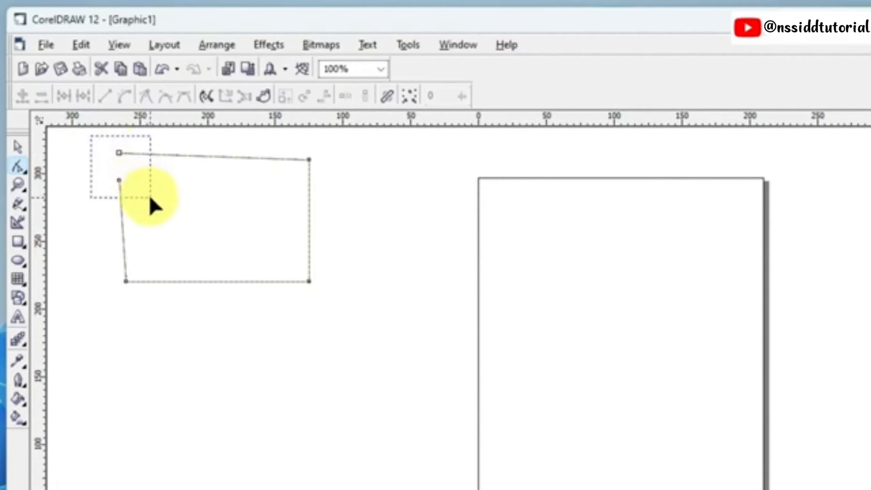
pyautogui.moveTo(149, 195); pyautogui.dragTo(149, 195)
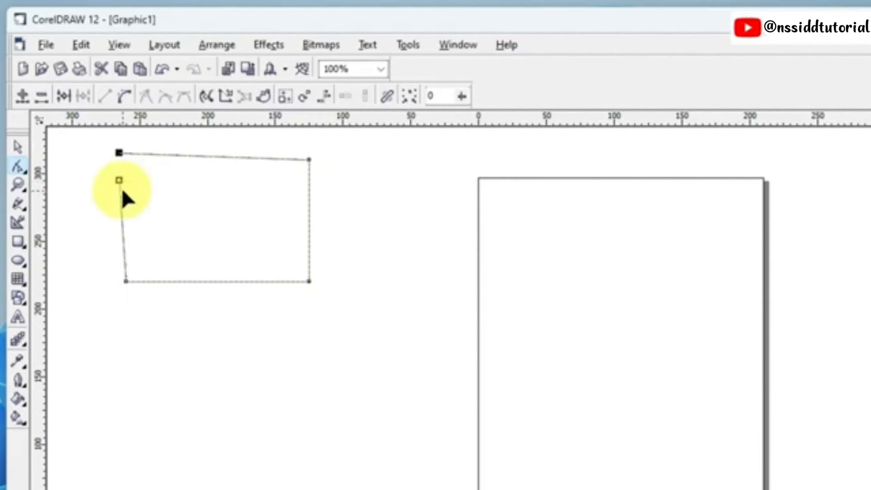
pyautogui.click(60, 96)
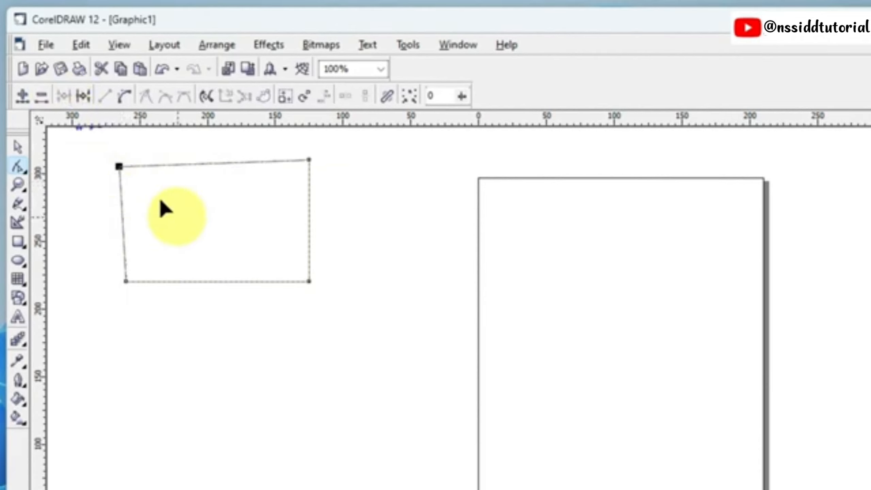
# Break the curve again at the upper-left corner node and move one loose end up and away from the other.
pyautogui.click(83, 96)
pyautogui.moveTo(118, 167); pyautogui.dragTo(126, 139)
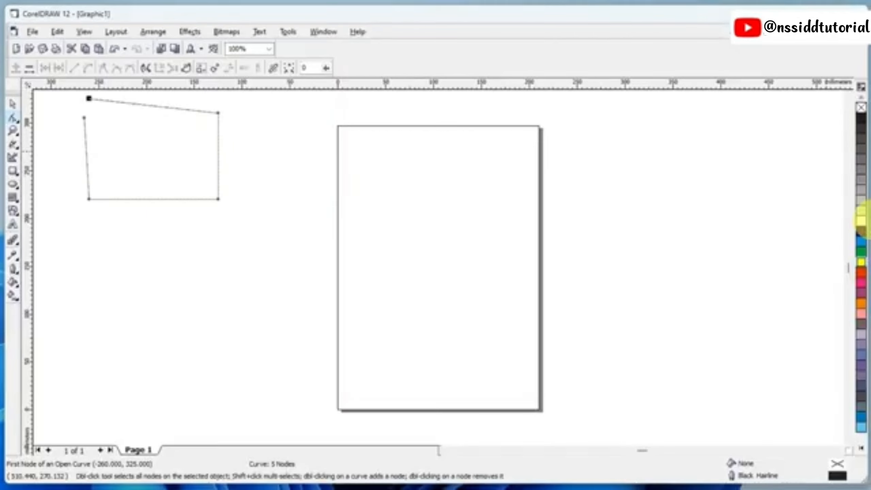
# Try palette fill colours, including 30% Black, on the open curve and set it back to no fill.
pyautogui.click(862, 233)
pyautogui.click(861, 221)
pyautogui.click(862, 159)
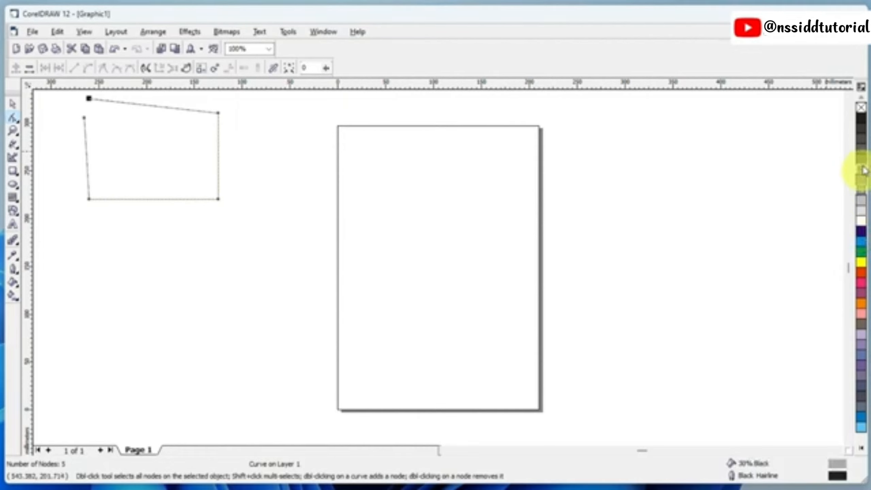
pyautogui.click(860, 111)
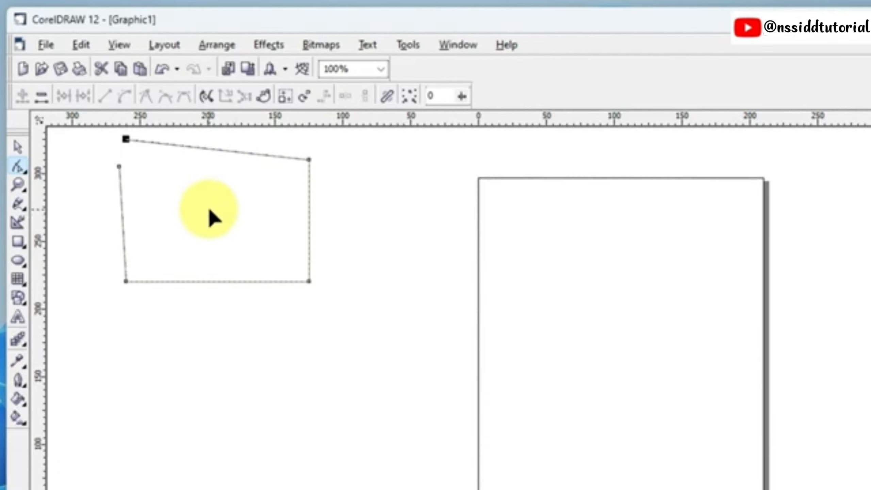
# Select the two loose end nodes at the upper-left corner and join them to close the shape.
pyautogui.click(88, 135)
pyautogui.moveTo(91, 132); pyautogui.dragTo(178, 194)
pyautogui.click(62, 95)
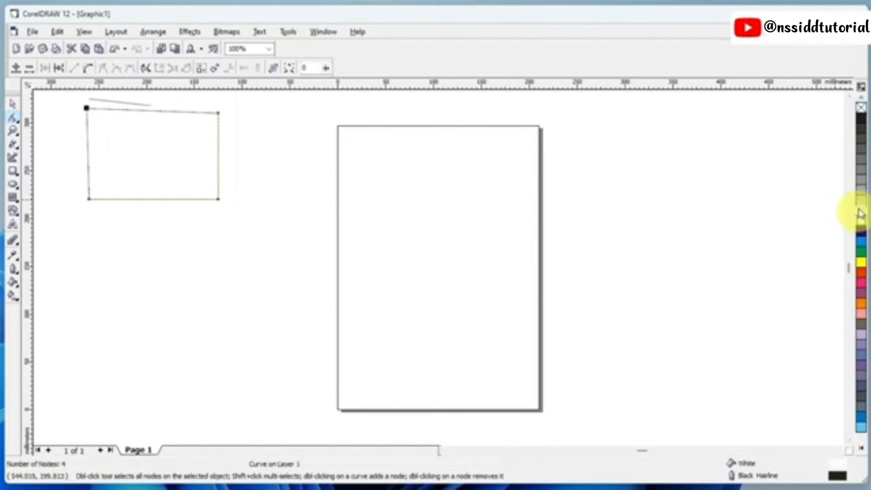
# Fill the closed shape with Cyan as a test, and remove the fill.
pyautogui.click(862, 203)
pyautogui.click(861, 243)
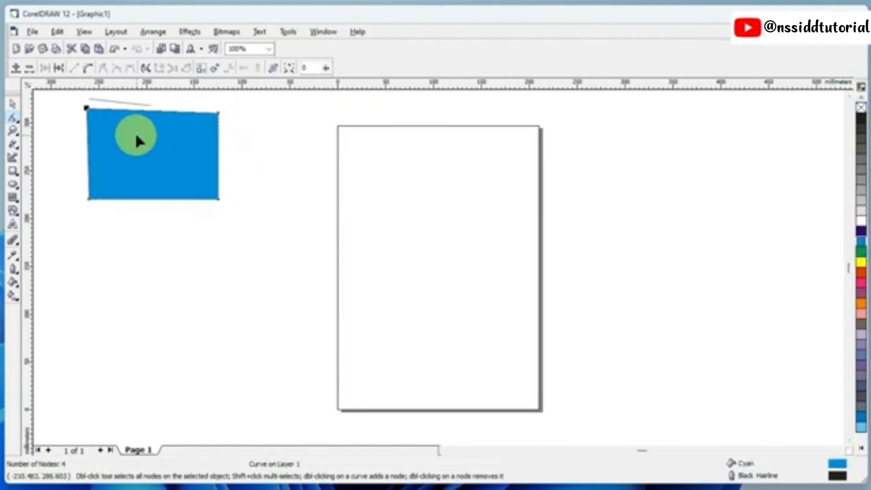
pyautogui.scroll(1, 137, 137)
pyautogui.scroll(-1, 137, 137)
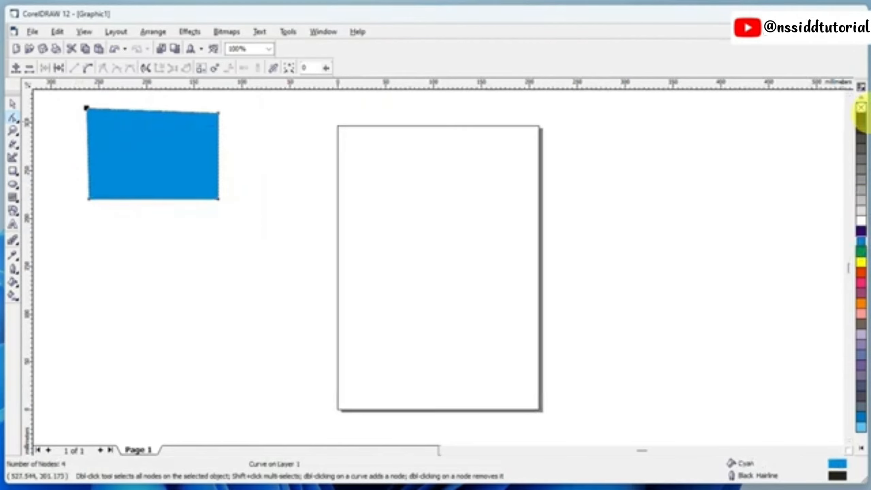
pyautogui.click(862, 109)
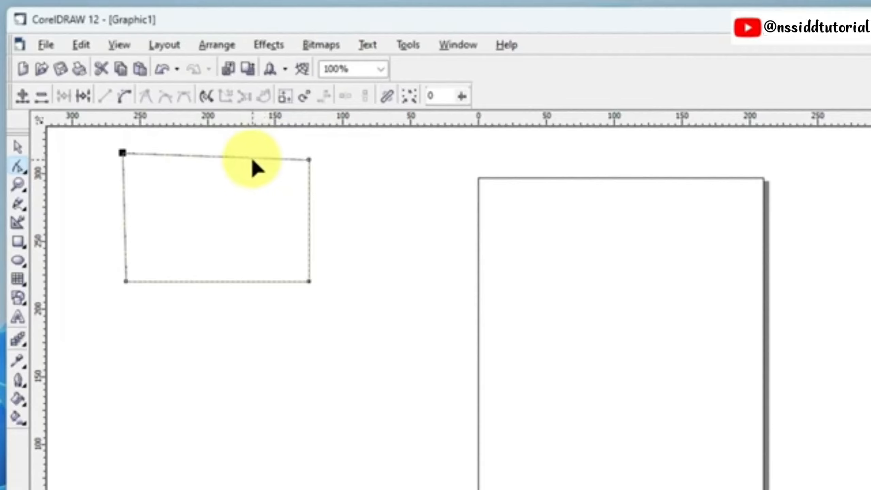
# Convert the shape's left edge from a line to a curve and bend it into an S with its two control handles.
pyautogui.click(124, 98)
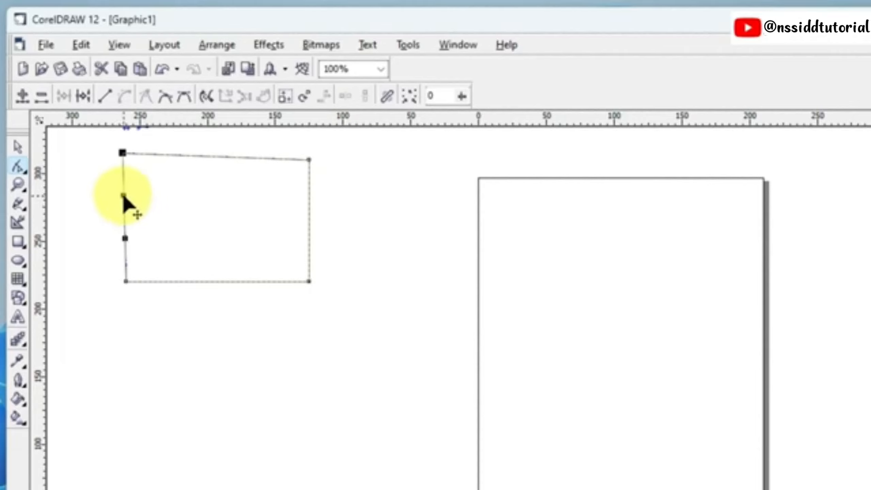
pyautogui.moveTo(132, 197); pyautogui.dragTo(234, 213)
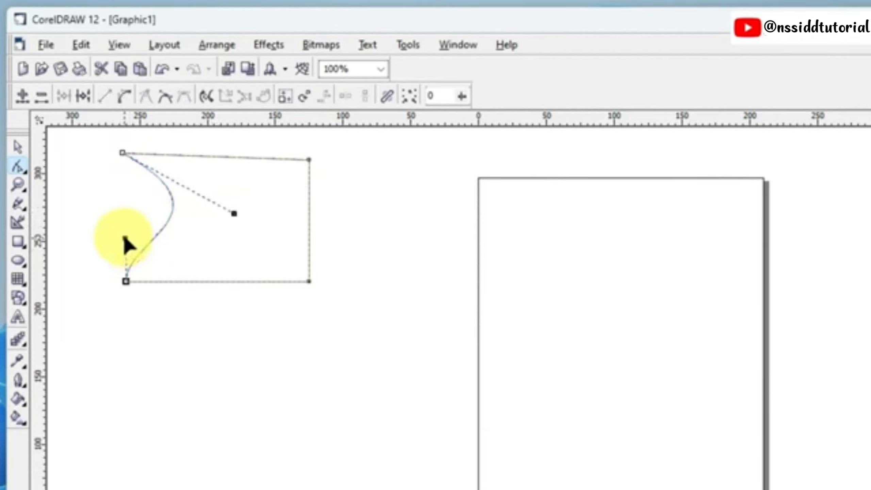
pyautogui.moveTo(126, 240); pyautogui.dragTo(91, 221)
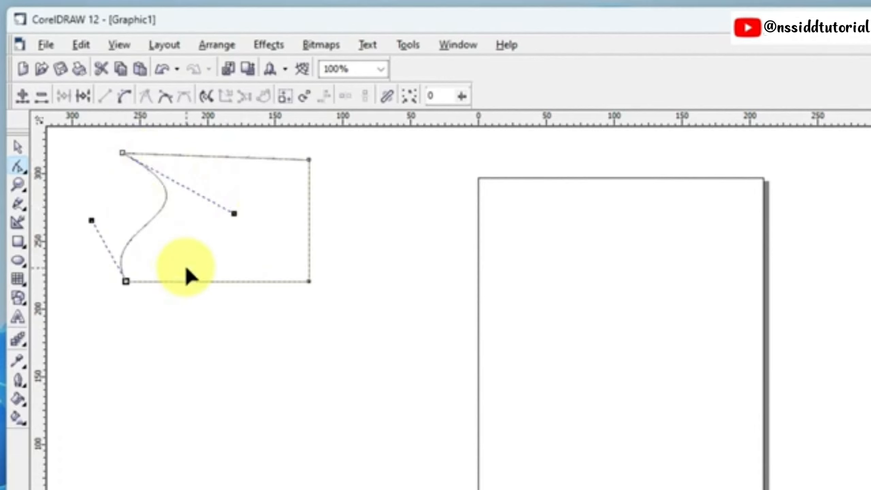
# Undo both handle adjustments and the conversion of the left edge to a curve.
pyautogui.hotkey('ctrl', 'z')
pyautogui.hotkey('ctrl', 'z')
pyautogui.hotkey('ctrl', 'z')
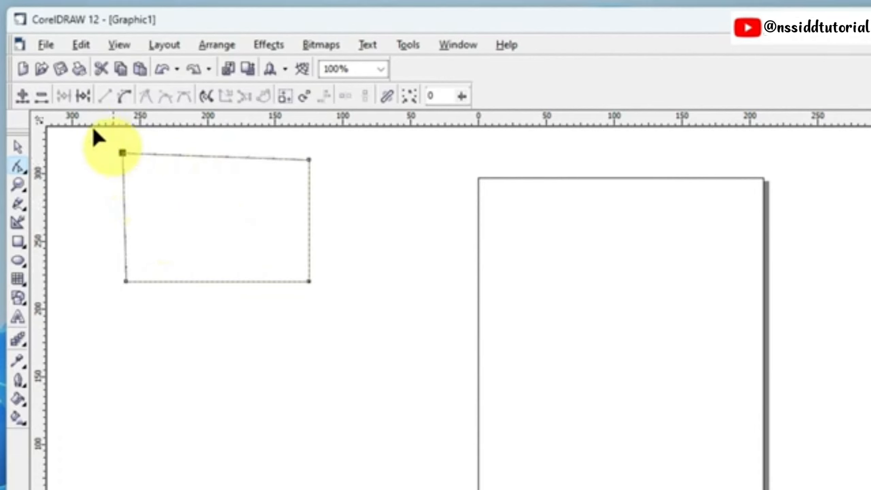
# Delete the upper-left node, convert the resulting diagonal edge to a curve and bend it into an S with its two handles.
pyautogui.click(43, 97)
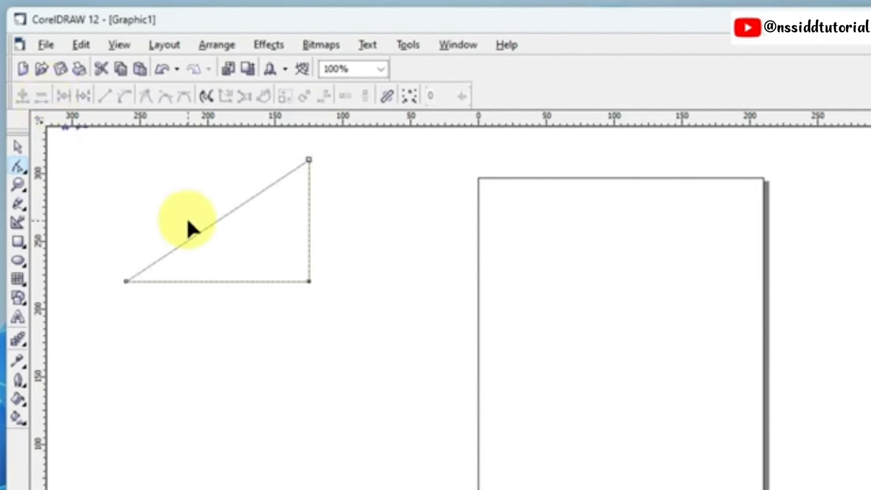
pyautogui.click(213, 222)
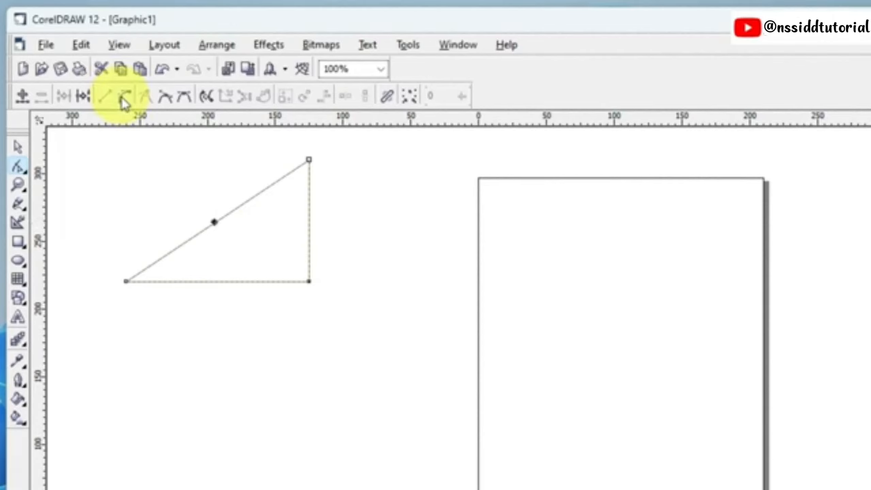
pyautogui.click(125, 100)
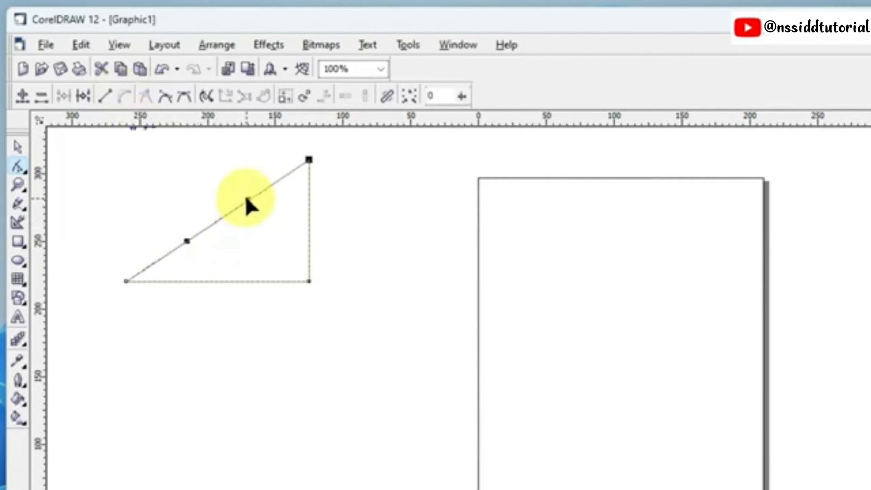
pyautogui.moveTo(248, 202); pyautogui.dragTo(278, 281)
pyautogui.moveTo(186, 241); pyautogui.dragTo(166, 187)
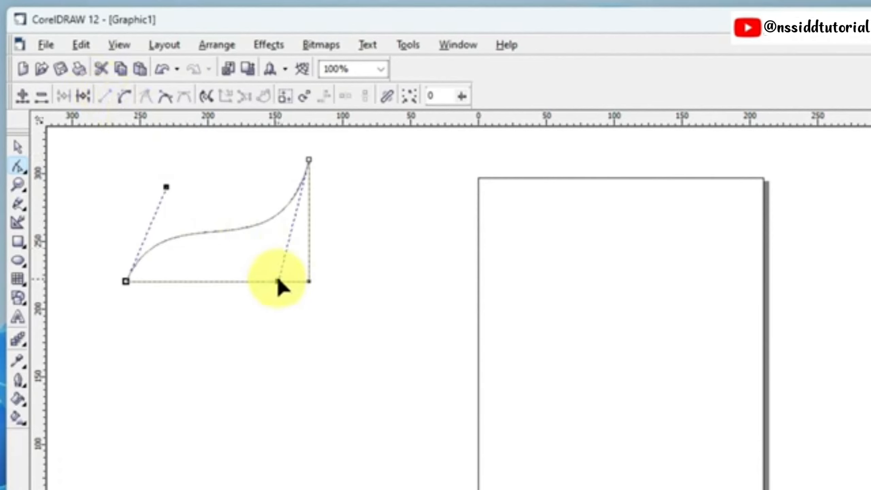
# Reselect the curve's upper end node and pull its control handle further down to deepen the bend.
pyautogui.click(286, 294)
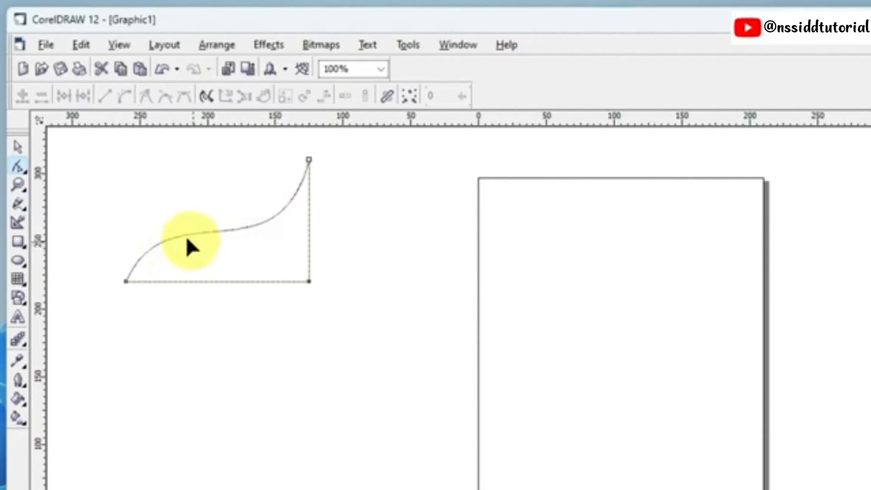
pyautogui.click(309, 160)
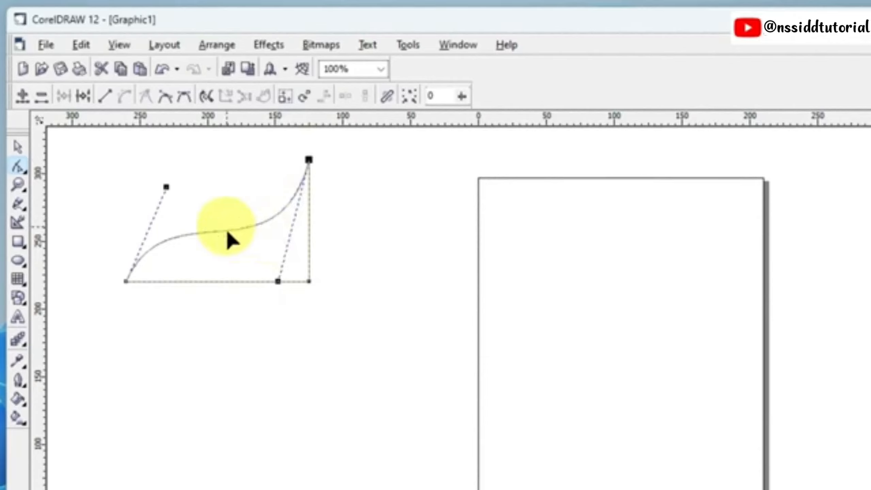
pyautogui.click(290, 300)
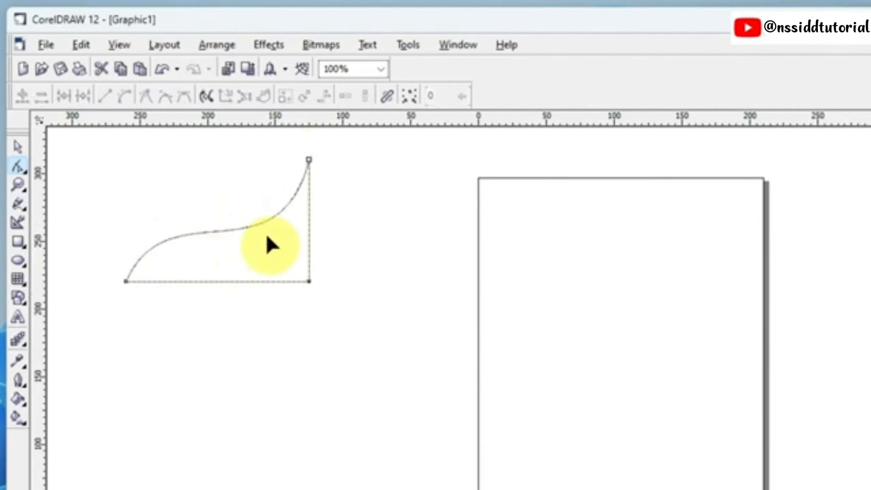
pyautogui.click(309, 160)
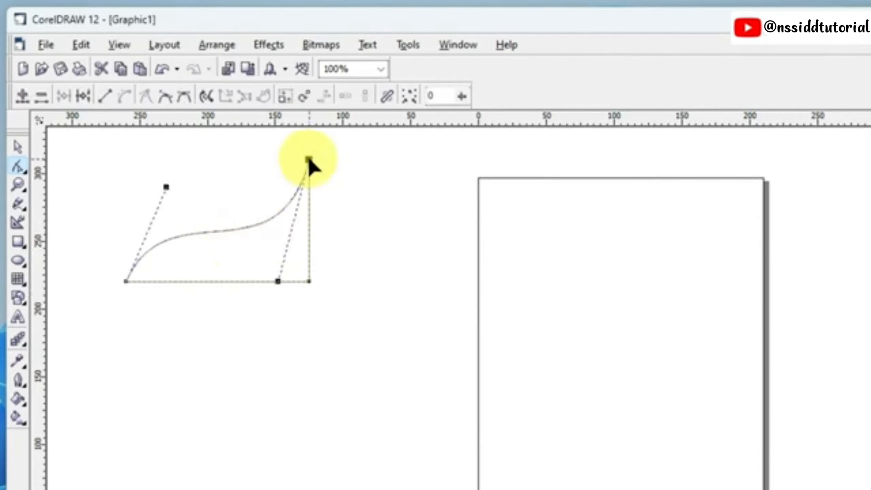
pyautogui.moveTo(278, 281); pyautogui.dragTo(277, 315)
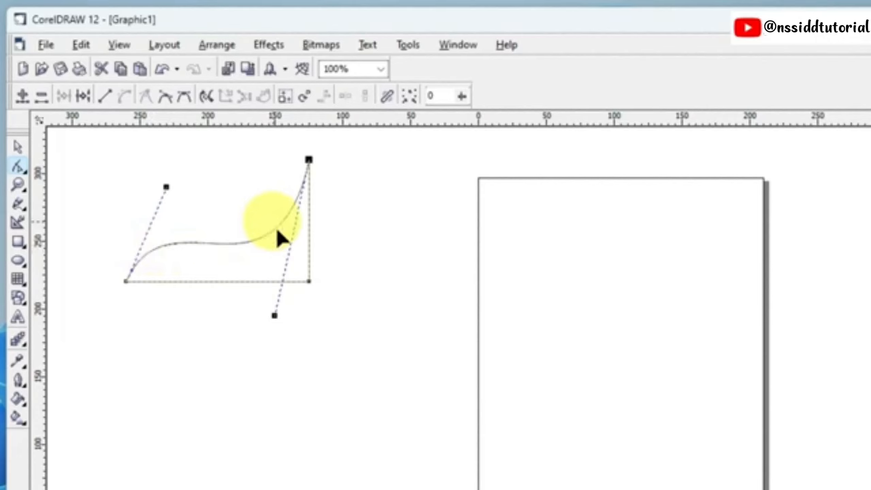
# Convert the vertical right edge to a curve and bulge it outward with both control handles.
pyautogui.click(309, 237)
pyautogui.click(127, 100)
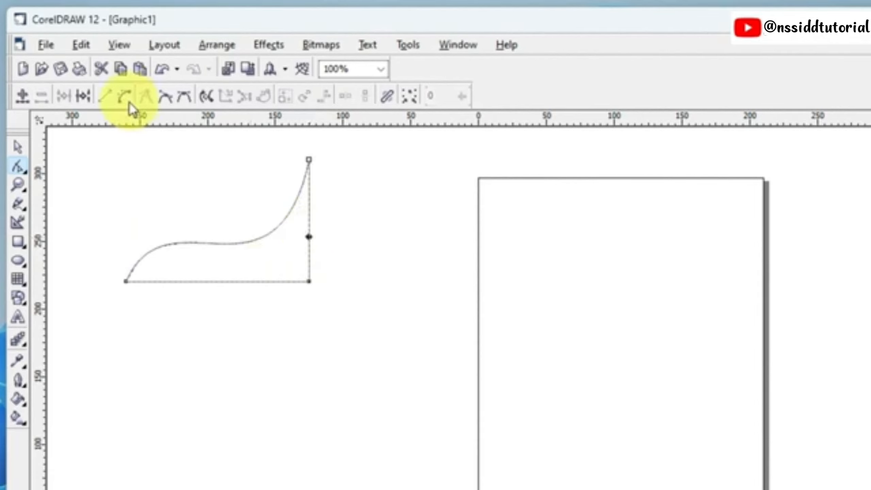
pyautogui.moveTo(311, 230); pyautogui.dragTo(397, 281)
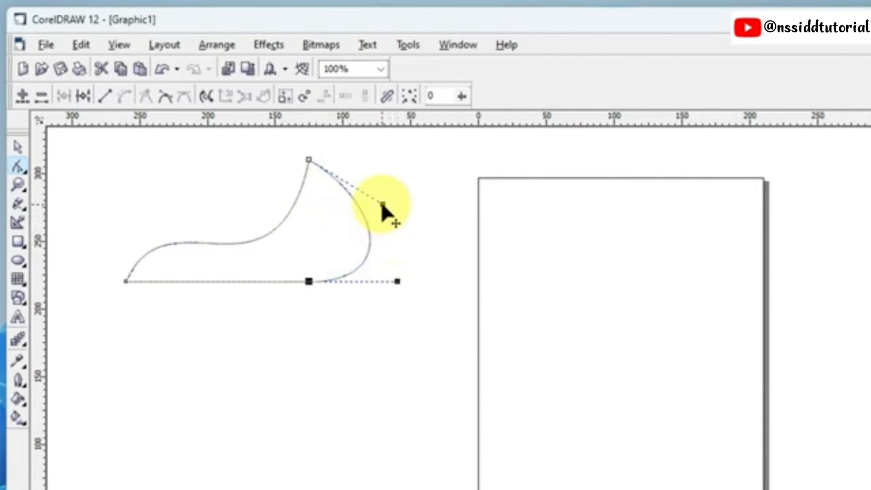
pyautogui.click(383, 205)
pyautogui.moveTo(383, 206); pyautogui.dragTo(398, 166)
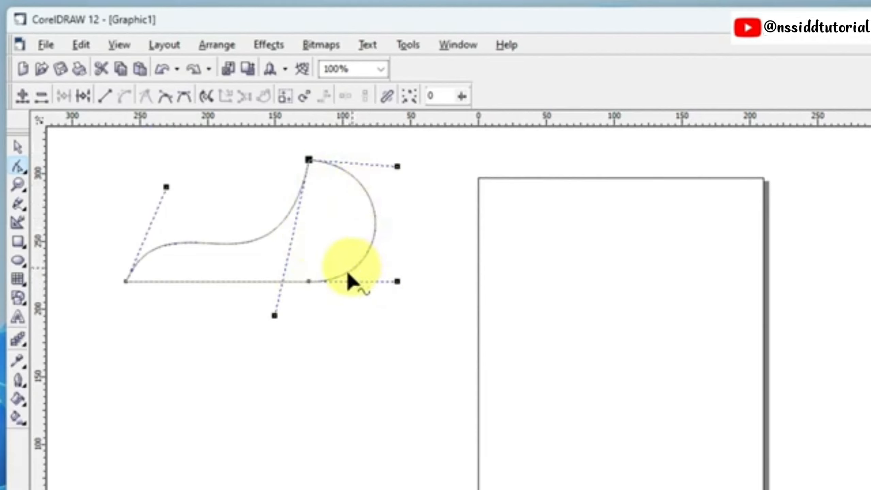
# Convert the bulged right edge back to a straight line.
pyautogui.click(375, 226)
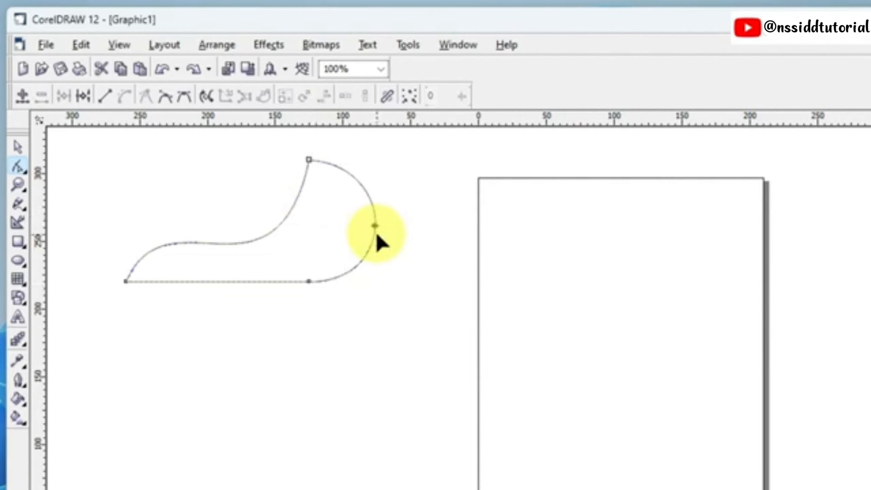
pyautogui.click(108, 99)
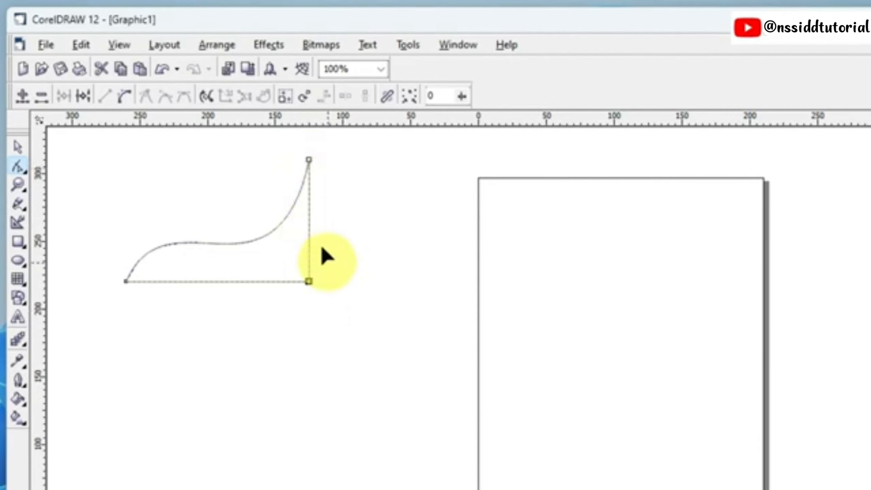
pyautogui.click(313, 284)
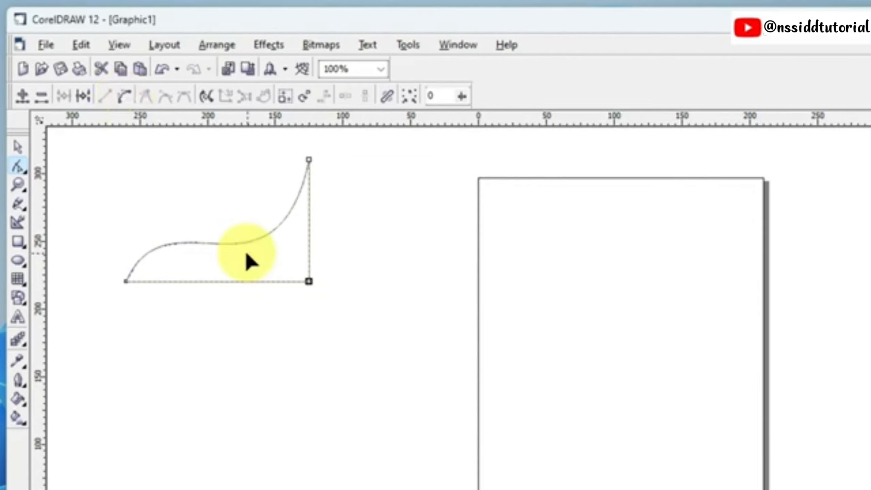
# Fill the shape with Yellow and create a mirrored copy of it against its vertical right edge.
pyautogui.click(18, 153)
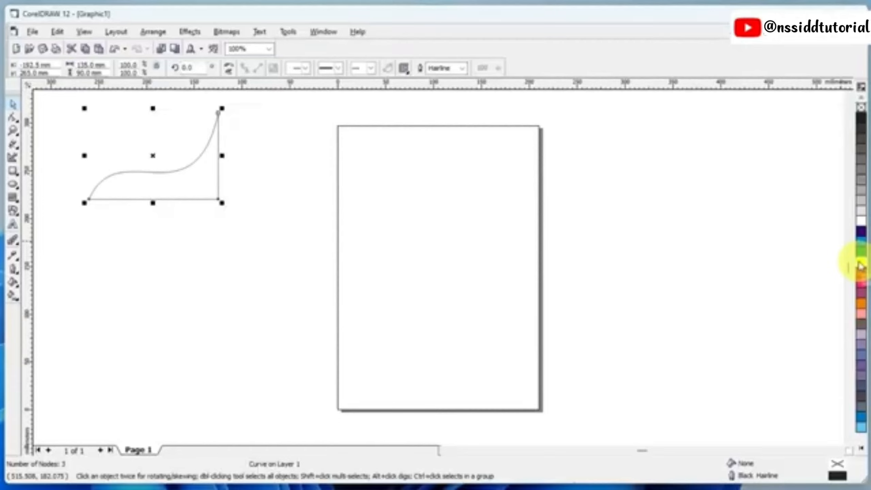
pyautogui.click(861, 264)
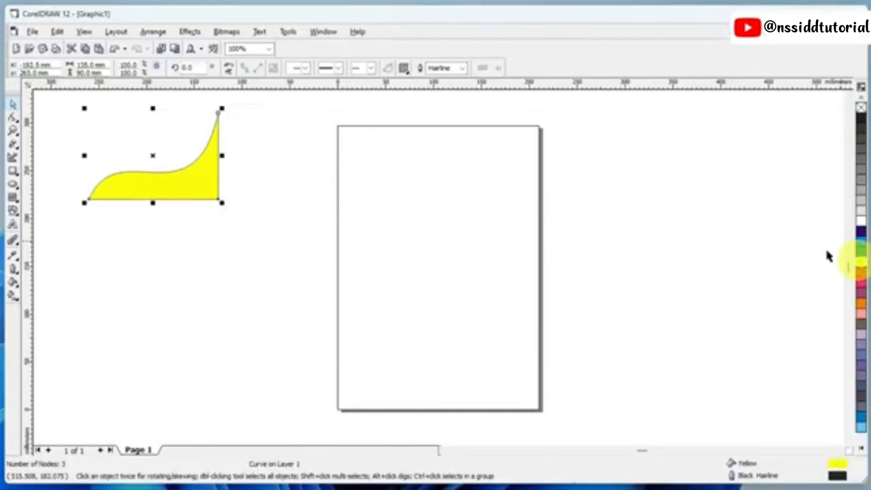
pyautogui.moveTo(84, 156); pyautogui.dragTo(248, 154)
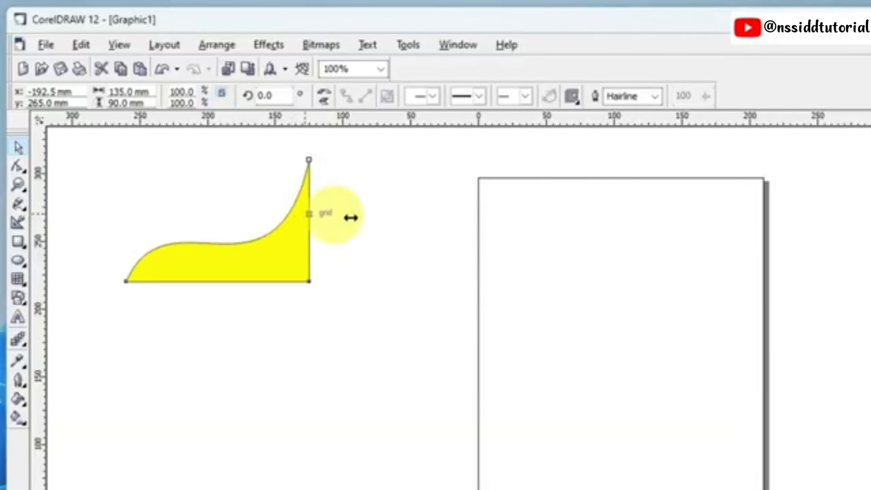
pyautogui.moveTo(351, 217); pyautogui.dragTo(404, 225)
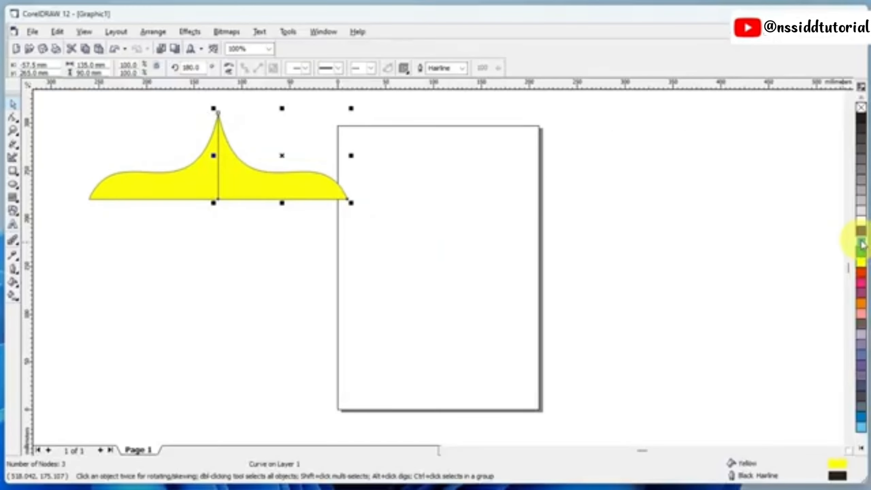
# Fill the mirrored copy with Cyan, and create a vertically mirrored copy of both halves below them.
pyautogui.click(862, 243)
pyautogui.click(68, 127)
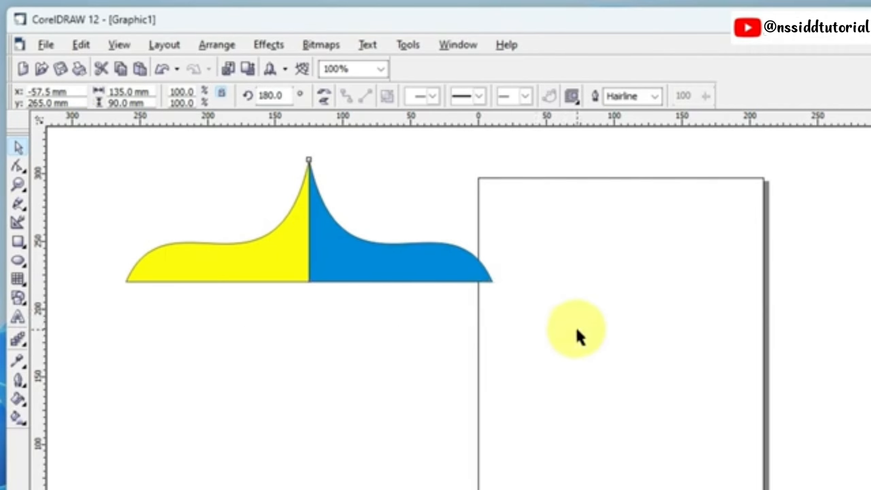
pyautogui.moveTo(577, 330); pyautogui.dragTo(577, 329)
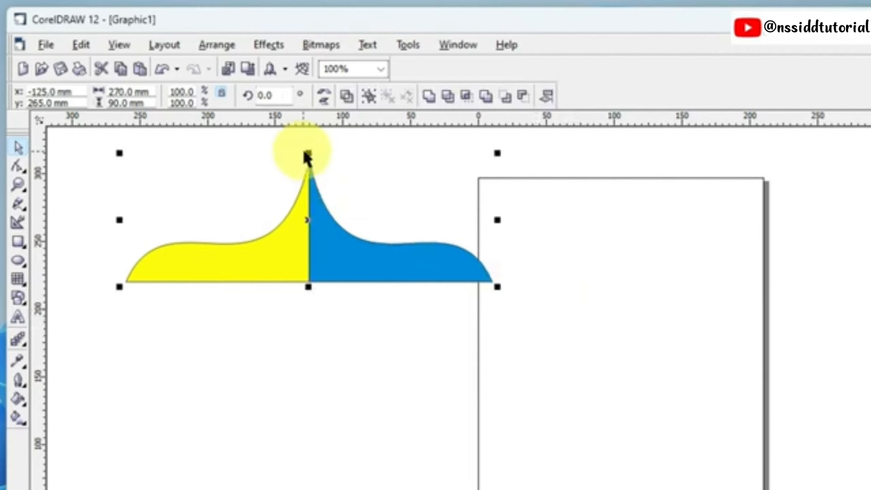
pyautogui.moveTo(308, 152); pyautogui.dragTo(322, 361)
pyautogui.click(409, 384)
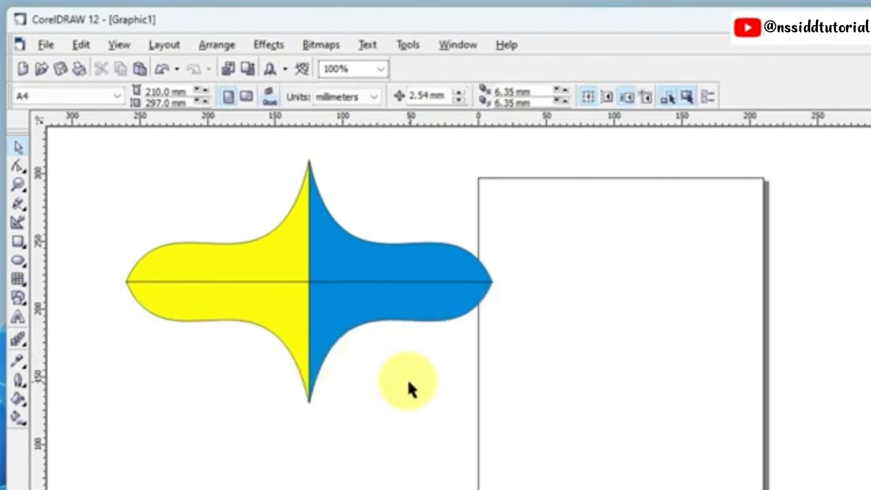
# Fill the lower-right piece with red and the lower-left piece with Pink.
pyautogui.click(366, 315)
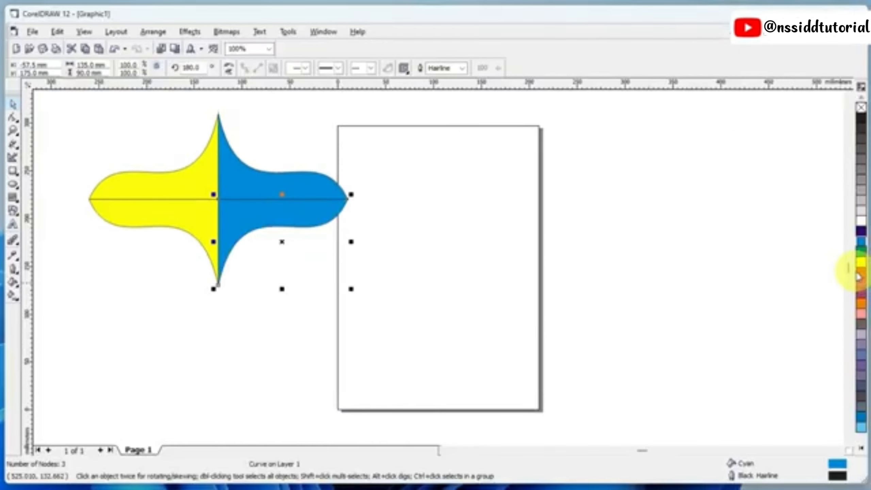
pyautogui.click(860, 277)
pyautogui.click(168, 227)
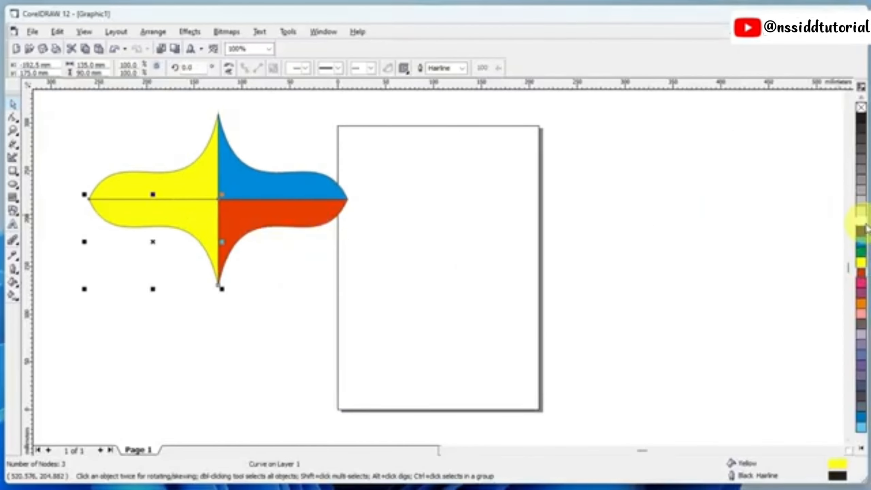
pyautogui.click(861, 312)
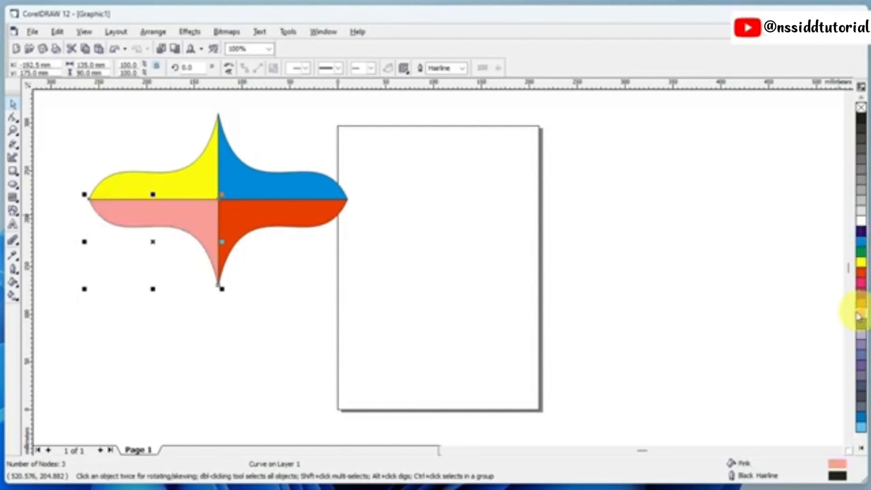
pyautogui.click(378, 251)
# Select all four coloured pieces together and move them to the right, onto the page.
pyautogui.click(172, 180)
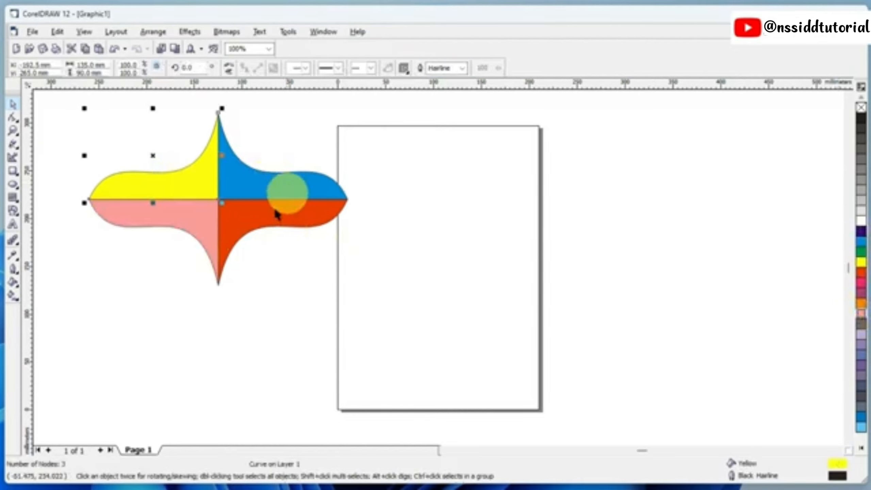
pyautogui.moveTo(70, 107); pyautogui.dragTo(365, 291)
pyautogui.click(314, 311)
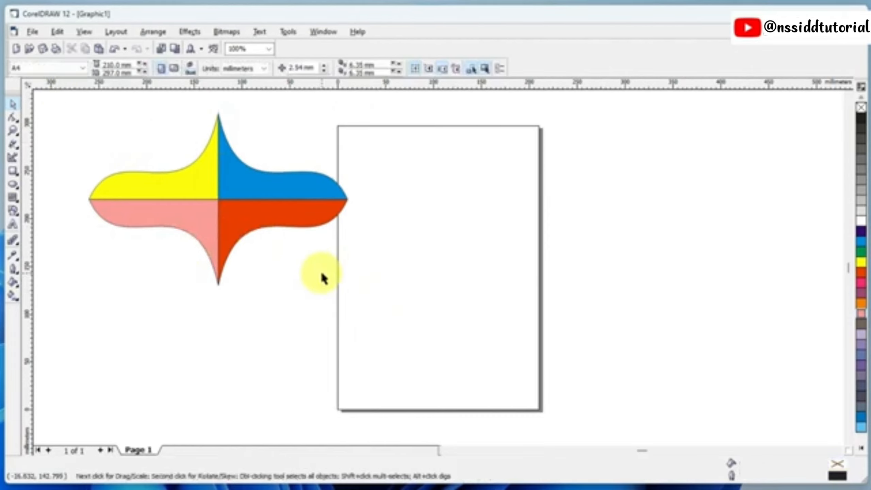
pyautogui.moveTo(49, 93); pyautogui.dragTo(354, 291)
pyautogui.click(291, 286)
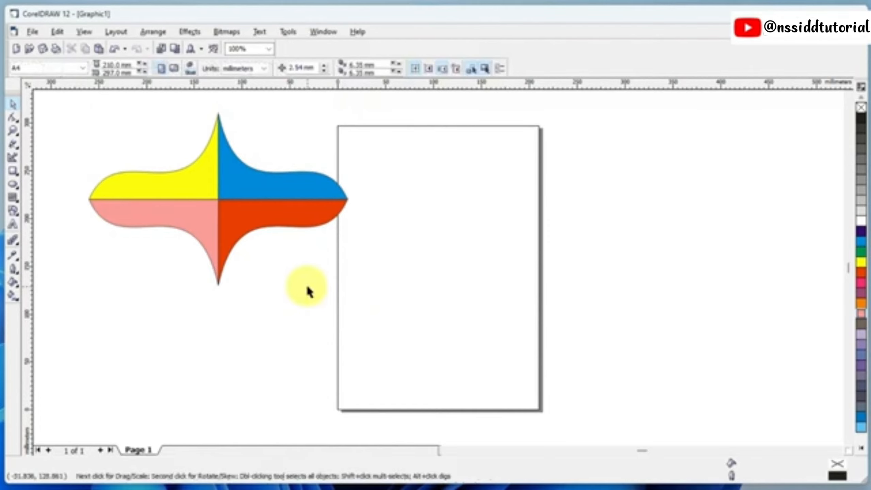
# Draw a rectangle about 220 by 120 mm in the empty area left of the page and convert it to curves.
pyautogui.press('F6')
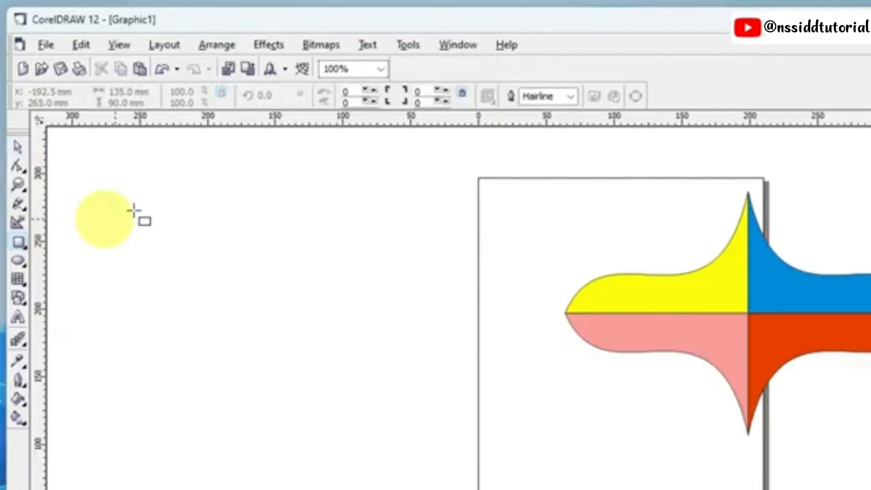
pyautogui.moveTo(70, 113); pyautogui.dragTo(280, 227)
pyautogui.moveTo(397, 323); pyautogui.dragTo(397, 322)
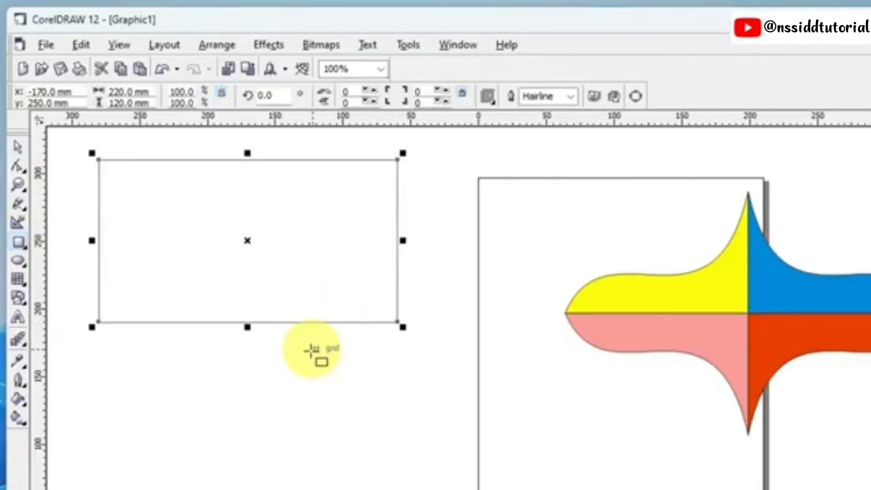
pyautogui.click(18, 166)
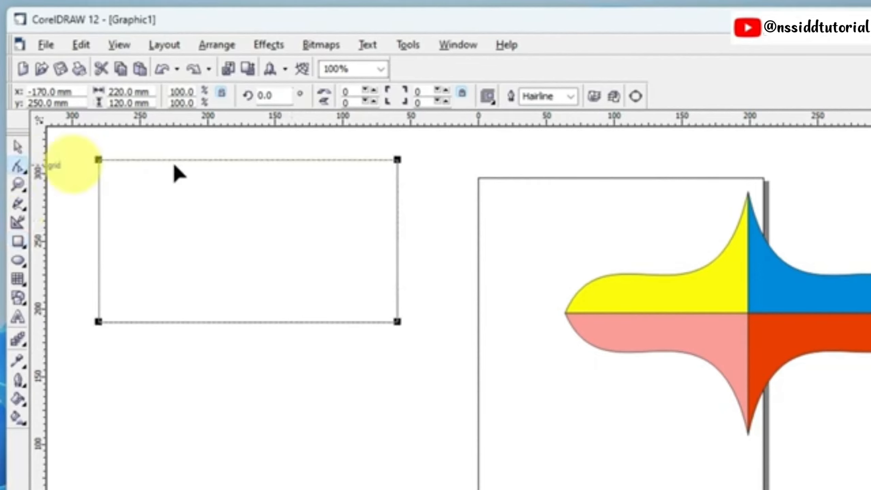
pyautogui.click(636, 96)
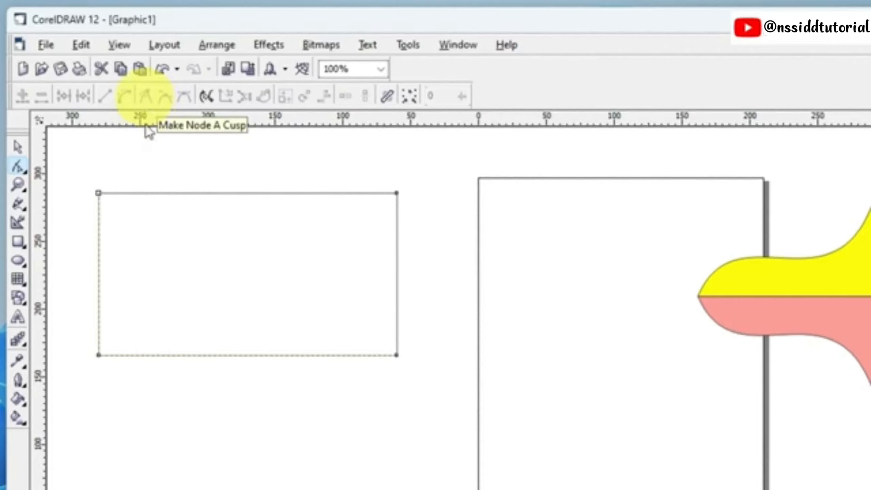
# Convert the new rectangle's top edge to a curve and bend it into a wave with its two control handles.
pyautogui.click(224, 194)
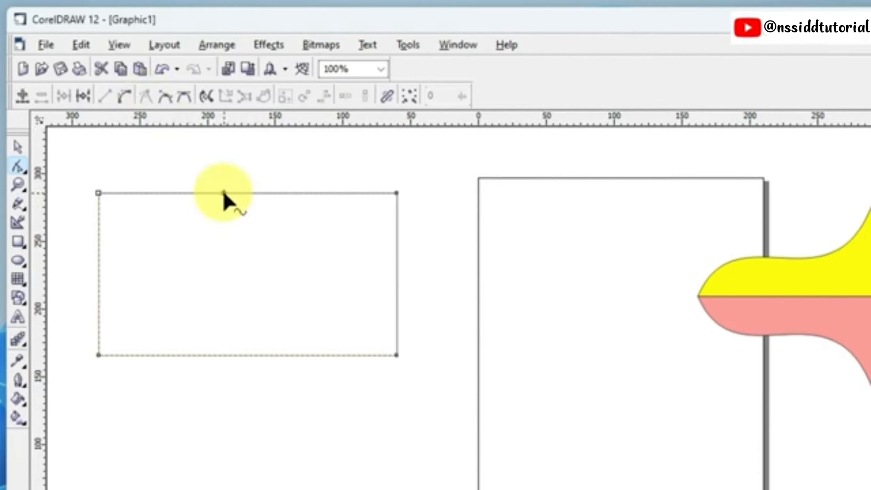
pyautogui.click(126, 97)
pyautogui.moveTo(296, 194); pyautogui.dragTo(308, 291)
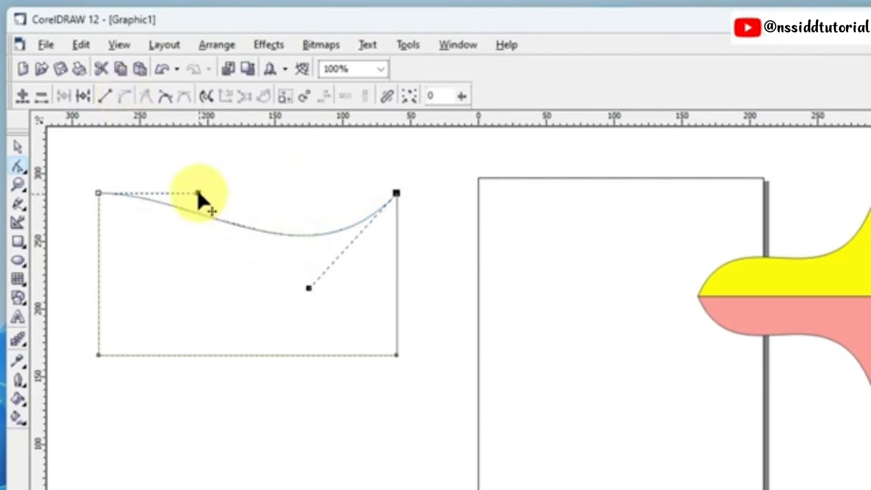
pyautogui.moveTo(198, 194); pyautogui.dragTo(194, 153)
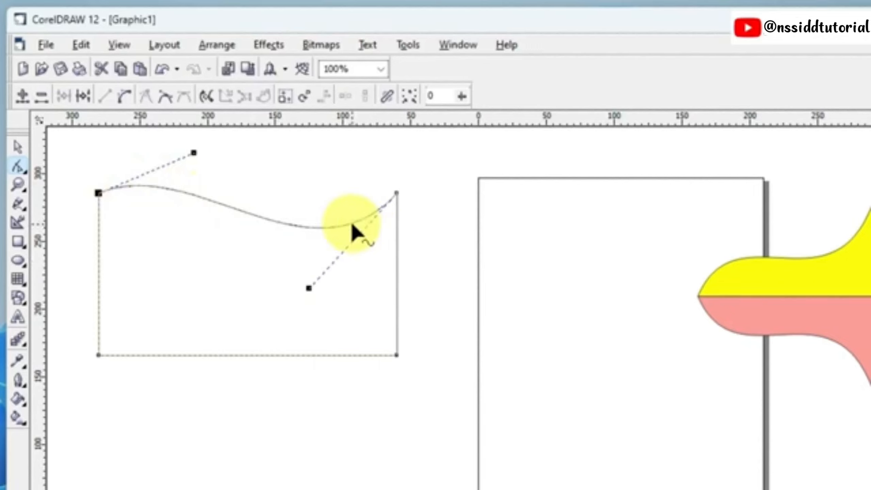
# Add a node midway along the wavy top edge, make it a cusp and pull its two handles down independently into a sharp peak.
pyautogui.doubleClick(243, 210)
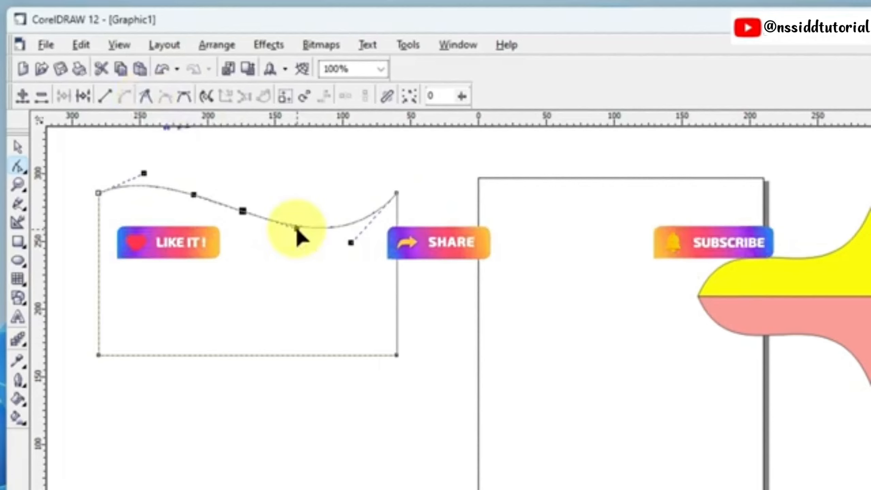
pyautogui.moveTo(297, 228); pyautogui.dragTo(248, 260)
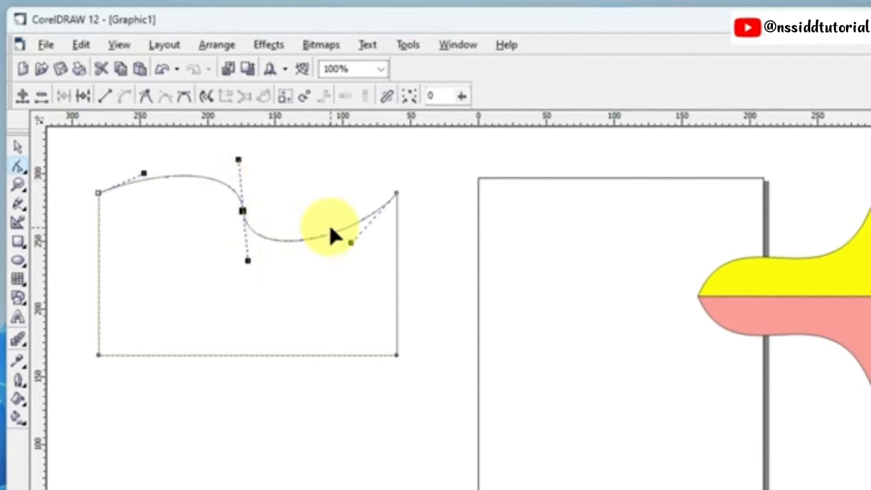
pyautogui.click(147, 97)
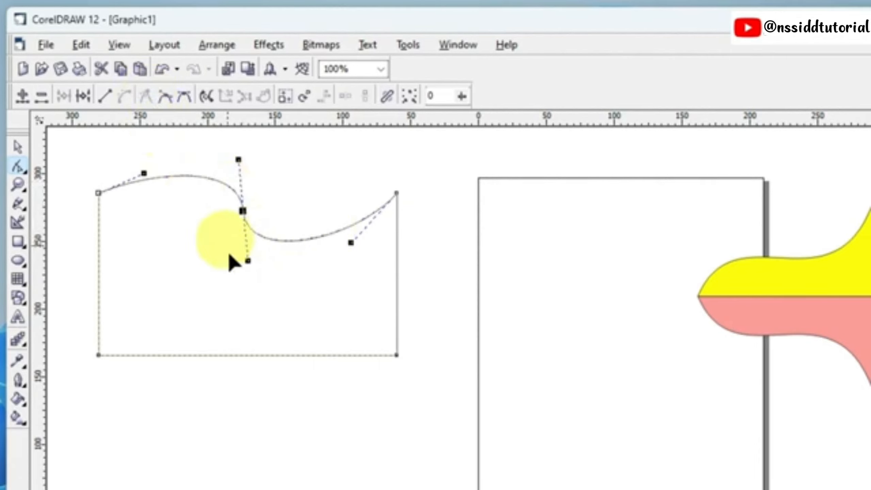
pyautogui.moveTo(248, 258); pyautogui.dragTo(227, 267)
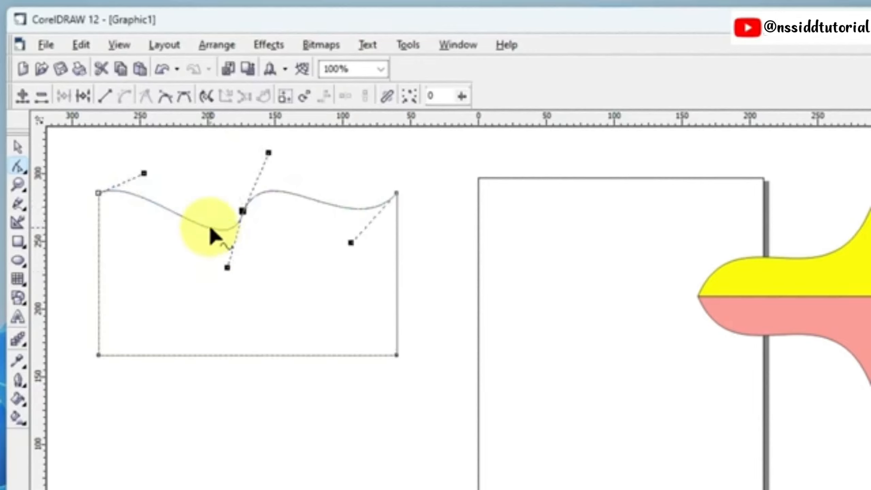
pyautogui.moveTo(269, 153); pyautogui.dragTo(274, 248)
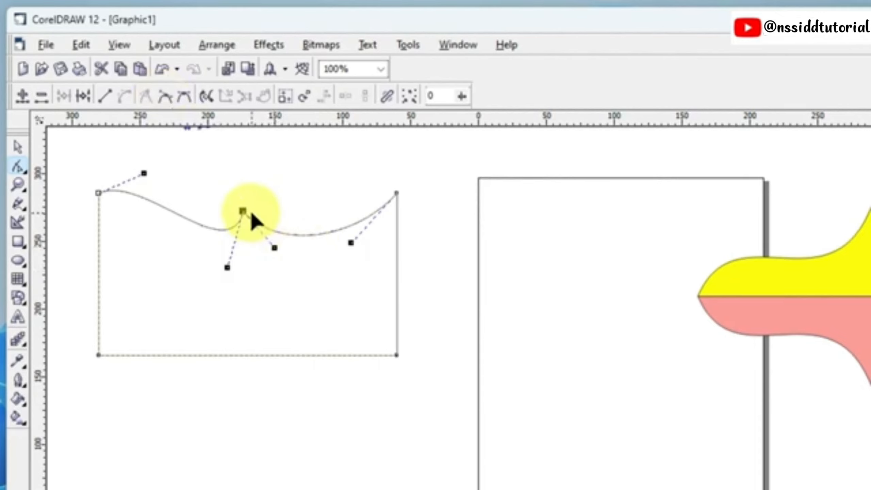
# Make the middle node smooth and swing its handles, lengthening the right one to deepen the dip beside it.
pyautogui.click(166, 96)
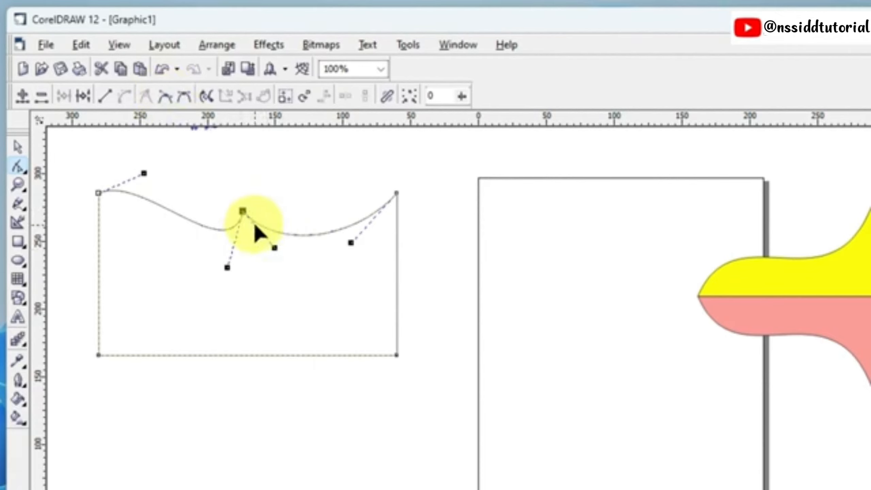
pyautogui.click(166, 97)
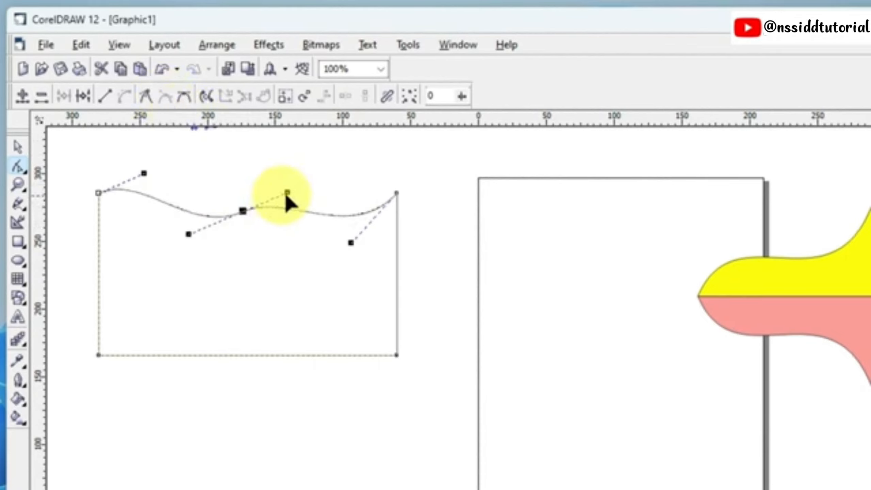
pyautogui.moveTo(287, 207); pyautogui.dragTo(285, 268)
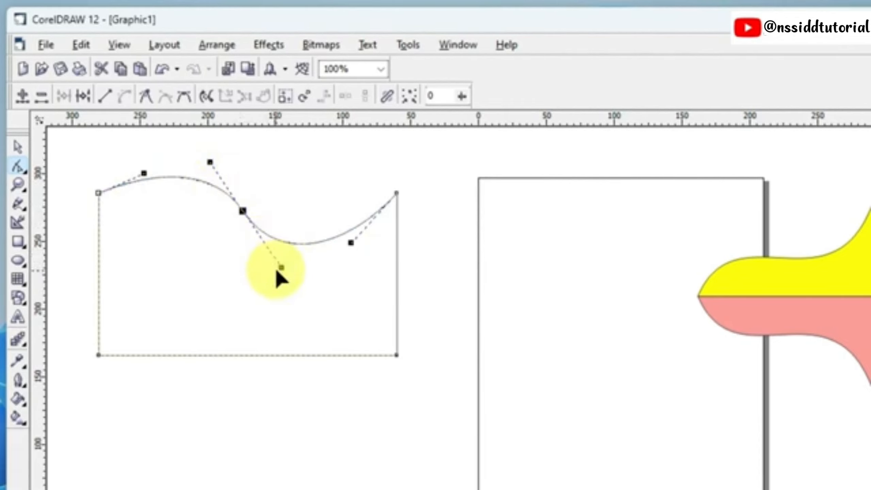
pyautogui.moveTo(281, 268); pyautogui.dragTo(336, 335)
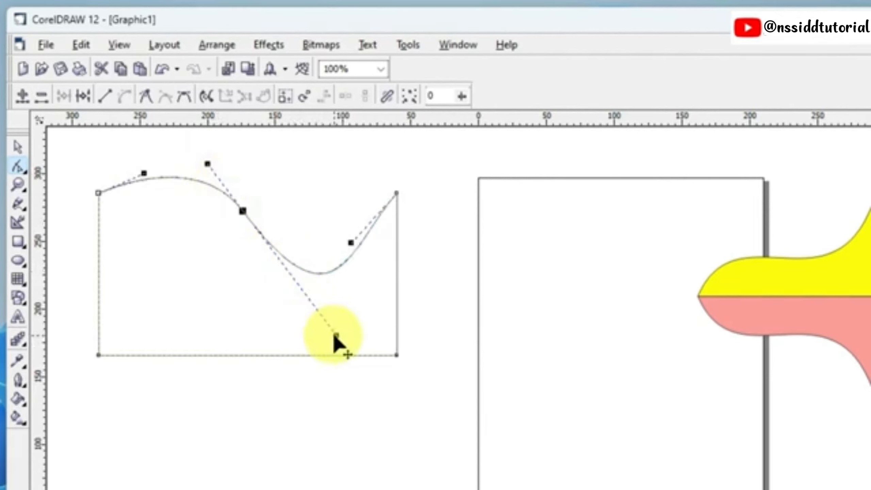
pyautogui.moveTo(330, 332); pyautogui.dragTo(302, 308)
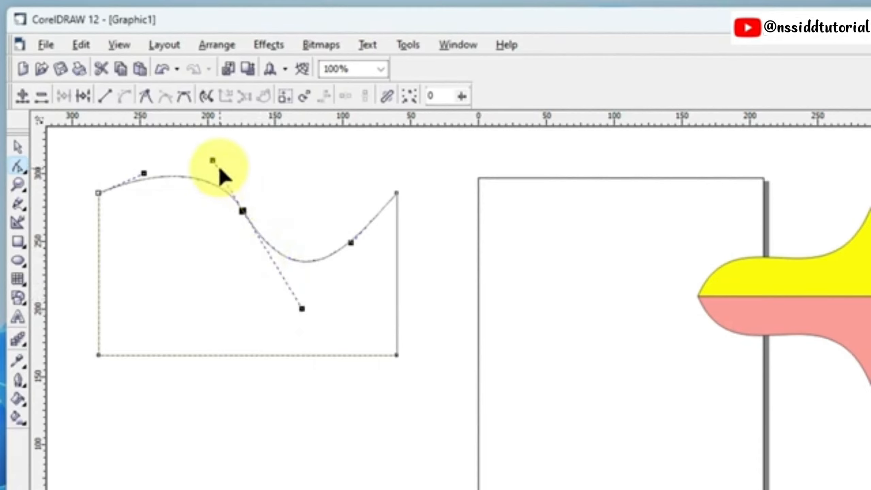
# Try the middle node as symmetrical with shortened handles, and return it to smooth with a longer right handle tilted upward.
pyautogui.click(185, 99)
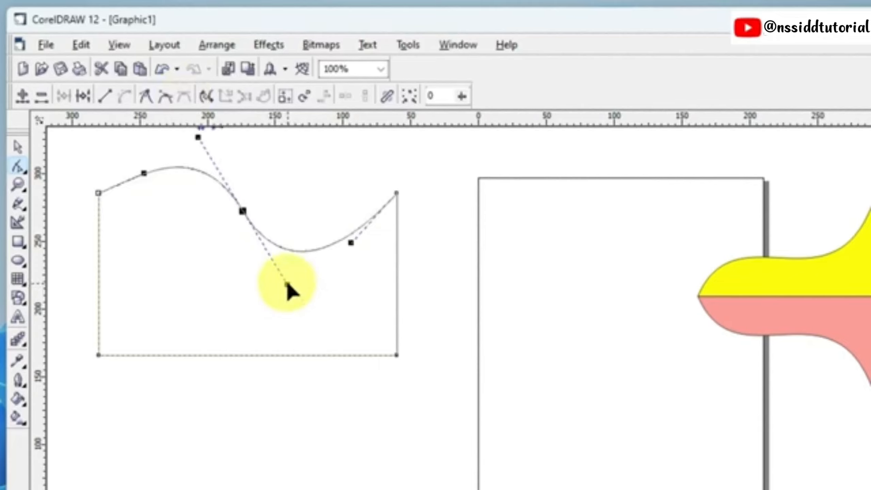
pyautogui.moveTo(288, 285); pyautogui.dragTo(272, 249)
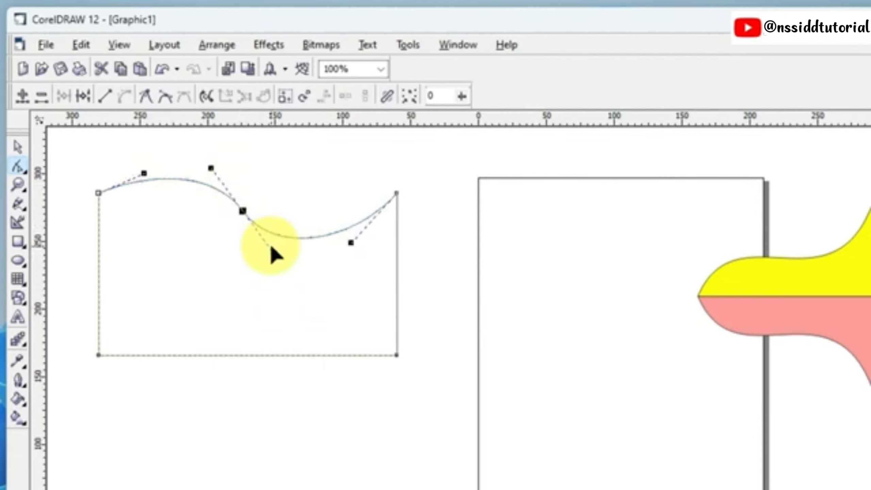
pyautogui.click(168, 103)
pyautogui.moveTo(275, 254); pyautogui.dragTo(353, 356)
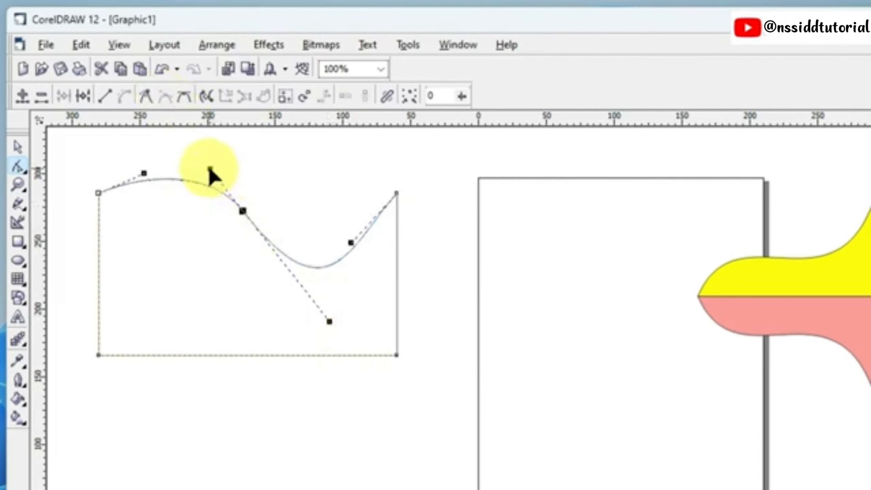
pyautogui.moveTo(210, 170); pyautogui.dragTo(187, 235)
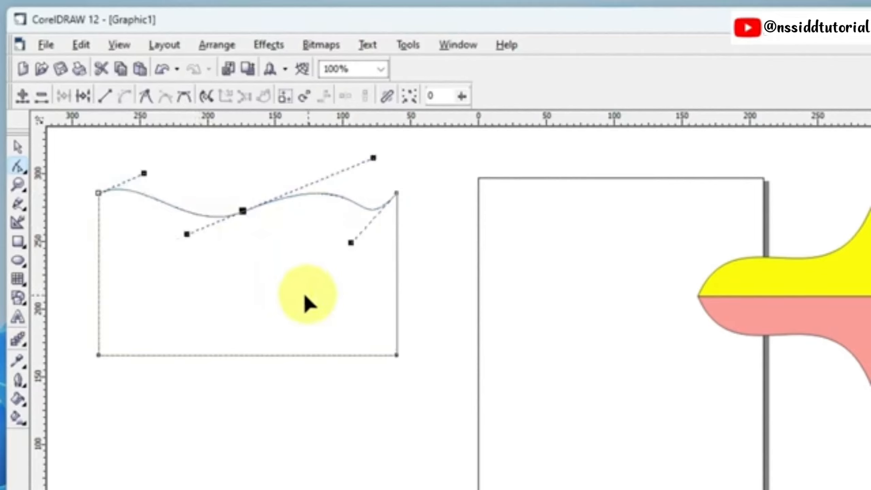
# Make the middle node a cusp with both handles pulled downward, and undo the curve edits back to the straight-edged rectangle.
pyautogui.click(147, 100)
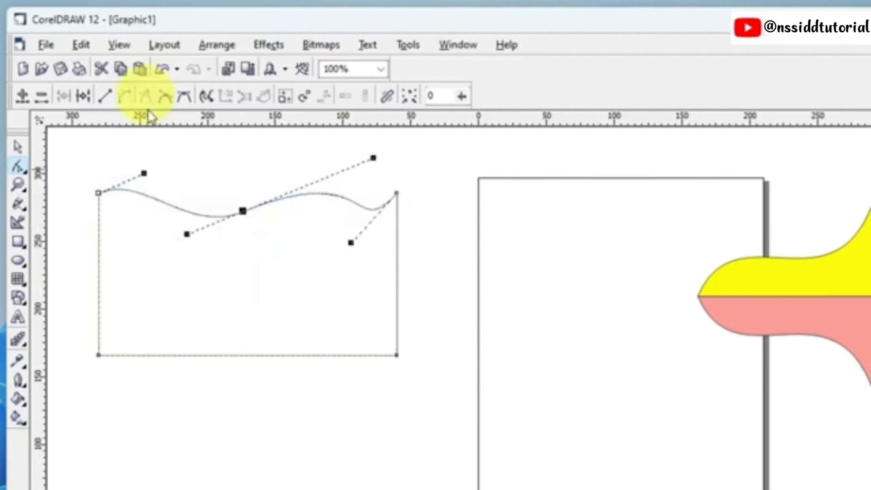
pyautogui.moveTo(186, 234); pyautogui.dragTo(220, 316)
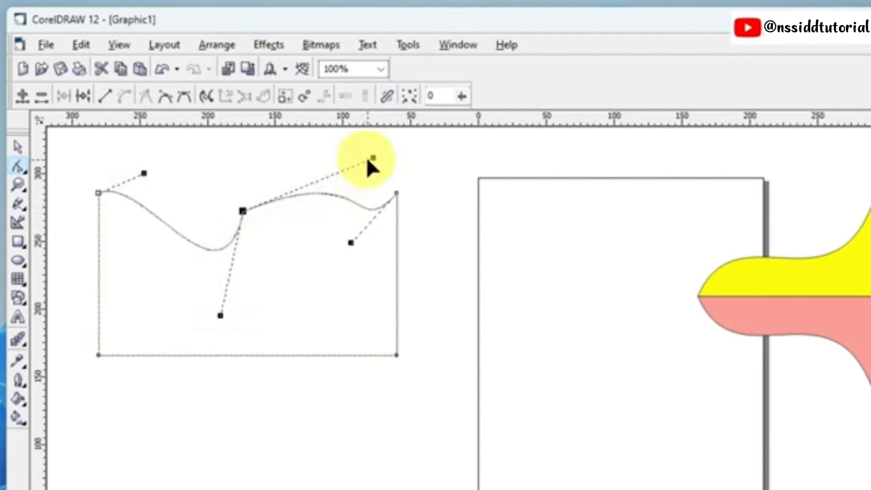
pyautogui.moveTo(373, 158); pyautogui.dragTo(309, 308)
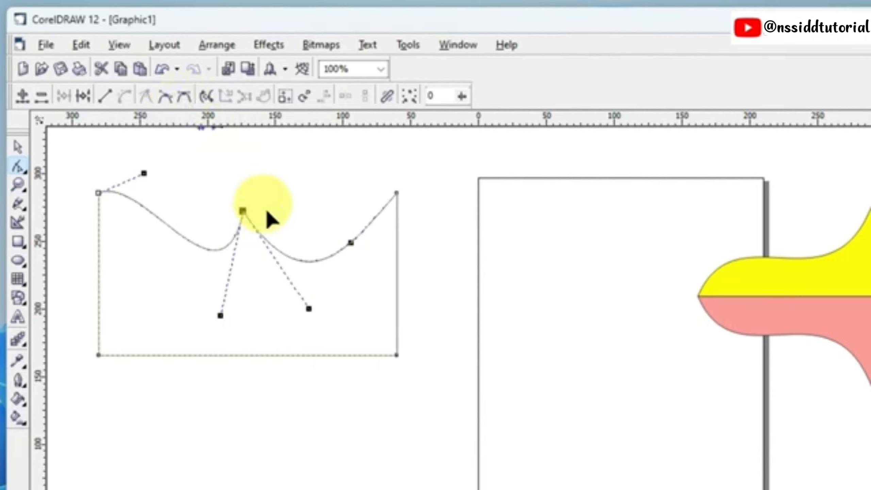
pyautogui.hotkey('ctrl', 'z')
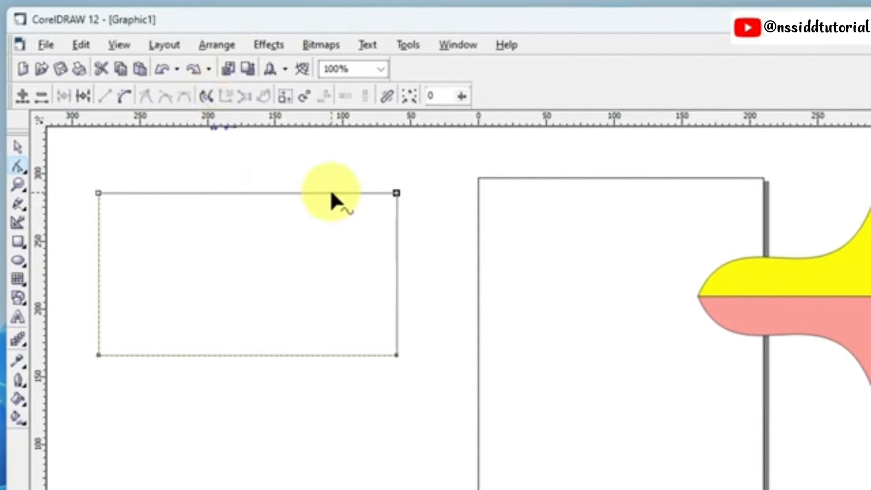
# Convert the rectangle's top edge to a curve from its top-right node, and undo the conversion.
pyautogui.moveTo(374, 169); pyautogui.dragTo(418, 215)
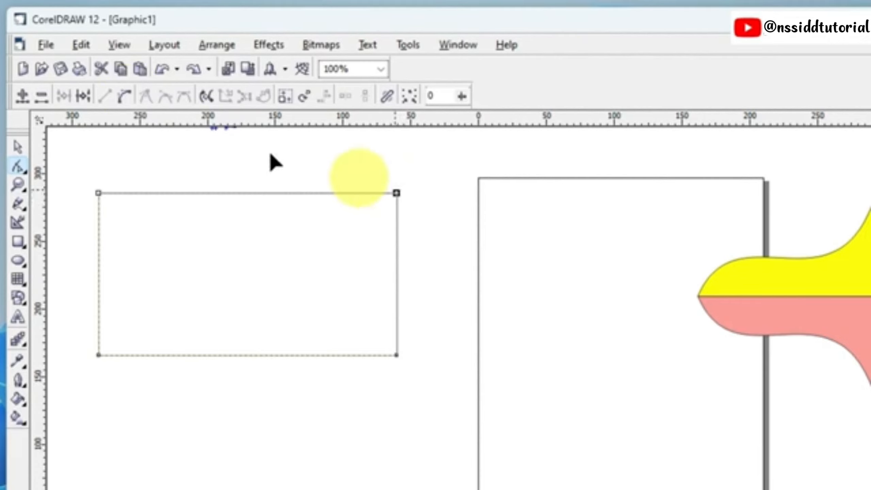
pyautogui.click(125, 98)
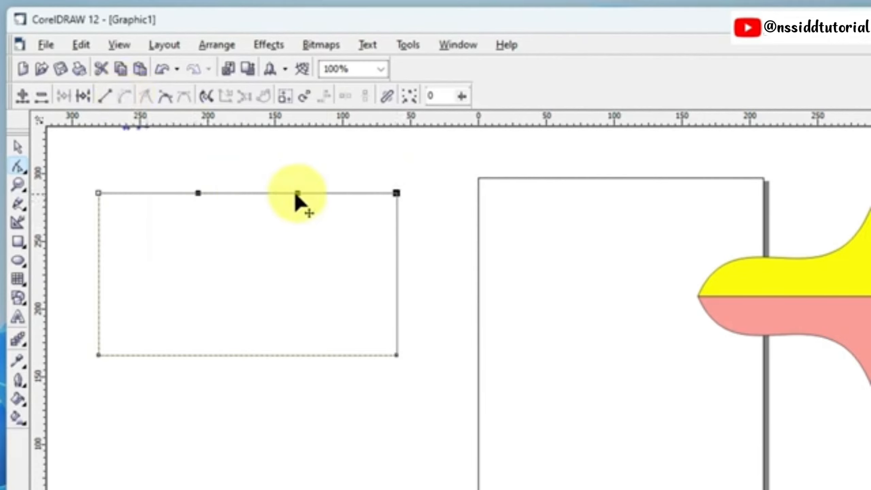
pyautogui.hotkey('ctrl', 'z')
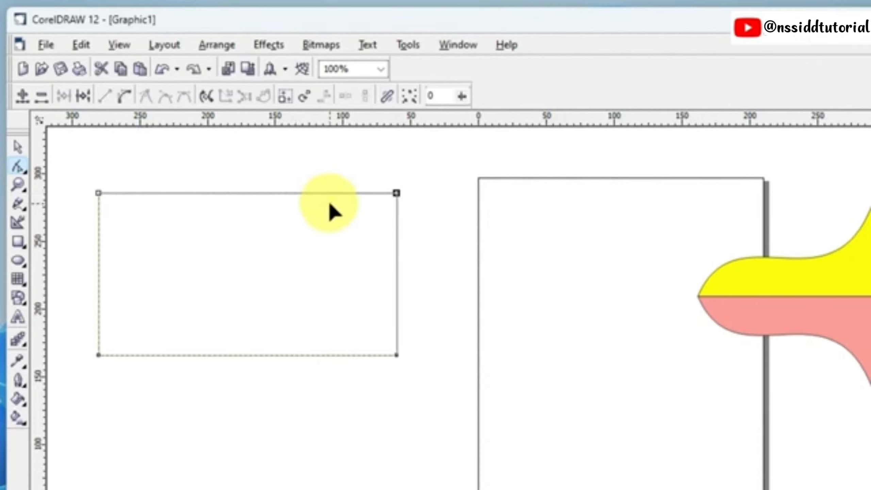
# Reverse the rectangle's curve direction and convert its right edge to a curve from the top-right node.
pyautogui.click(205, 95)
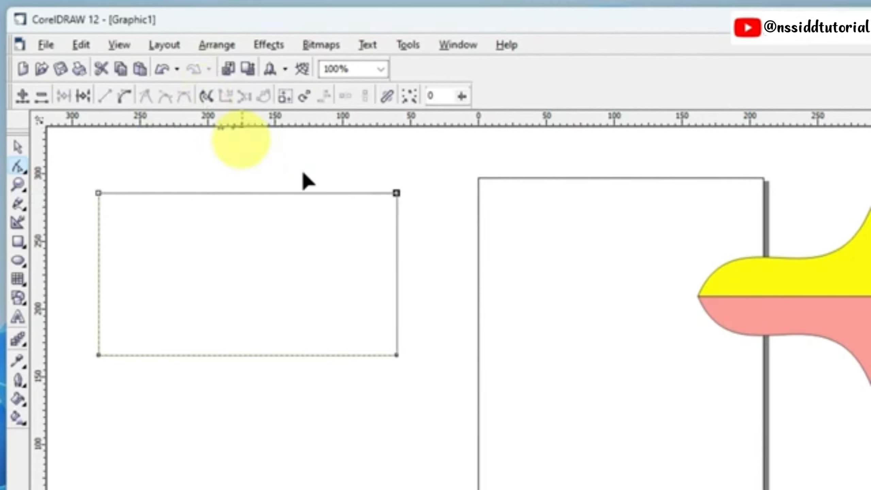
pyautogui.moveTo(364, 163); pyautogui.dragTo(435, 233)
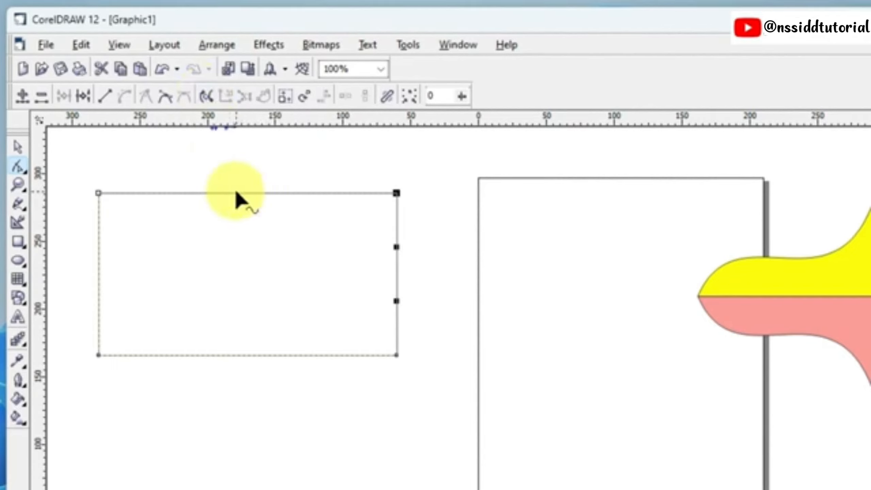
pyautogui.click(397, 200)
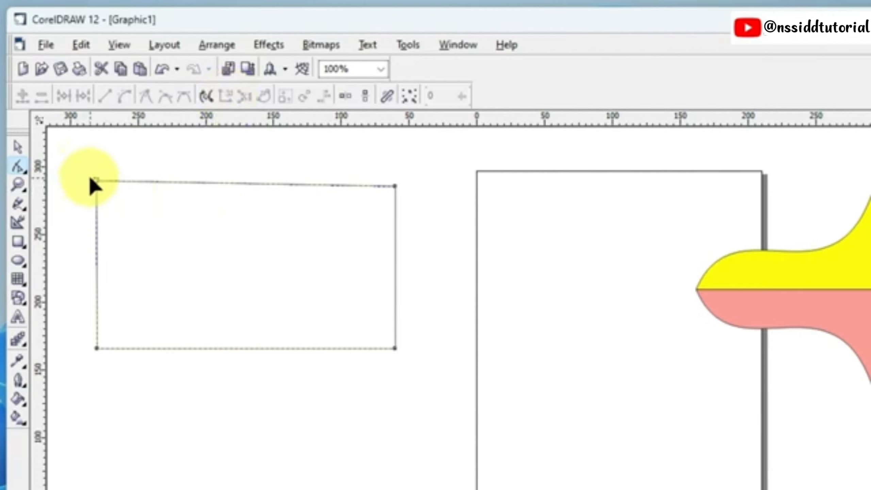
# Break the outline at its top-left node and pull the two loose ends apart, one along the top and one down the left edge.
pyautogui.moveTo(83, 164); pyautogui.dragTo(108, 189)
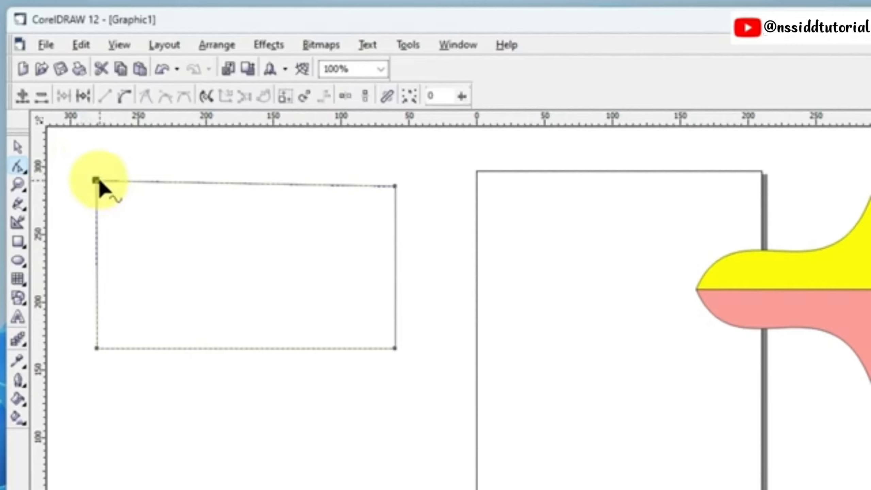
pyautogui.click(83, 94)
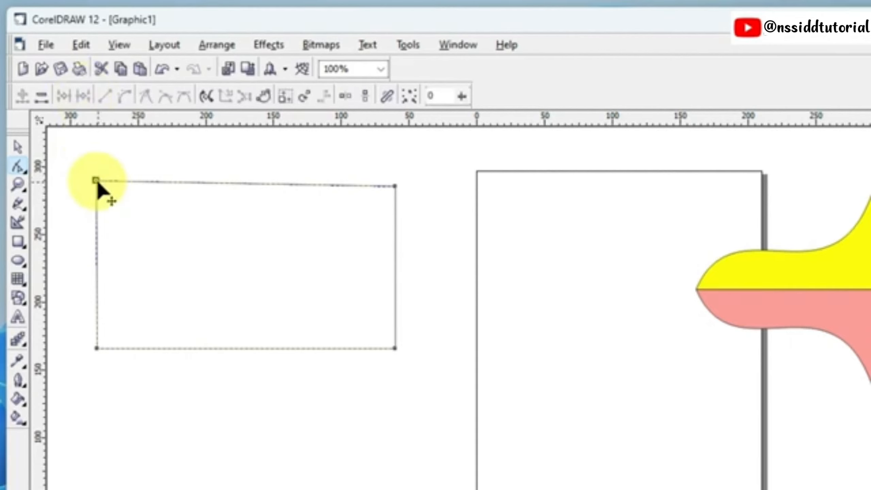
pyautogui.moveTo(95, 182); pyautogui.dragTo(357, 206)
pyautogui.click(95, 198)
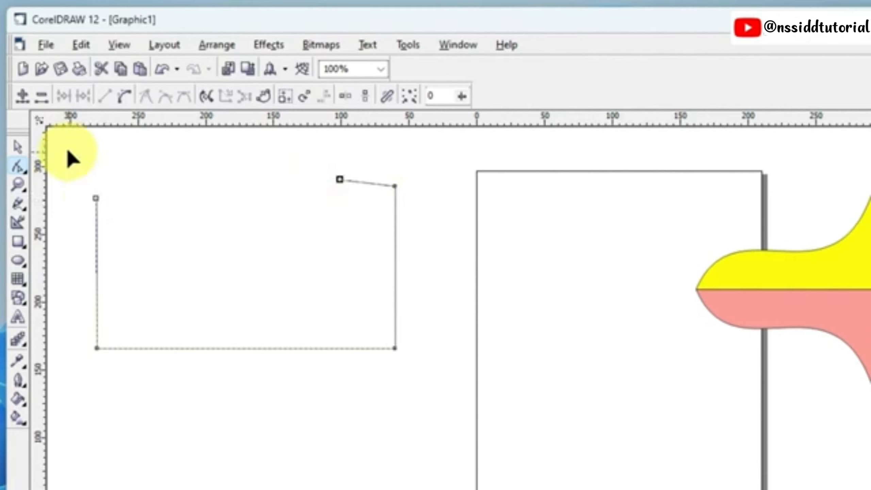
# Join the two open ends with Extend Curve to Close, and undo both the closing segment and the top end's move.
pyautogui.moveTo(67, 144); pyautogui.dragTo(124, 245)
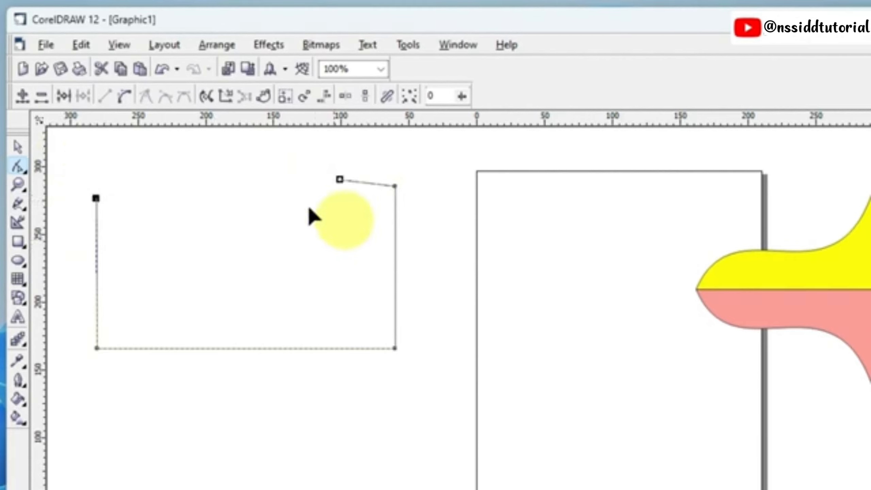
pyautogui.click(228, 97)
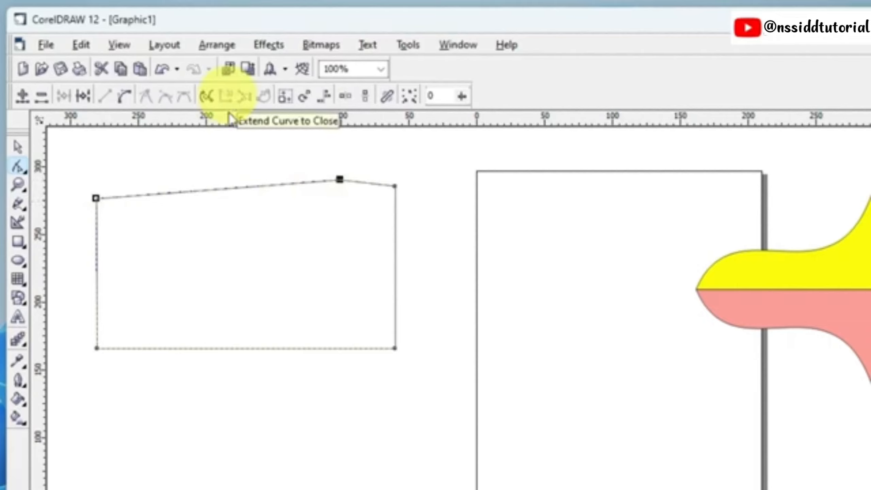
pyautogui.moveTo(83, 187); pyautogui.dragTo(383, 218)
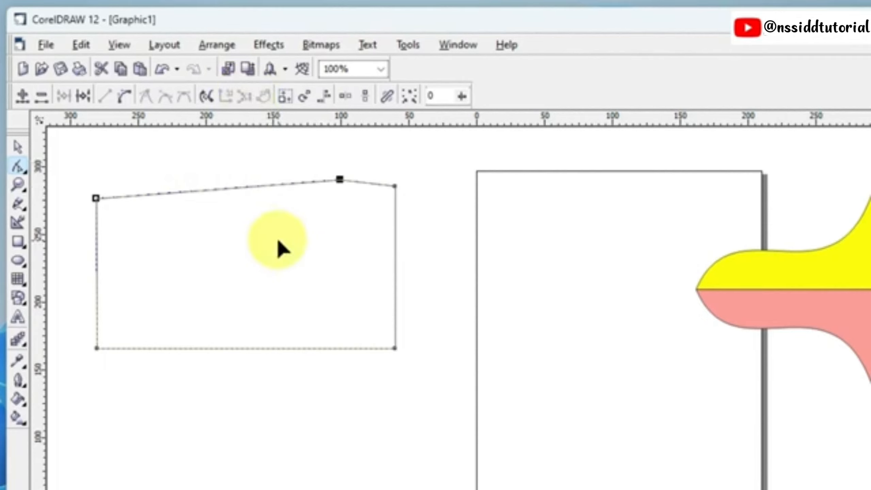
pyautogui.hotkey('ctrl', 'z')
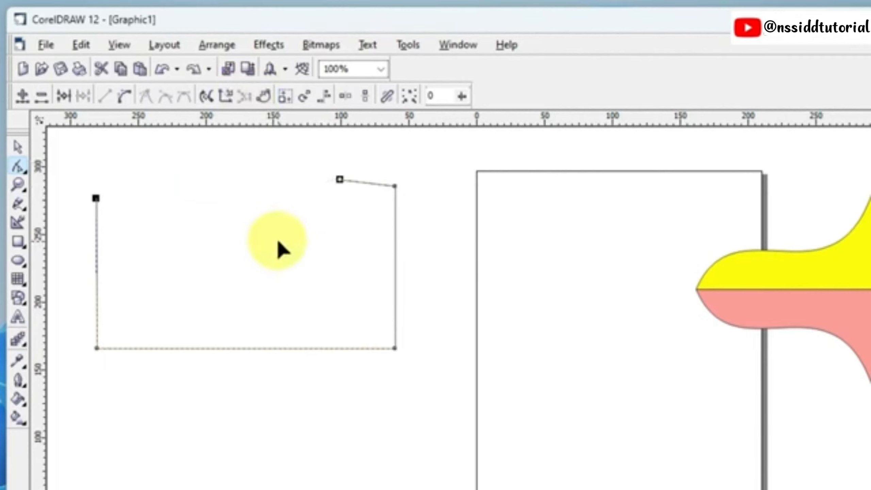
pyautogui.hotkey('ctrl', 'z')
# Break the outline at its top-right node as well and pull the loose ends apart so the top line separates from the right edge.
pyautogui.moveTo(74, 164); pyautogui.dragTo(133, 221)
pyautogui.moveTo(375, 169); pyautogui.dragTo(424, 218)
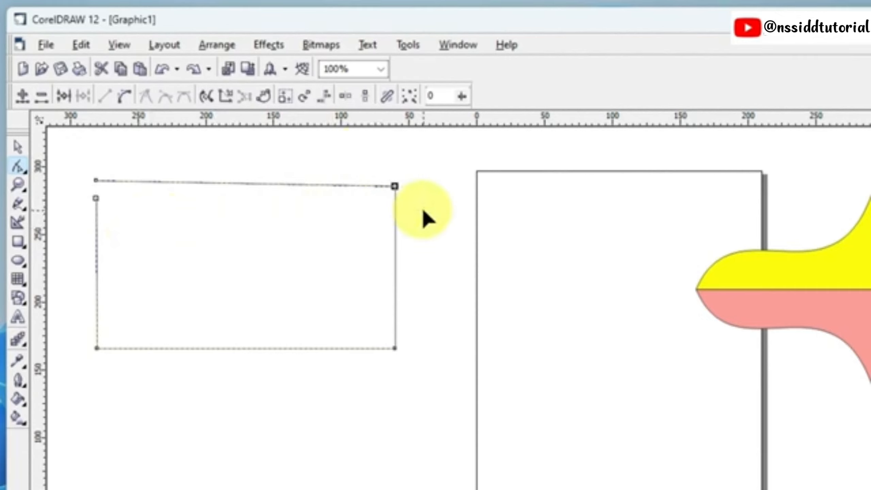
pyautogui.click(83, 95)
pyautogui.click(393, 188)
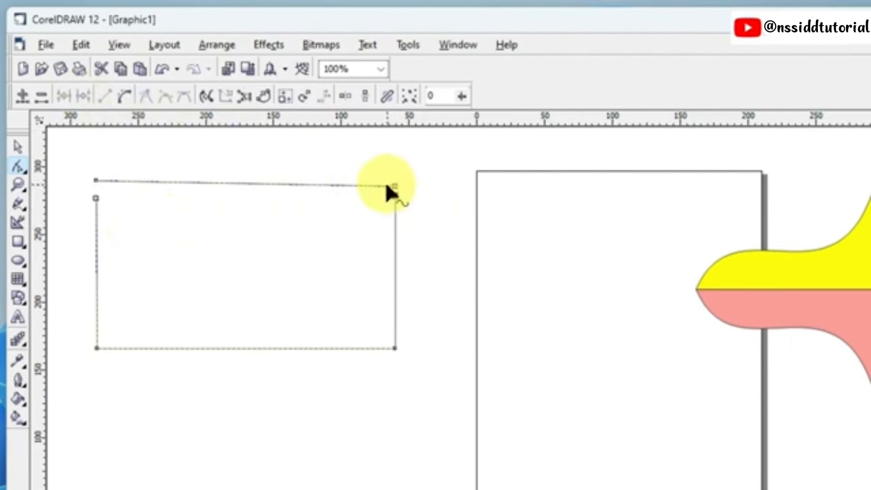
pyautogui.moveTo(393, 186); pyautogui.dragTo(395, 171)
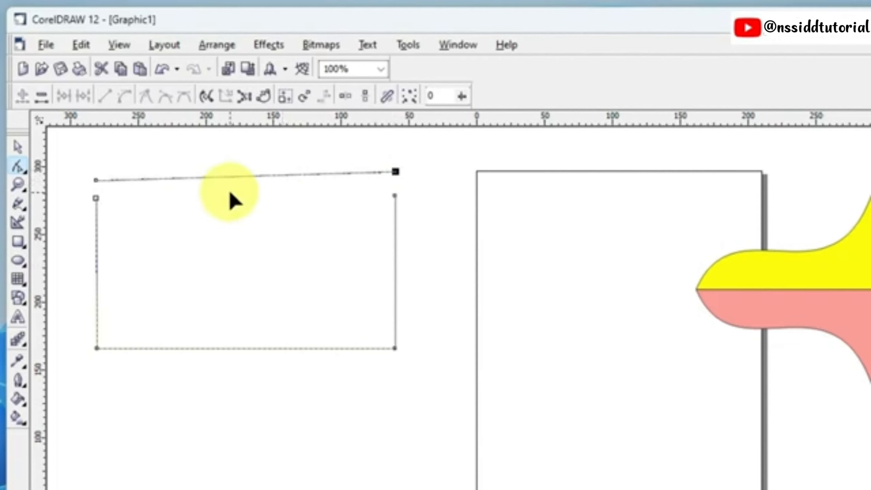
pyautogui.click(19, 149)
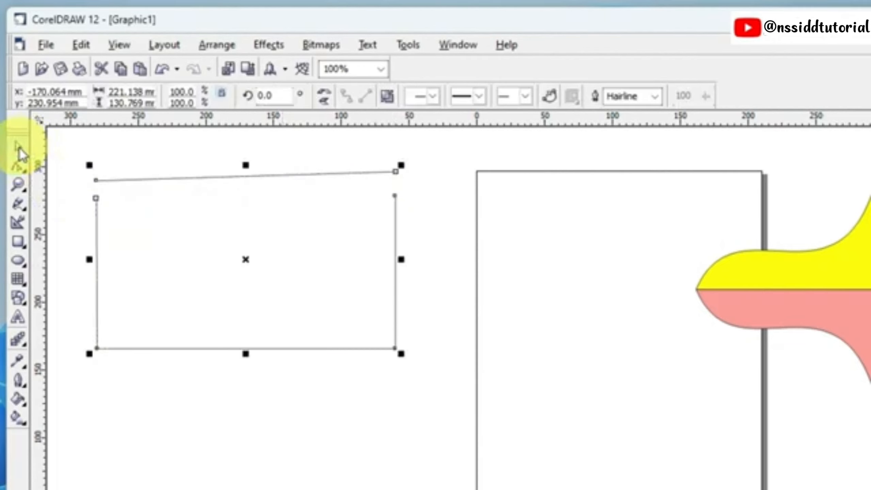
# Move the whole broken outline with the Pick tool right over the page edge and back to the blank area beside the page.
pyautogui.click(317, 417)
pyautogui.click(259, 298)
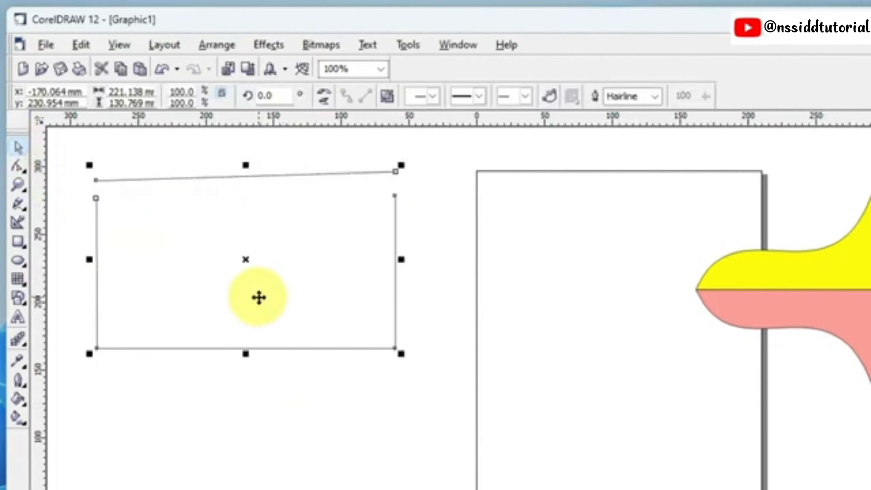
pyautogui.moveTo(256, 291); pyautogui.dragTo(440, 318)
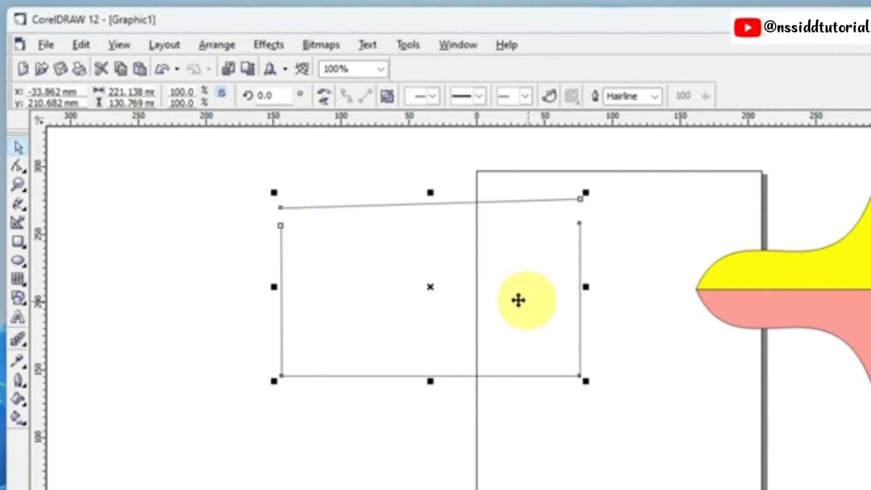
pyautogui.moveTo(428, 263); pyautogui.dragTo(292, 231)
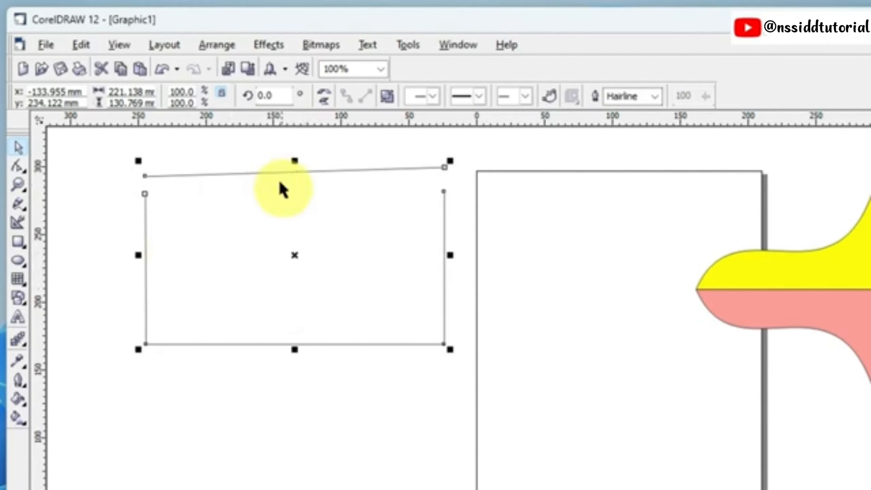
# Extract the top line from the broken outline as a separate object, using Extract Subpath on its right end node.
pyautogui.click(17, 167)
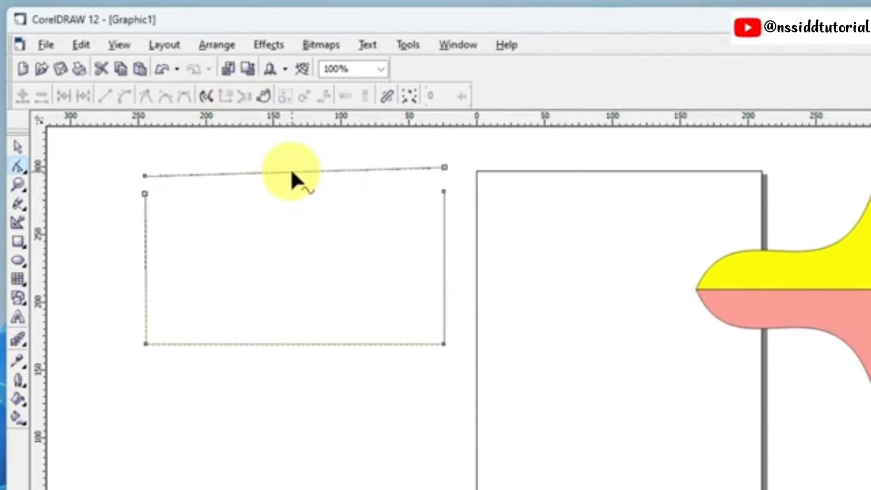
pyautogui.click(445, 168)
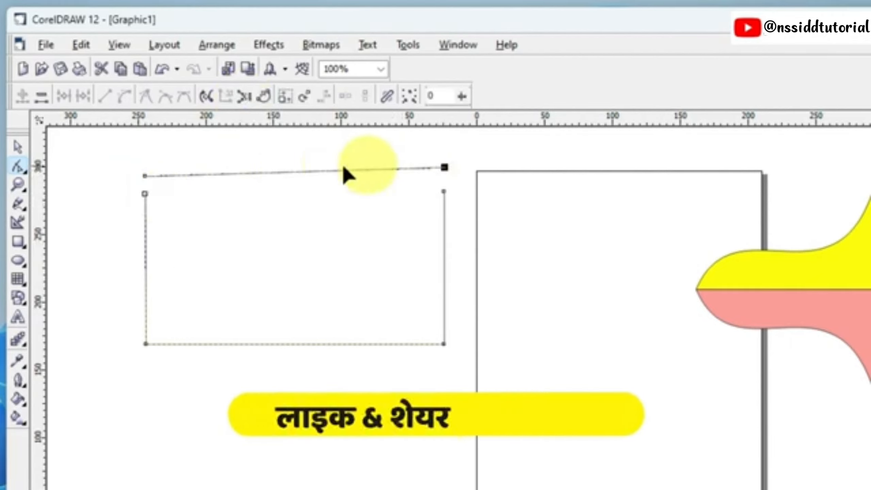
pyautogui.click(245, 99)
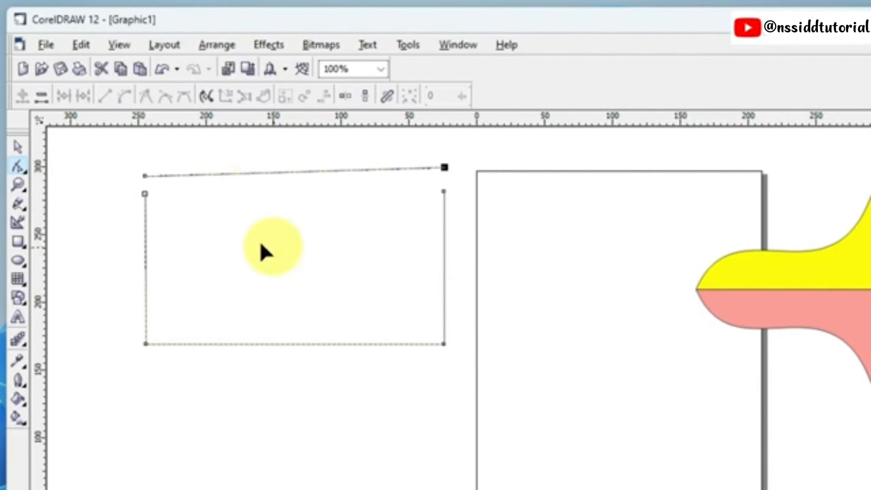
# Pull the three-sided outline and the extracted top line apart, placing the line up and left and the outline below it against the page edge.
pyautogui.click(18, 147)
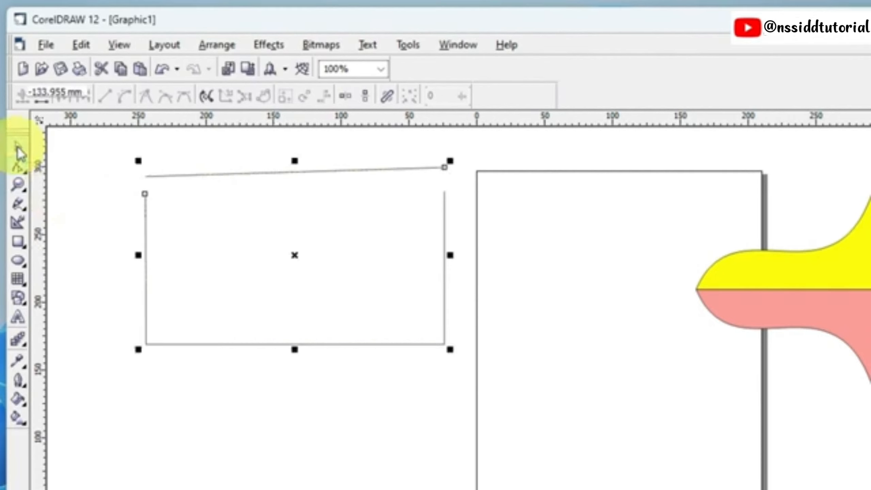
pyautogui.click(355, 401)
pyautogui.click(269, 298)
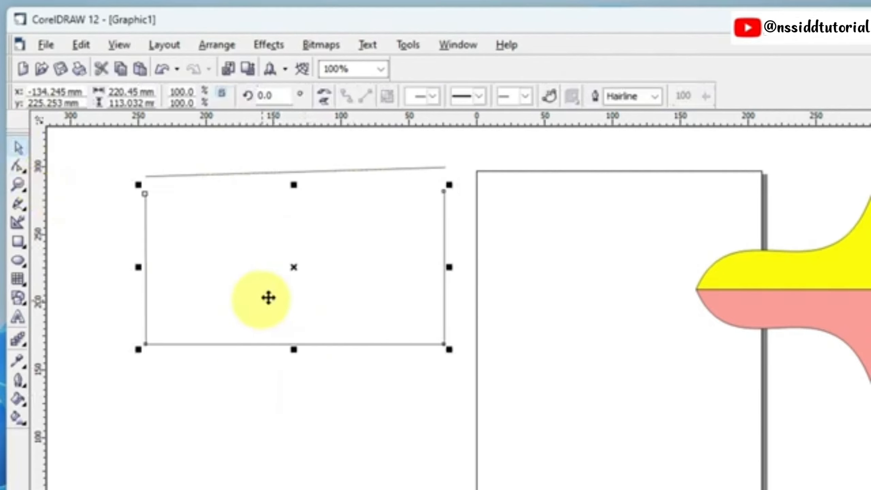
pyautogui.click(237, 295)
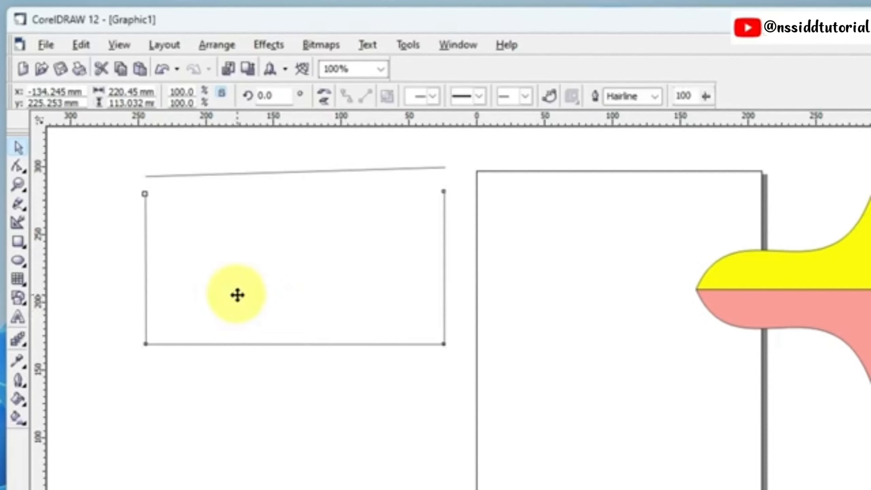
pyautogui.moveTo(237, 295); pyautogui.dragTo(402, 323)
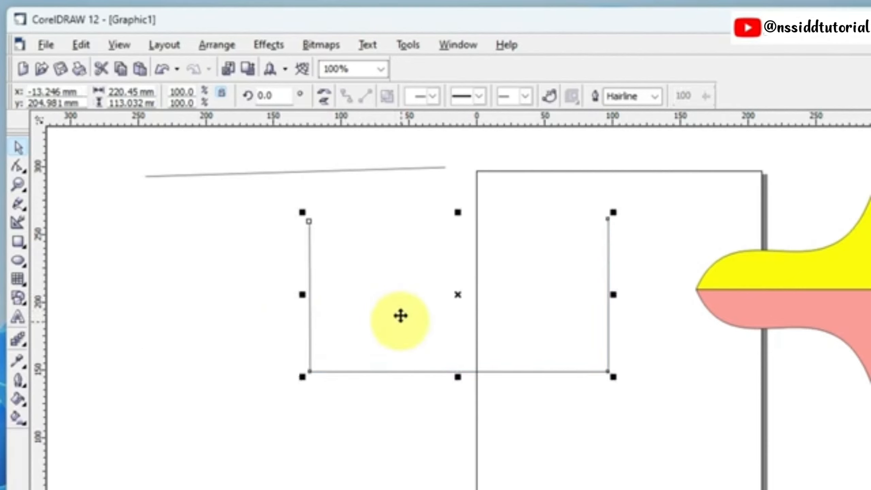
pyautogui.click(266, 181)
pyautogui.click(266, 173)
pyautogui.moveTo(267, 173); pyautogui.dragTo(175, 189)
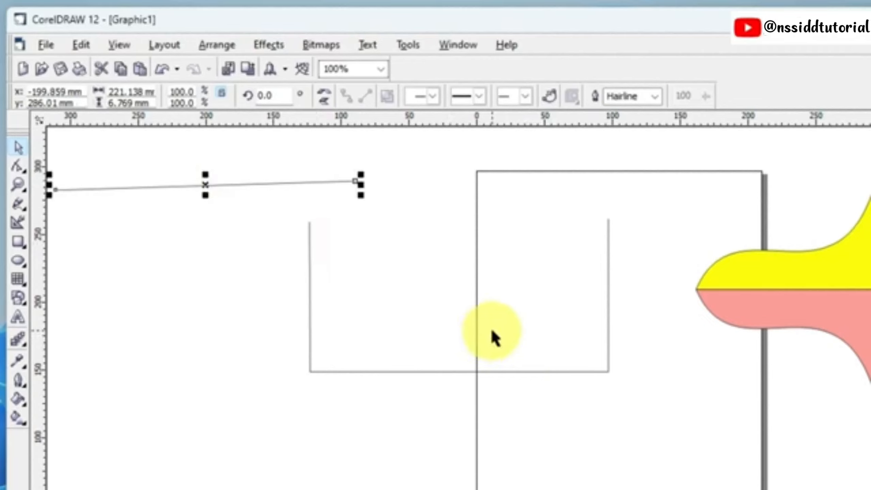
pyautogui.click(479, 340)
pyautogui.moveTo(479, 340); pyautogui.dragTo(350, 352)
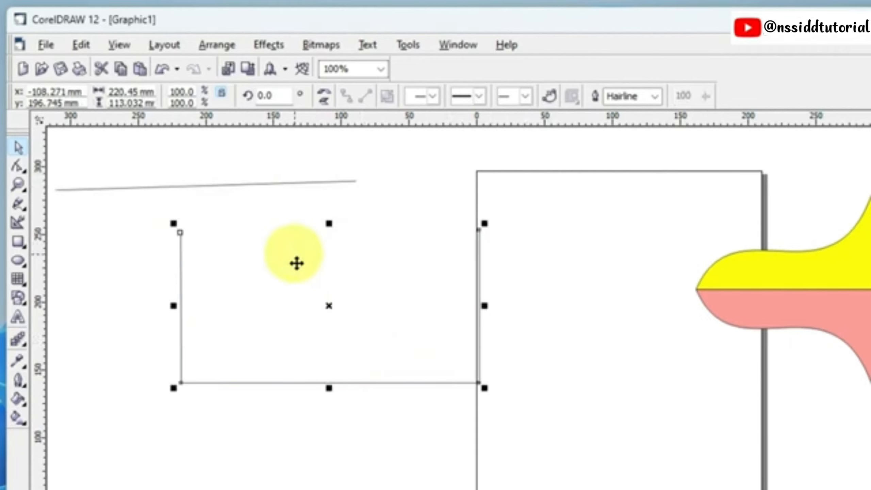
# Select both upper end nodes of the three-sided outline and close it with Auto-Close Curve.
pyautogui.click(17, 166)
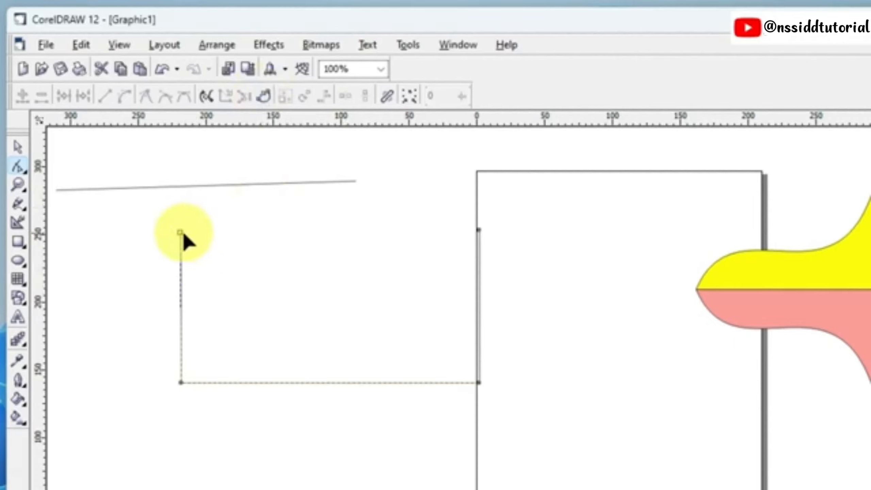
pyautogui.moveTo(160, 214); pyautogui.dragTo(497, 268)
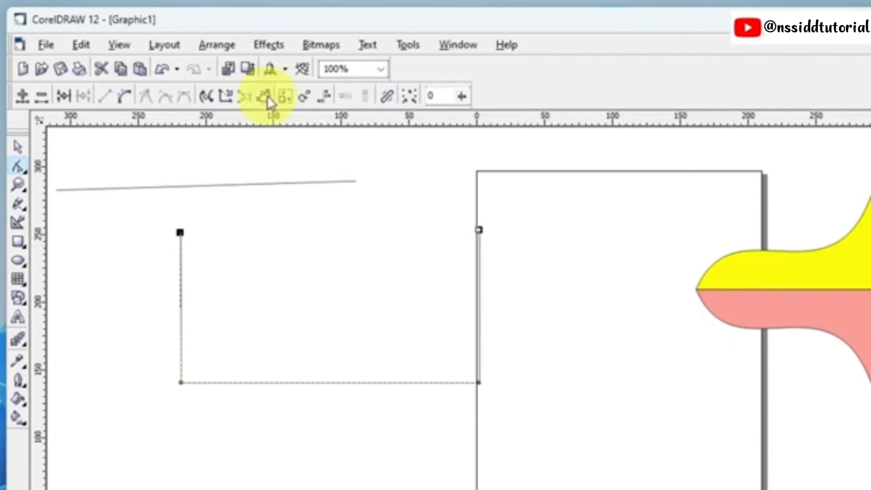
pyautogui.moveTo(141, 199); pyautogui.dragTo(509, 268)
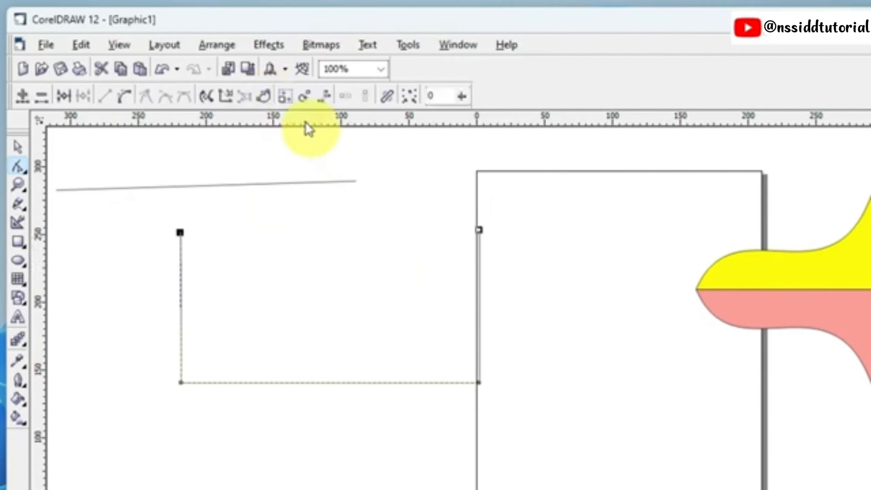
pyautogui.click(262, 95)
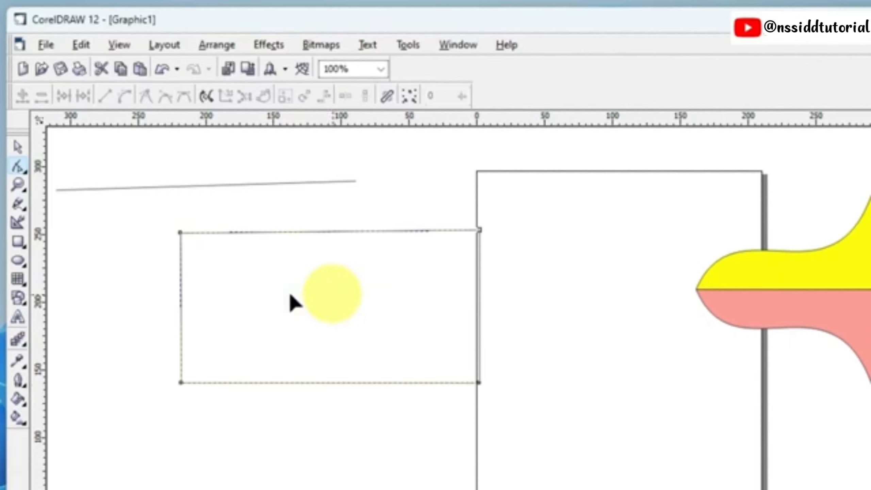
# Select all four nodes of the closed outline and resize it with Stretch and Scale Nodes until its right edge clears the page.
pyautogui.moveTo(150, 209); pyautogui.dragTo(511, 418)
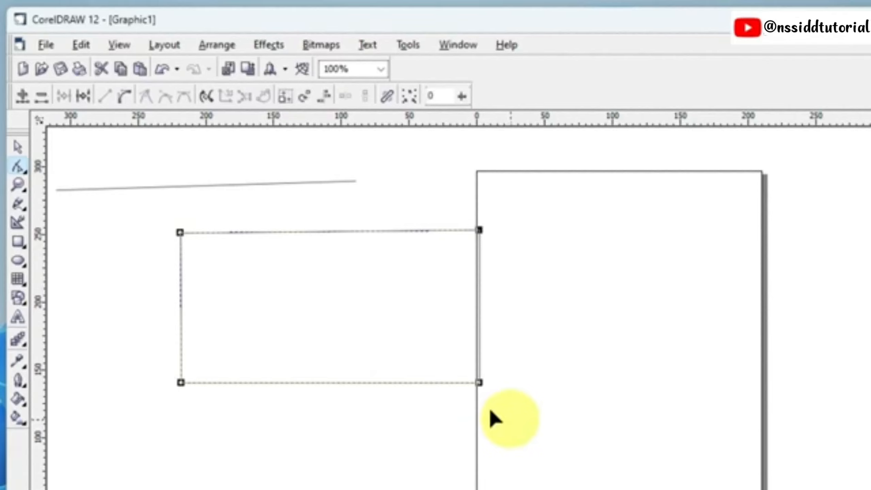
pyautogui.click(288, 101)
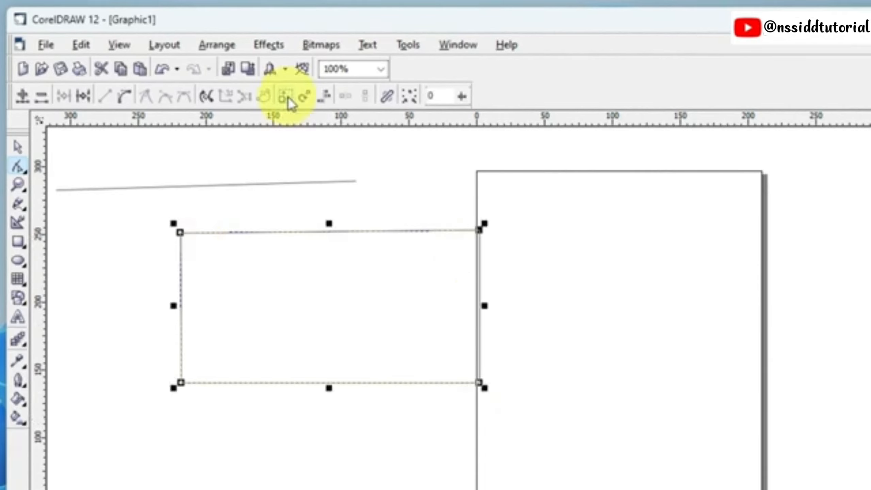
pyautogui.moveTo(174, 224); pyautogui.dragTo(215, 269)
pyautogui.moveTo(366, 259); pyautogui.dragTo(363, 219)
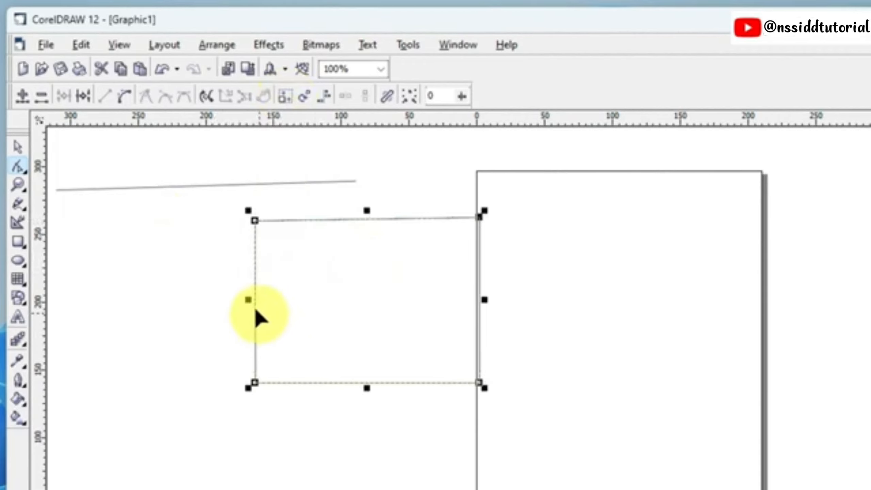
pyautogui.moveTo(249, 301); pyautogui.dragTo(176, 301)
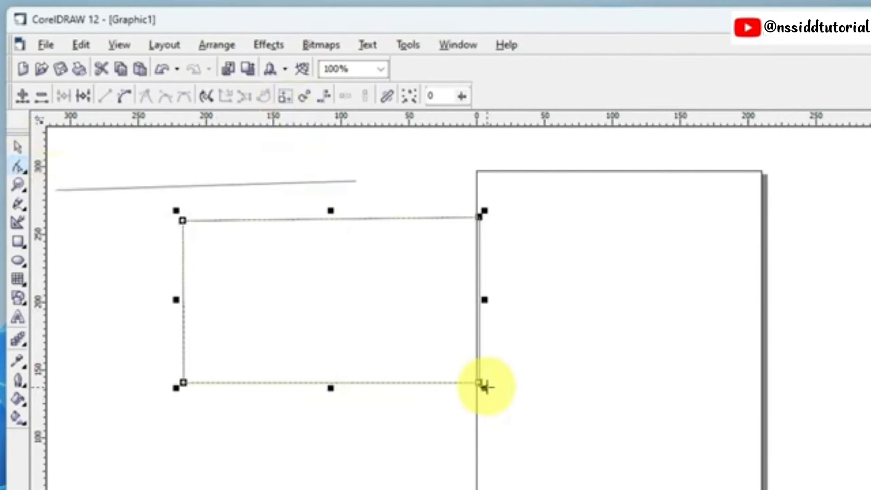
pyautogui.moveTo(482, 386); pyautogui.dragTo(449, 377)
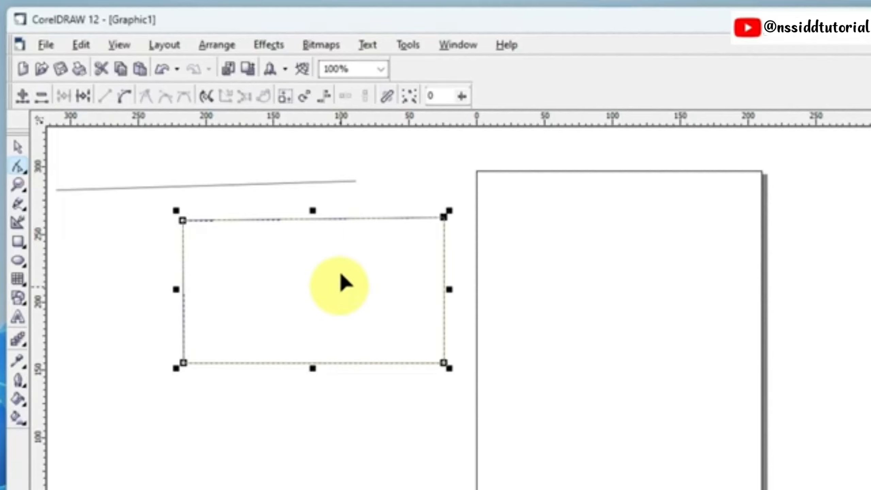
# Skew the outline's upper edge rightward and rotate it clockwise with Rotate and Skew Nodes, and delete the loose line above it.
pyautogui.click(304, 98)
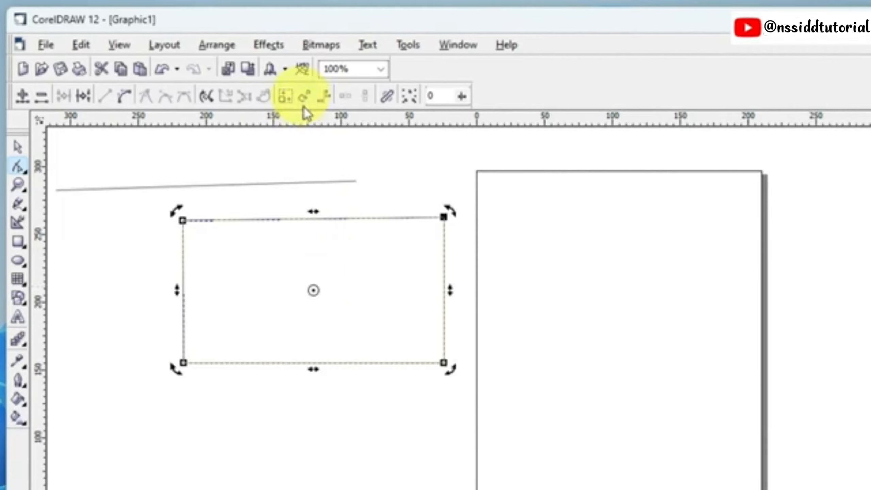
pyautogui.moveTo(313, 211); pyautogui.dragTo(362, 212)
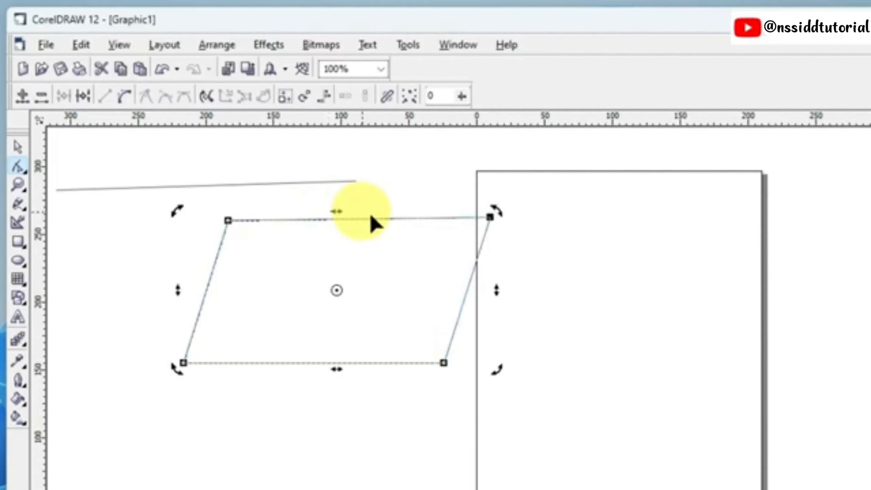
pyautogui.moveTo(501, 210); pyautogui.dragTo(512, 292)
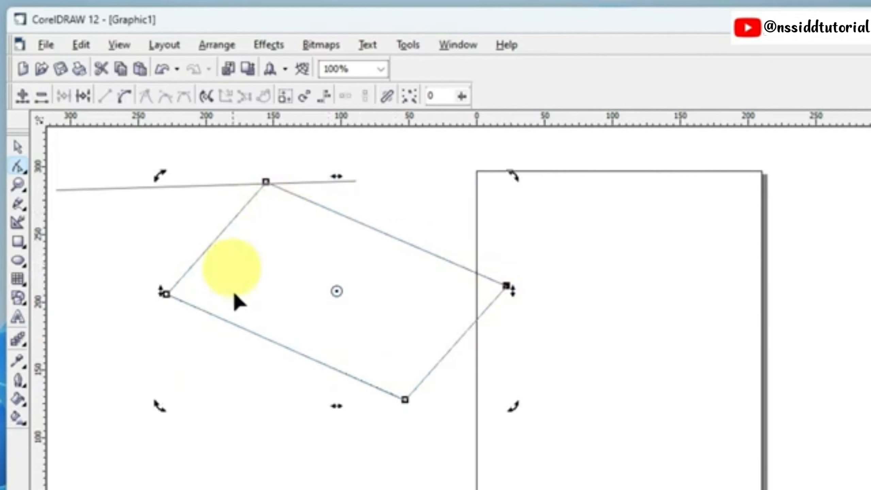
pyautogui.click(256, 251)
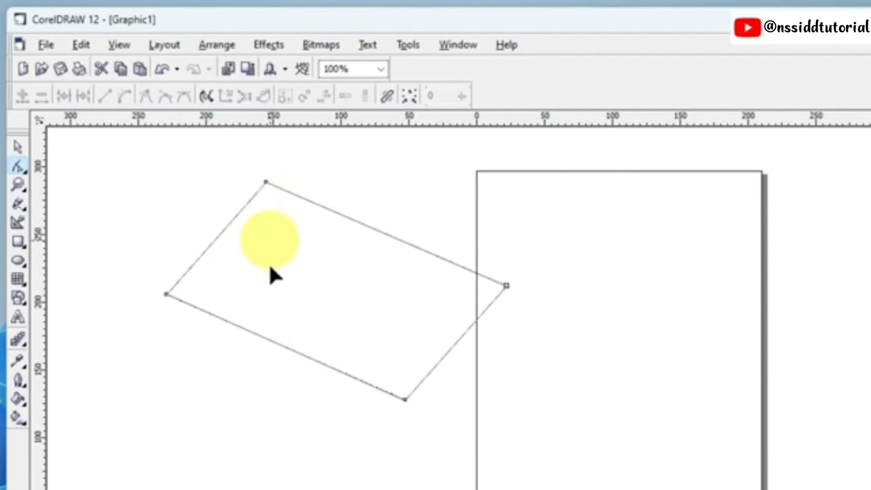
# Align the two leftmost nodes of the tilted outline using Node Align with only Align Vertical enabled.
pyautogui.moveTo(113, 140); pyautogui.dragTo(298, 323)
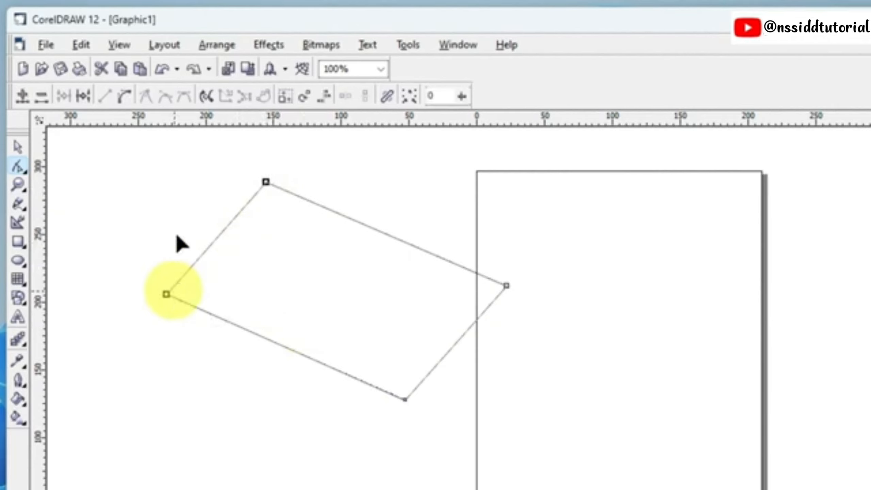
pyautogui.moveTo(118, 151); pyautogui.dragTo(293, 326)
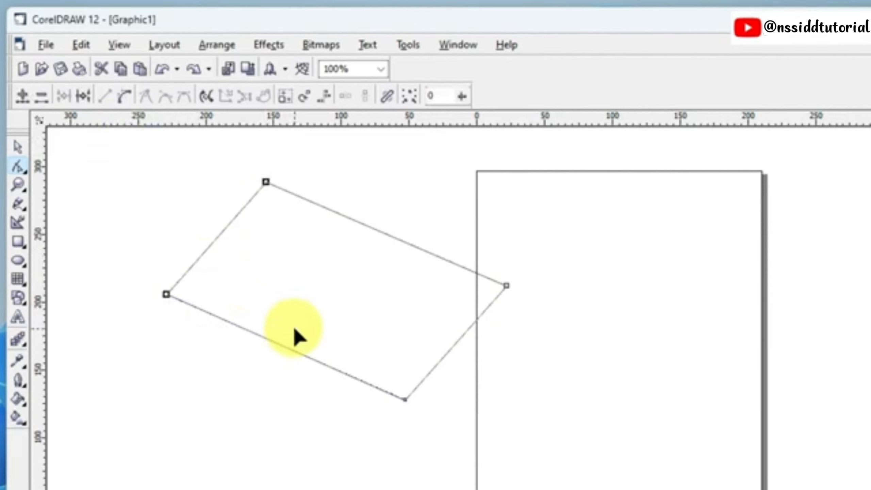
pyautogui.click(326, 104)
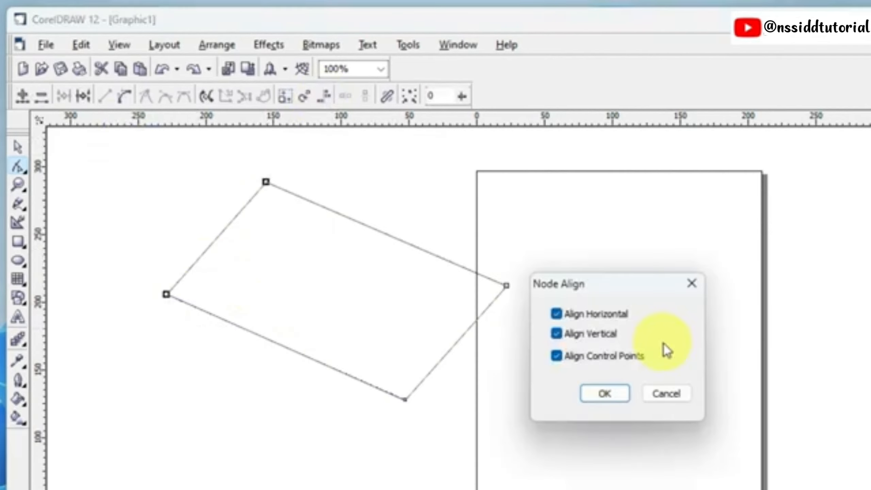
pyautogui.moveTo(583, 286); pyautogui.dragTo(520, 208)
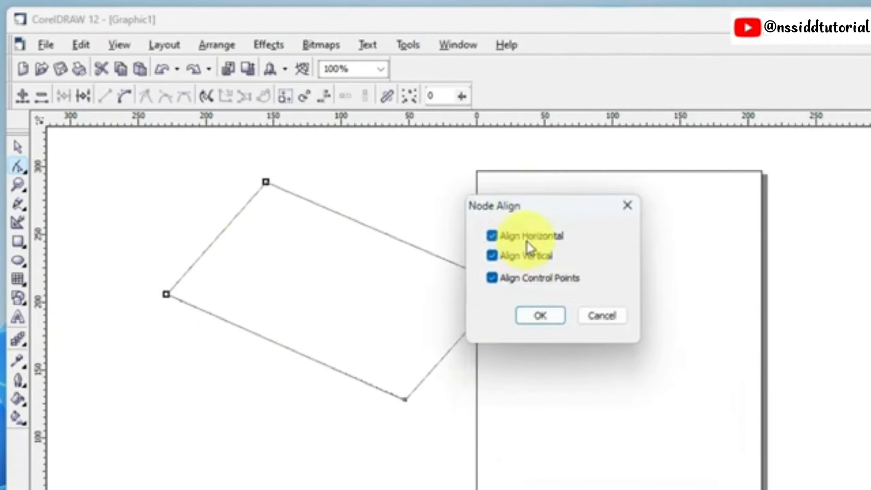
pyautogui.click(492, 278)
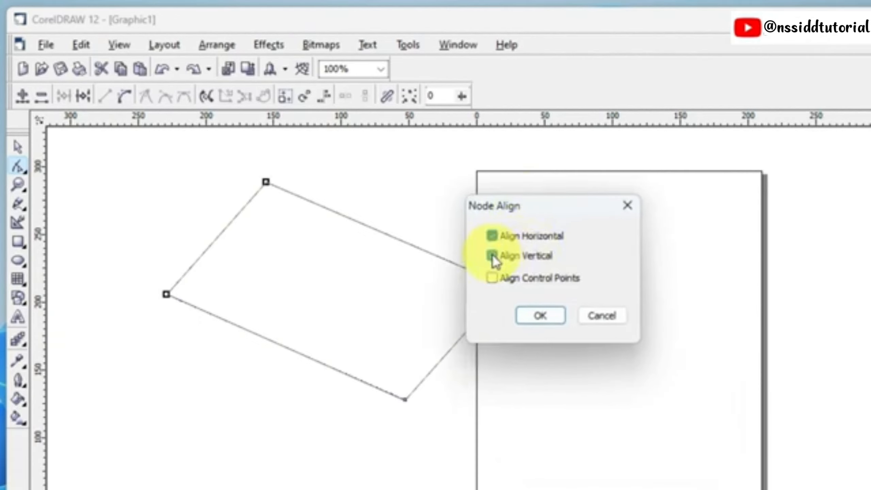
pyautogui.click(493, 256)
pyautogui.click(493, 237)
pyautogui.click(492, 256)
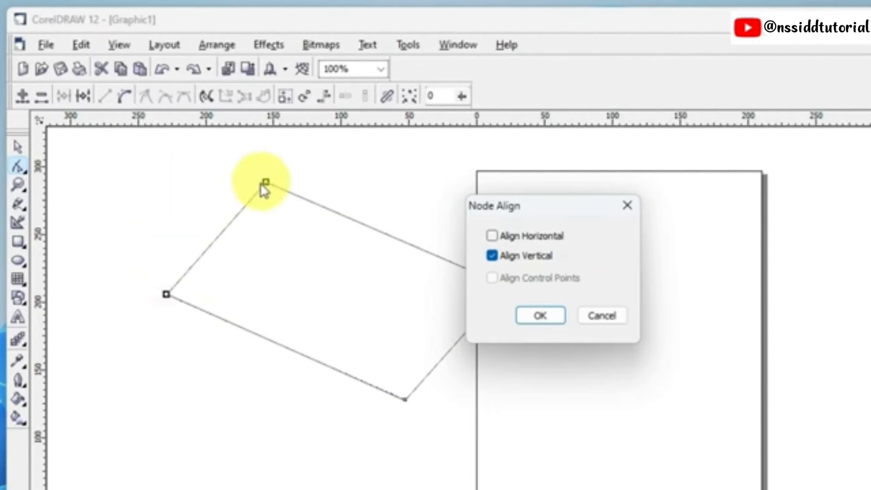
pyautogui.click(542, 316)
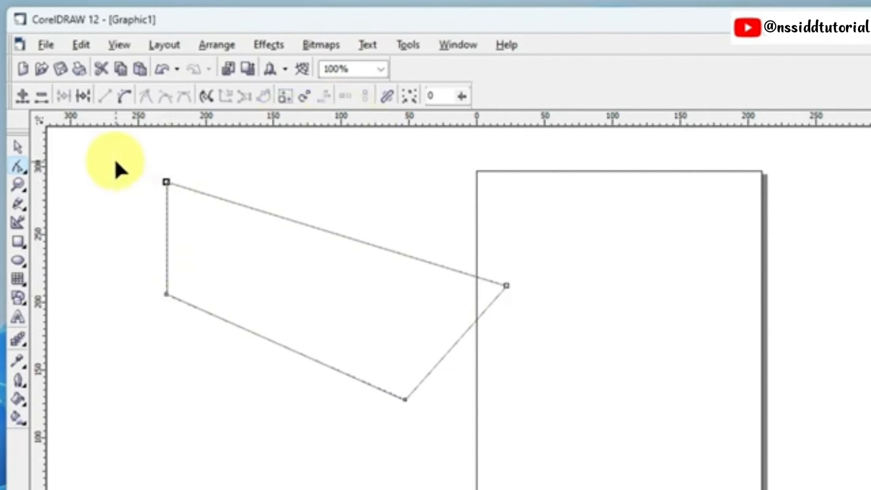
# Align the same two left nodes with only Align Horizontal enabled so they meet at the lower node's position.
pyautogui.moveTo(116, 162); pyautogui.dragTo(228, 358)
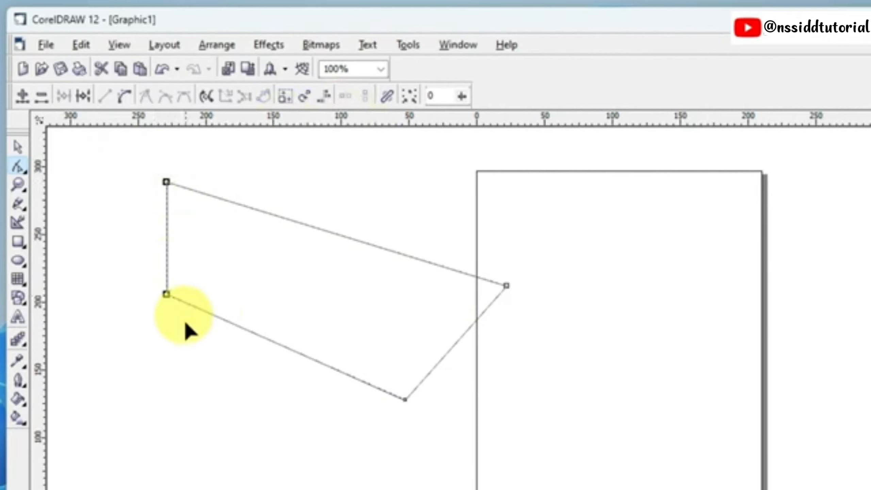
pyautogui.click(339, 97)
pyautogui.moveTo(590, 288); pyautogui.dragTo(461, 189)
pyautogui.click(429, 237)
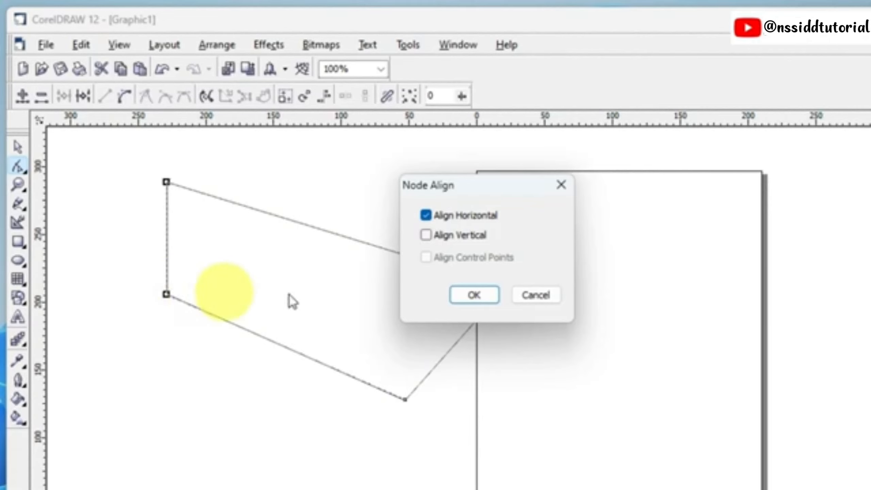
pyautogui.click(475, 297)
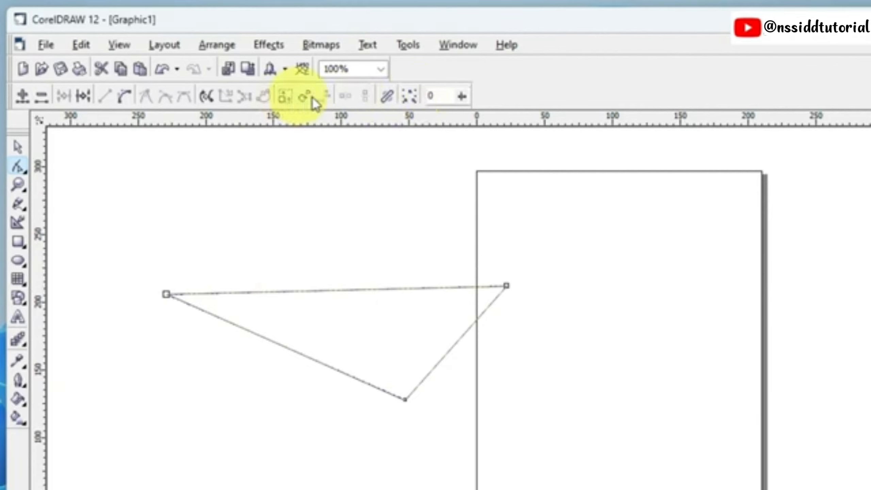
# Undo the horizontal alignment and align the two left nodes with Align Horizontal, Align Vertical and Align Control Points all enabled.
pyautogui.hotkey('ctrl', 'z')
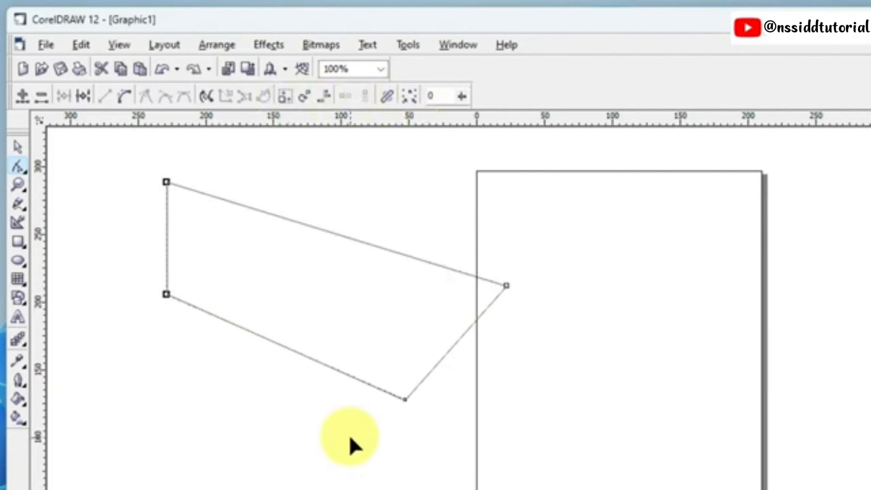
pyautogui.click(325, 96)
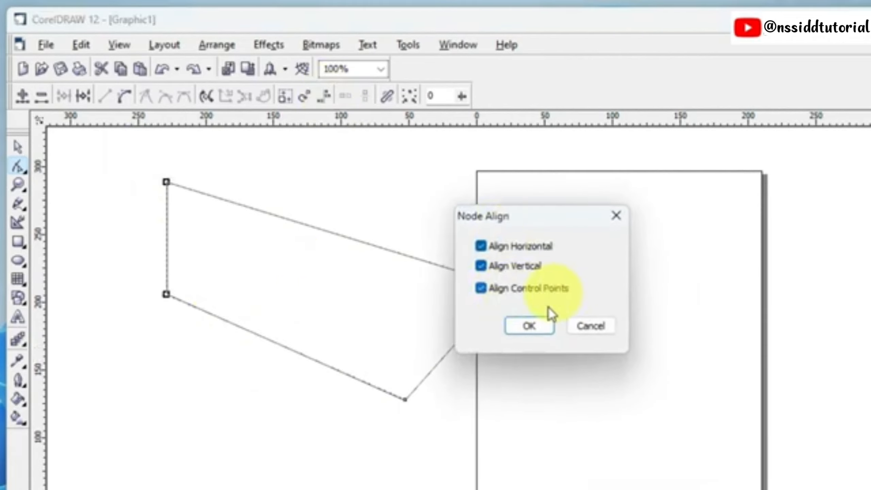
pyautogui.click(529, 326)
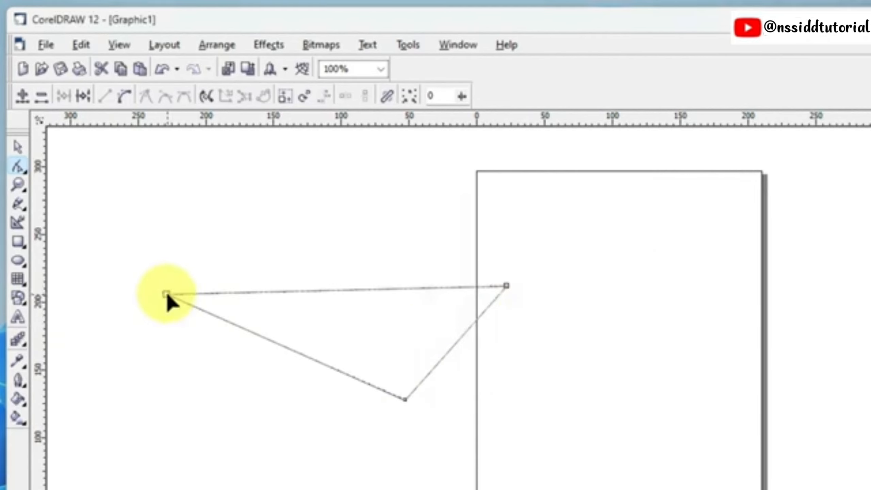
# Separate the two overlapping left nodes by moving one of them straight up a short distance.
pyautogui.moveTo(165, 294); pyautogui.dragTo(160, 324)
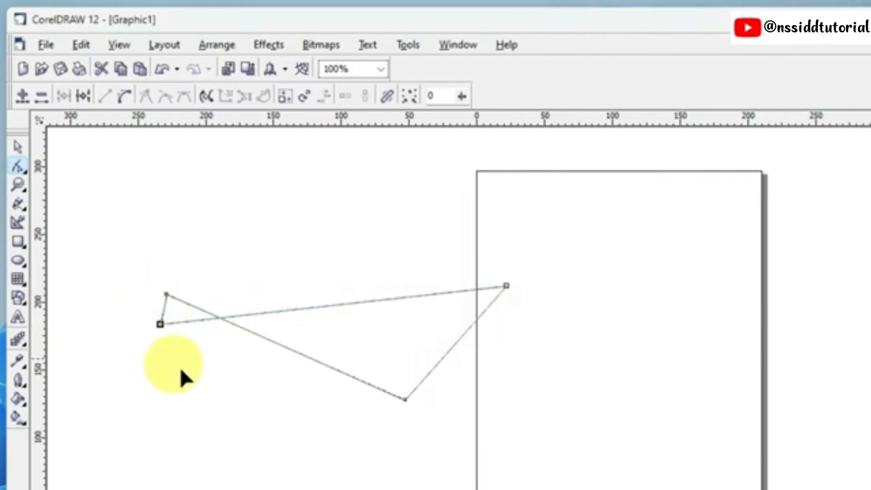
pyautogui.hotkey('ctrl', 'z')
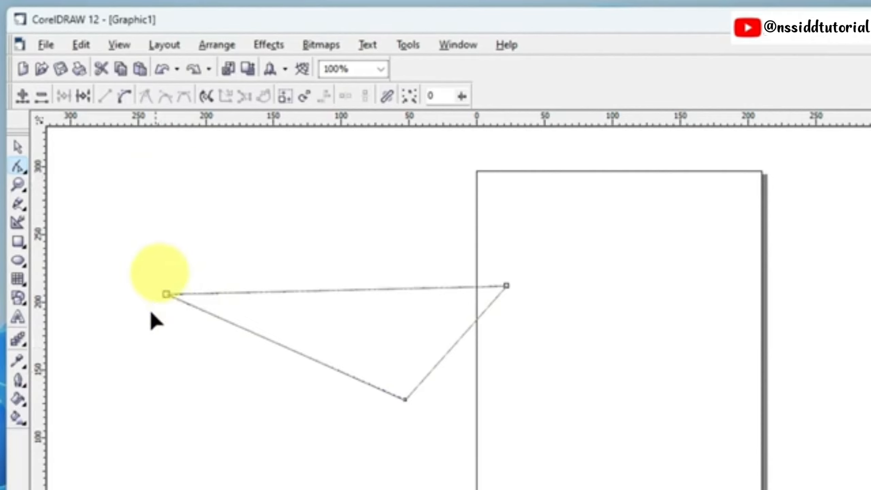
pyautogui.moveTo(166, 295); pyautogui.dragTo(167, 264)
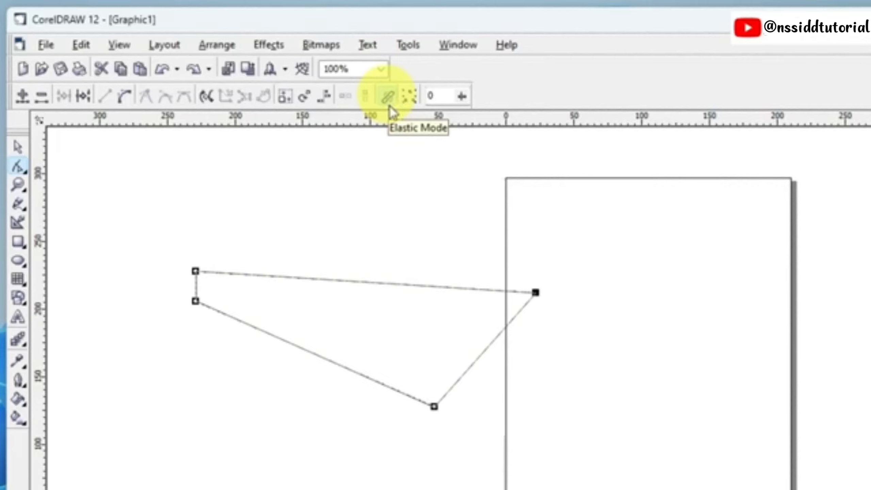
# With all four nodes selected and Elastic Mode on, pull the right node inward off the page and the bottom node slightly down.
pyautogui.click(388, 96)
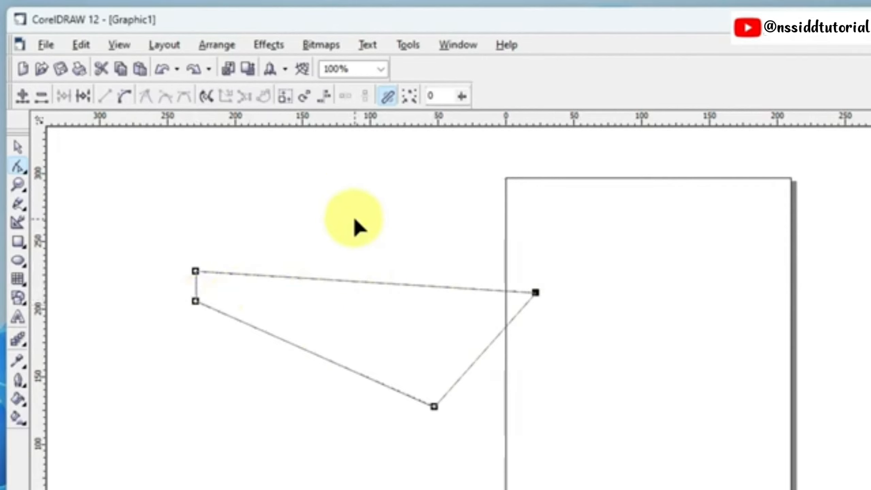
pyautogui.moveTo(108, 218); pyautogui.dragTo(381, 347)
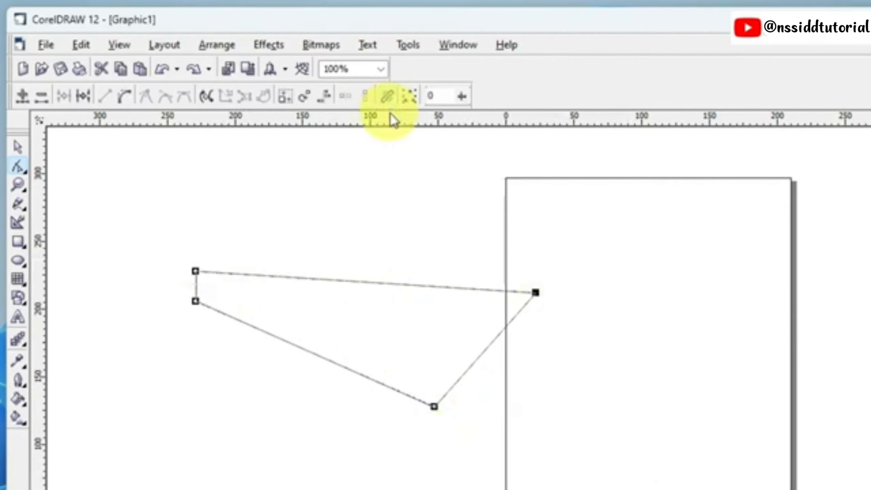
pyautogui.click(388, 97)
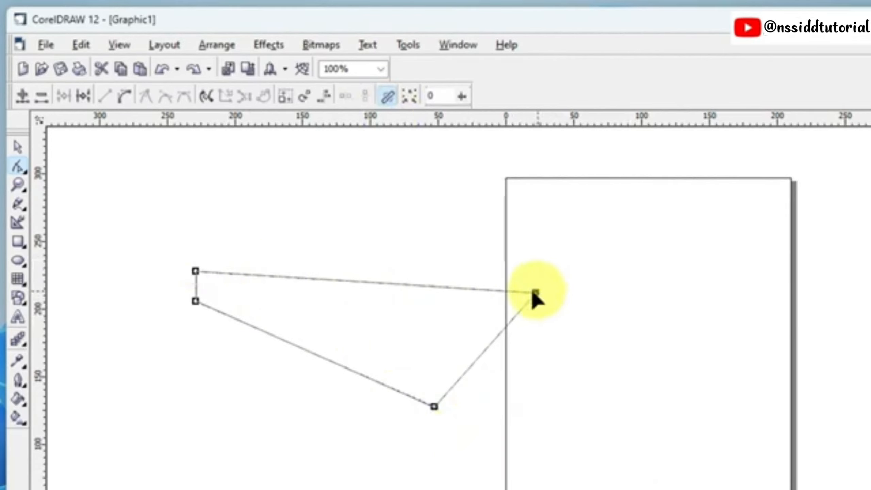
pyautogui.moveTo(533, 292); pyautogui.dragTo(431, 255)
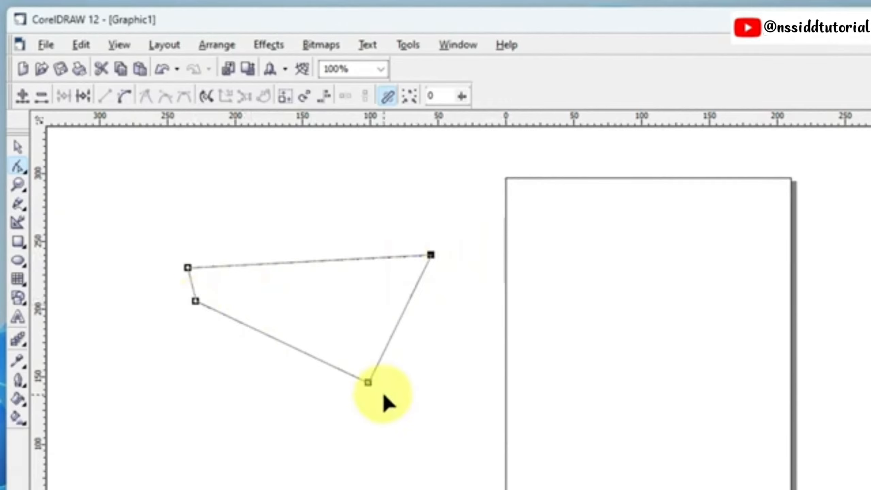
pyautogui.moveTo(367, 382); pyautogui.dragTo(374, 399)
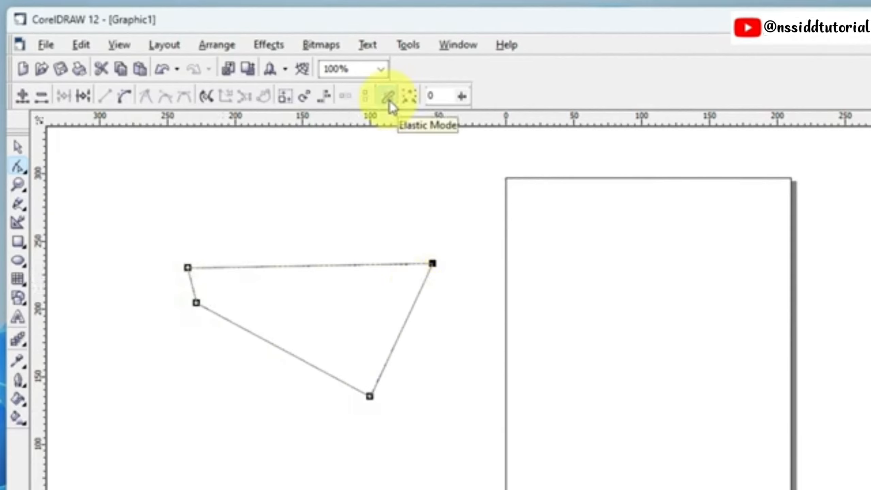
# Select all nodes of the outline and raise the Curve Smoothness to round its straight sides.
pyautogui.click(443, 198)
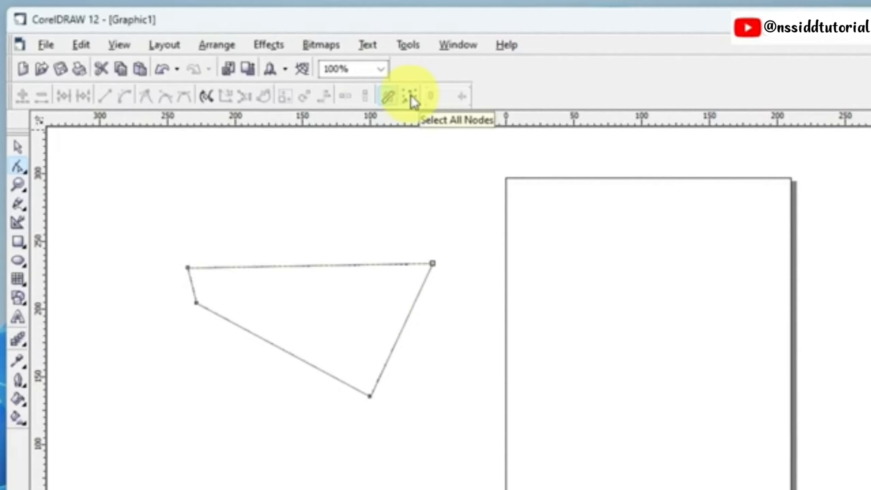
pyautogui.moveTo(136, 216); pyautogui.dragTo(420, 453)
pyautogui.click(432, 160)
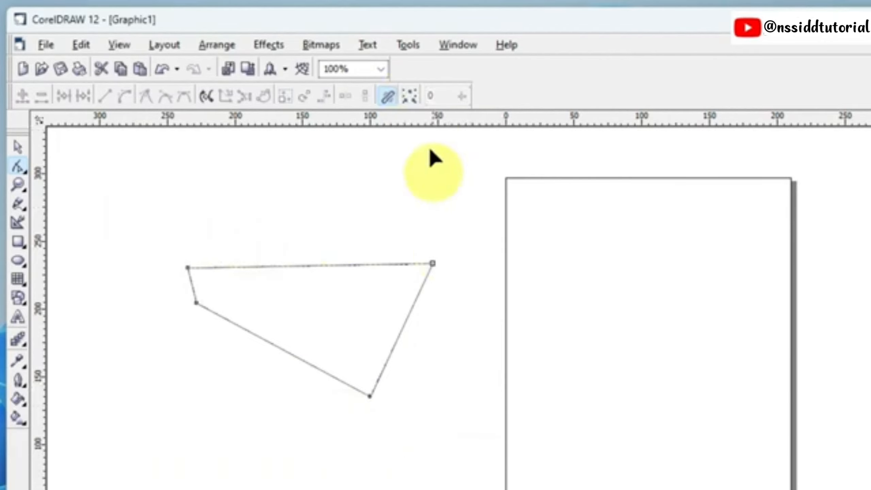
pyautogui.click(411, 98)
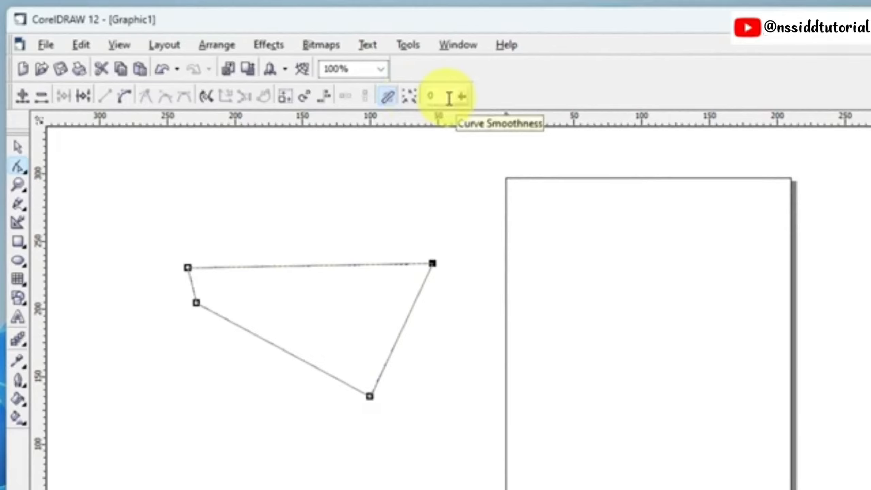
pyautogui.click(461, 98)
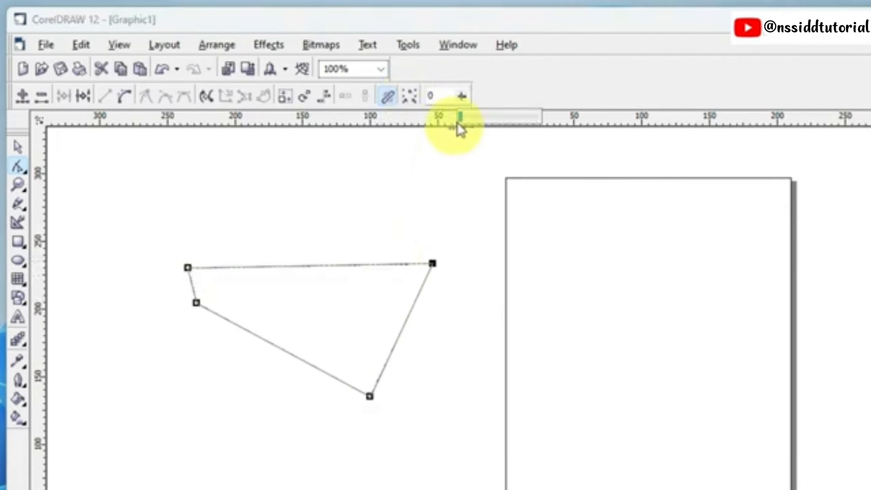
pyautogui.moveTo(461, 119); pyautogui.dragTo(510, 179)
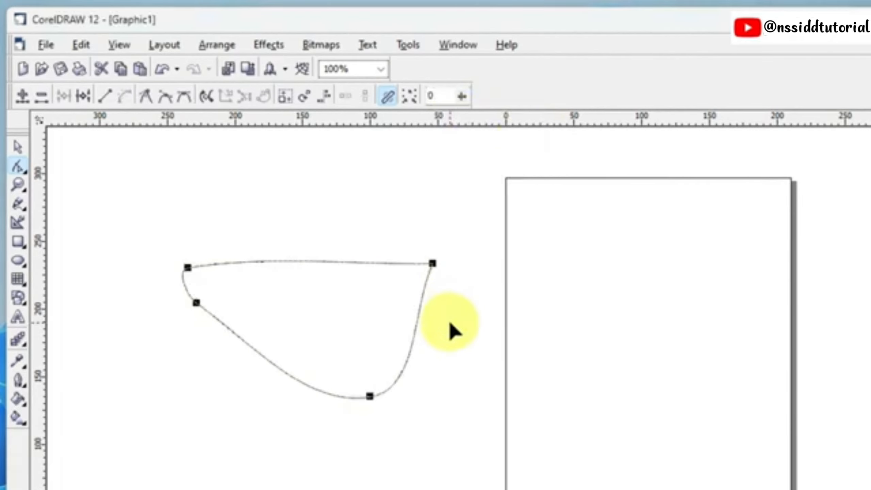
# Delete the rounded outline and draw a 75 mm square on the empty area left of the page.
pyautogui.press('Delete')
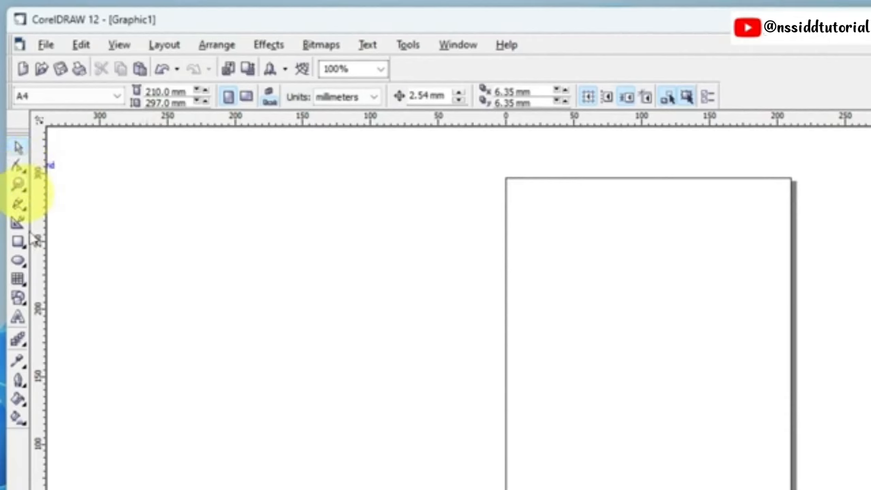
pyautogui.click(18, 244)
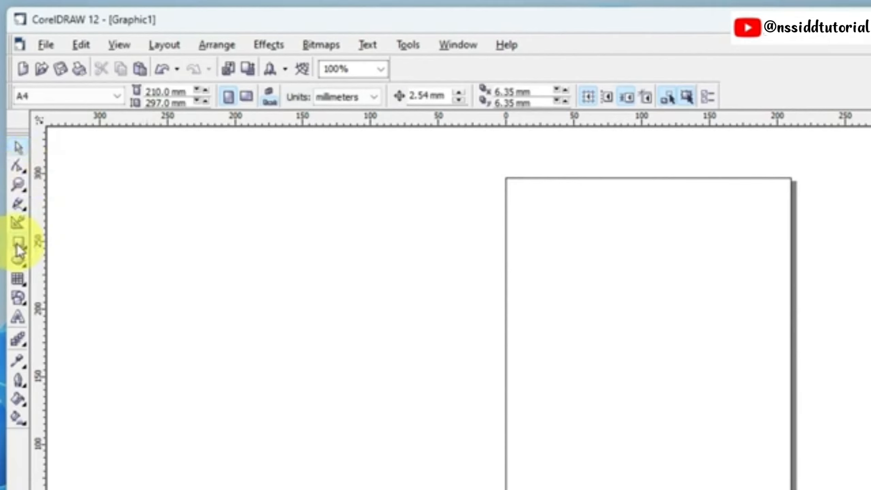
pyautogui.moveTo(112, 186); pyautogui.dragTo(189, 290)
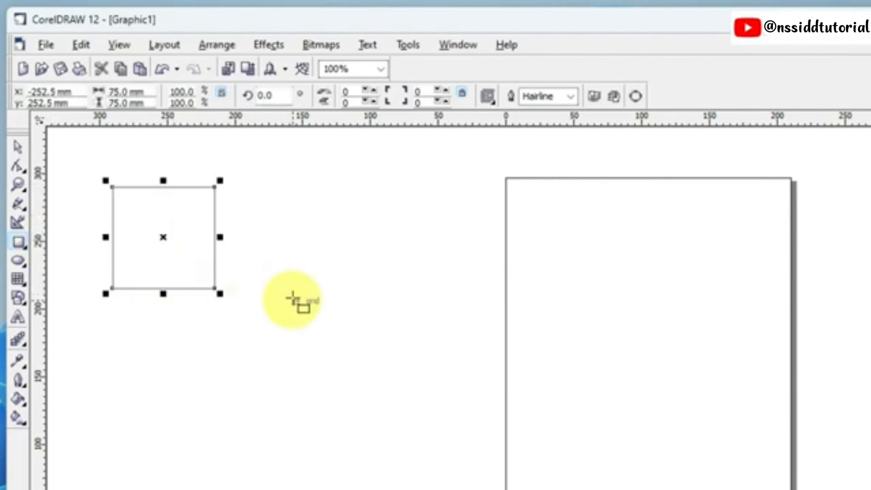
# Select all four corner nodes of the square with the Shape tool and convert its sides to curves.
pyautogui.click(18, 166)
pyautogui.click(638, 97)
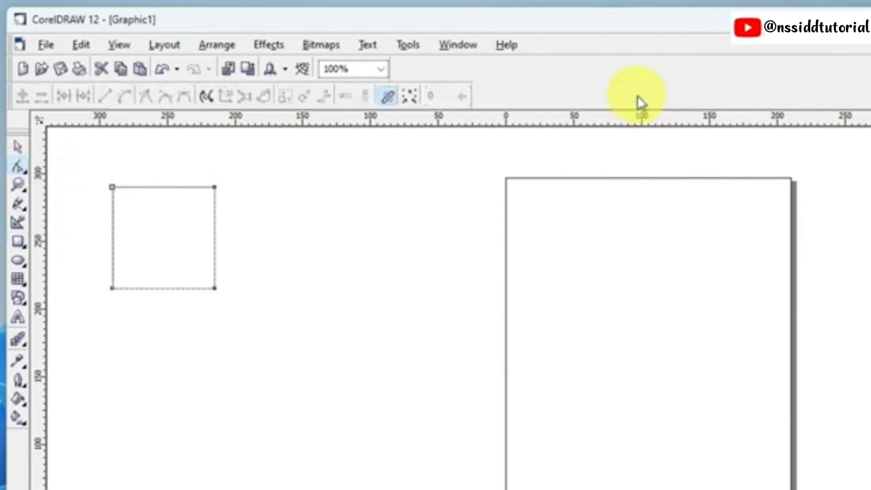
pyautogui.moveTo(82, 167); pyautogui.dragTo(236, 318)
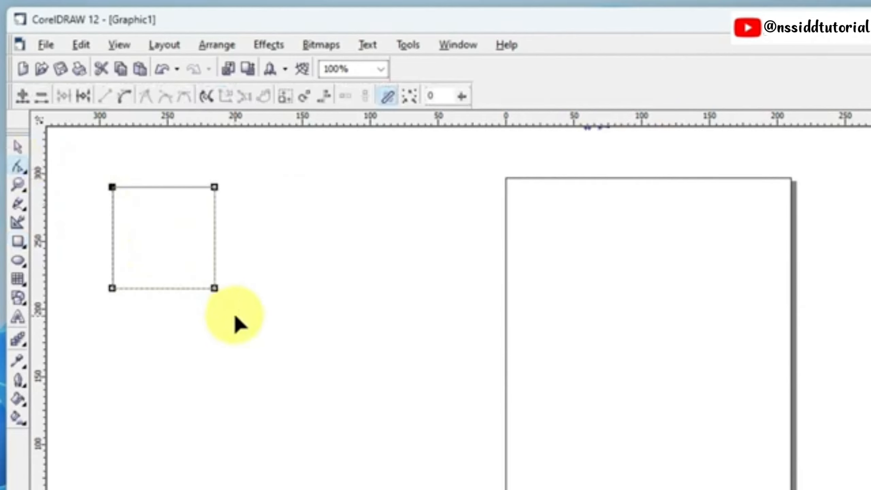
pyautogui.click(126, 97)
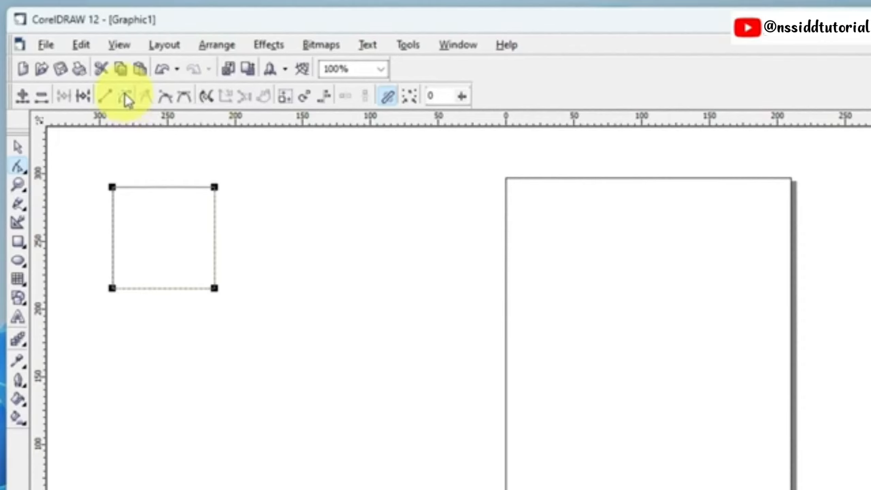
pyautogui.click(291, 265)
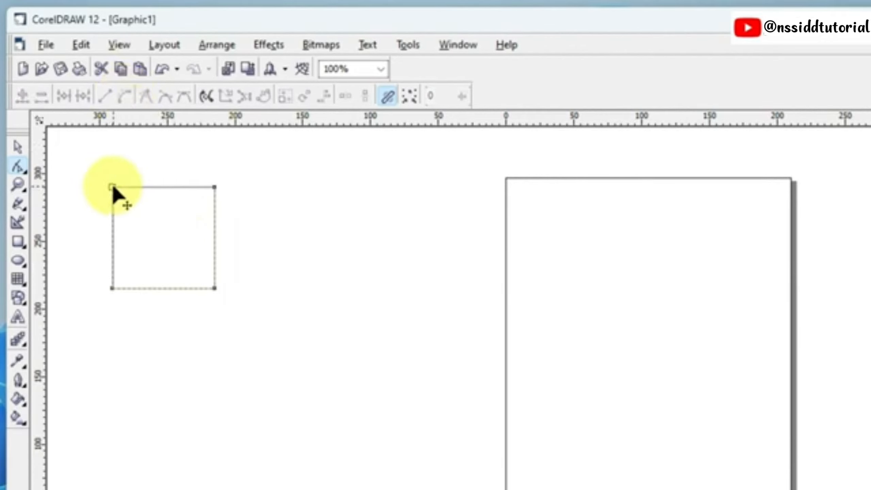
# Rotate the square's upper-left node half a turn with Rotate and Skew Nodes and move it onto the lower-right corner.
pyautogui.click(113, 188)
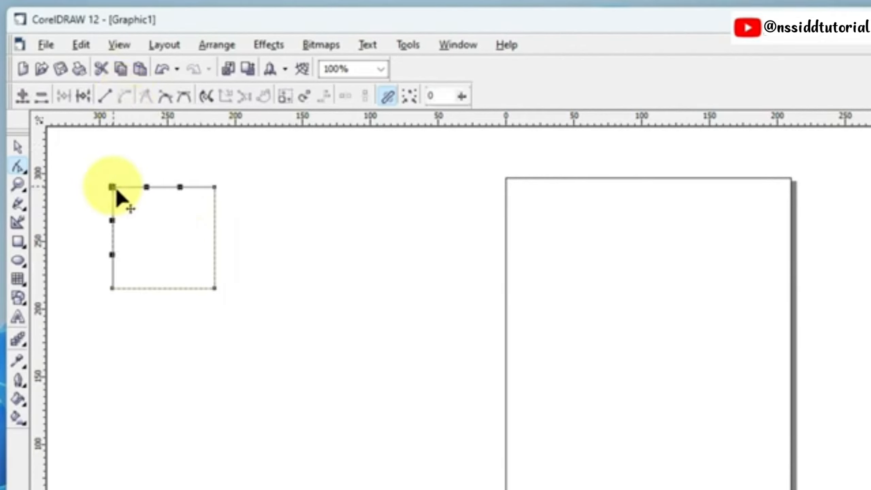
pyautogui.click(305, 103)
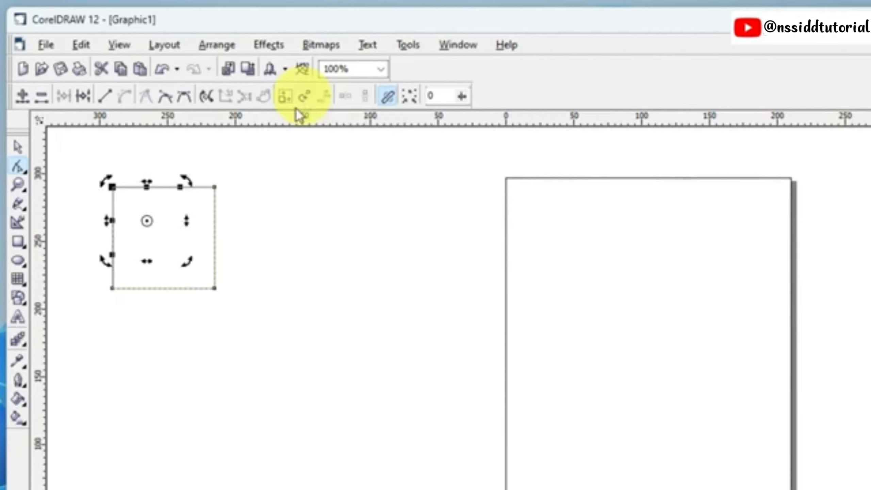
pyautogui.click(107, 177)
pyautogui.moveTo(107, 177)
pyautogui.mouseDown()
pyautogui.moveTo(200, 229)
pyautogui.moveTo(189, 277)
pyautogui.moveTo(197, 266)
pyautogui.moveTo(201, 274)
pyautogui.mouseUp()
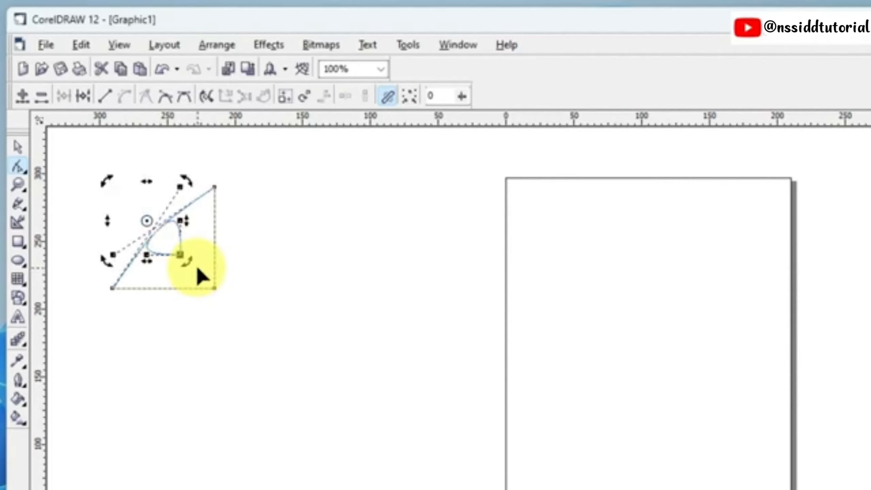
pyautogui.click(271, 269)
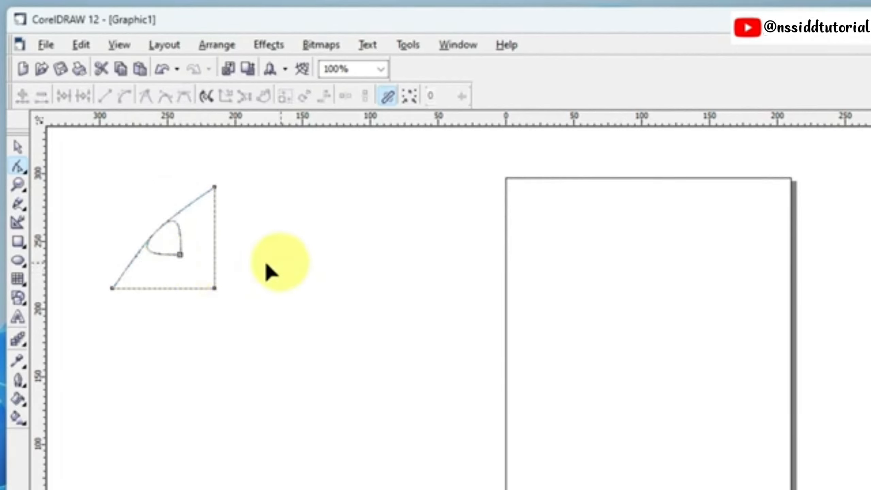
pyautogui.moveTo(181, 256); pyautogui.dragTo(213, 290)
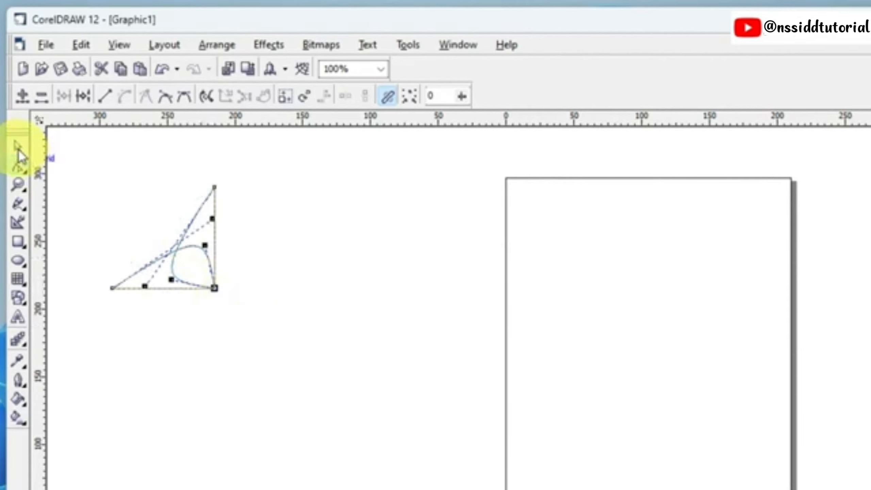
# Make a horizontally mirrored copy of the looped shape directly against its right side.
pyautogui.click(18, 151)
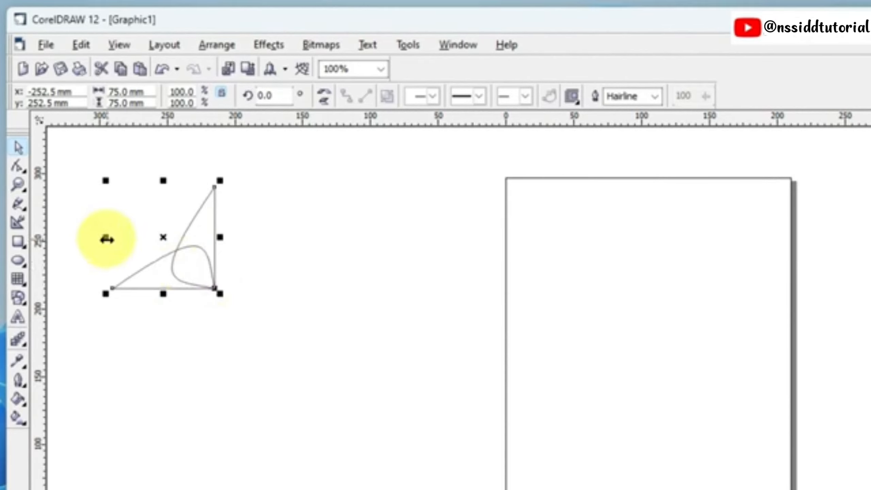
pyautogui.moveTo(106, 240); pyautogui.dragTo(278, 247)
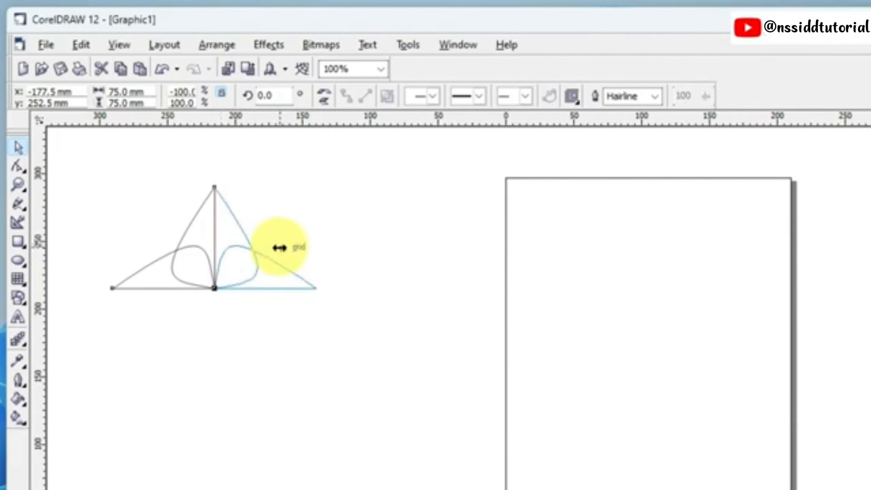
pyautogui.moveTo(280, 248); pyautogui.dragTo(280, 247)
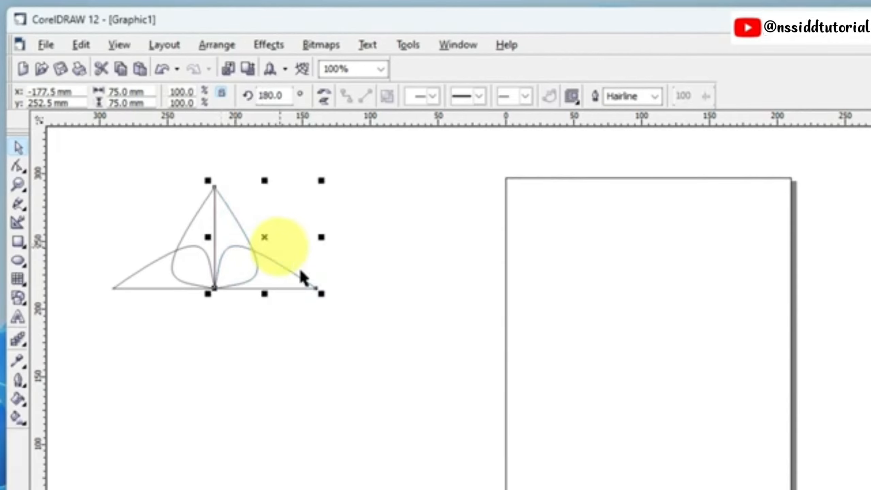
# Select both mirrored shapes and fill them with blue.
pyautogui.moveTo(97, 166); pyautogui.dragTo(387, 334)
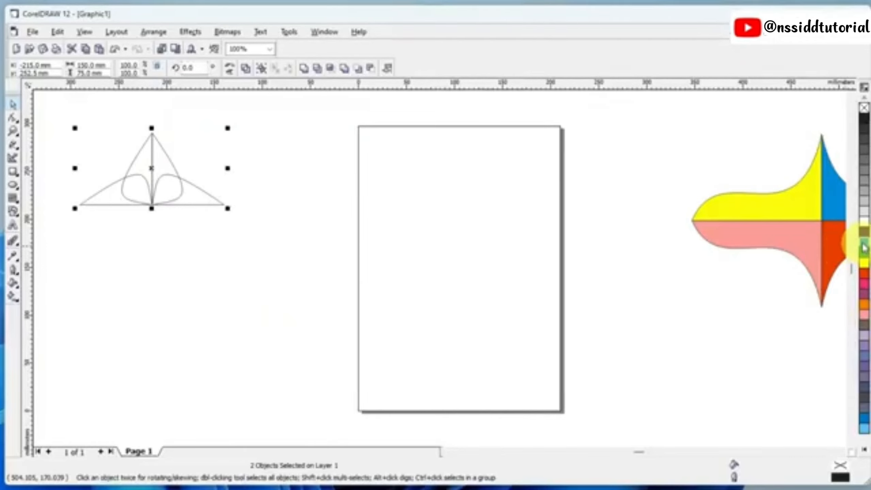
pyautogui.click(865, 243)
pyautogui.click(277, 268)
# Make a vertically mirrored copy of the two blue shapes directly below them to complete a four-pointed star.
pyautogui.moveTo(55, 116); pyautogui.dragTo(255, 224)
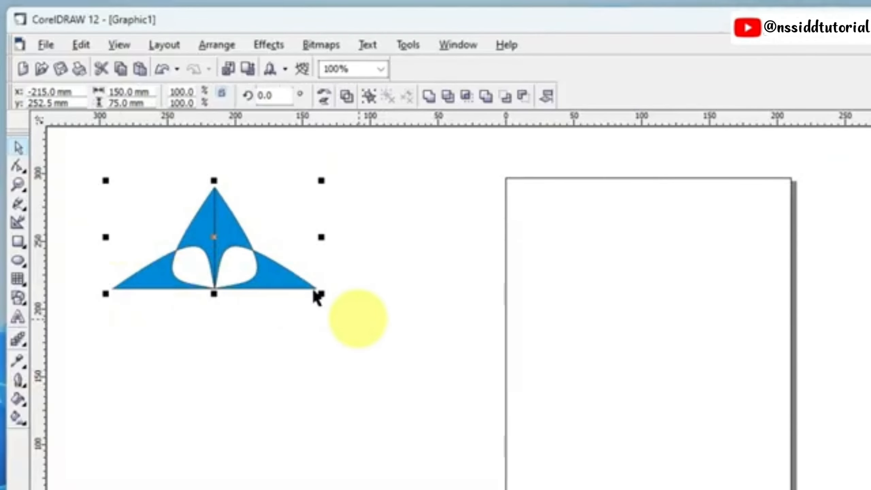
pyautogui.moveTo(216, 181); pyautogui.dragTo(220, 340)
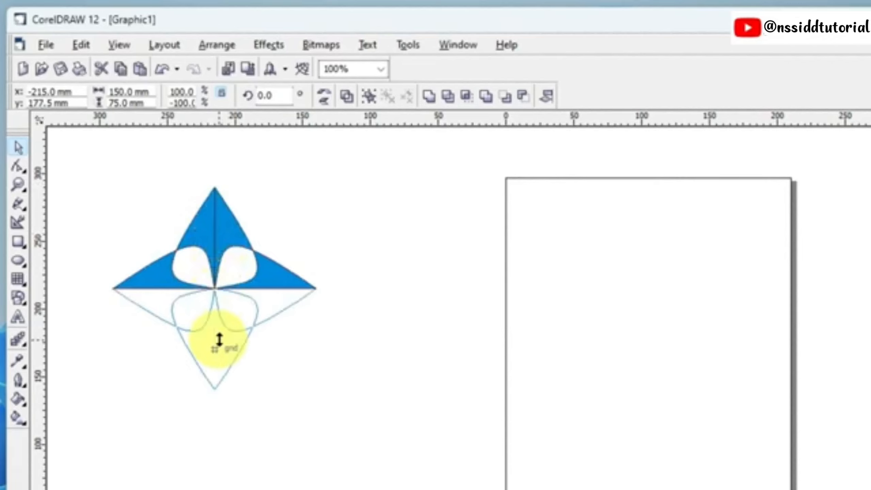
pyautogui.moveTo(219, 340); pyautogui.dragTo(220, 341)
pyautogui.click(379, 364)
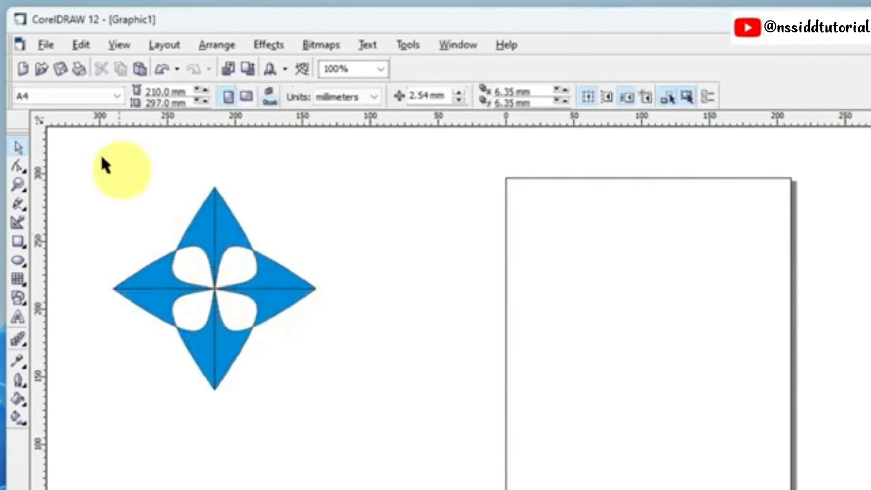
pyautogui.moveTo(92, 160); pyautogui.dragTo(399, 347)
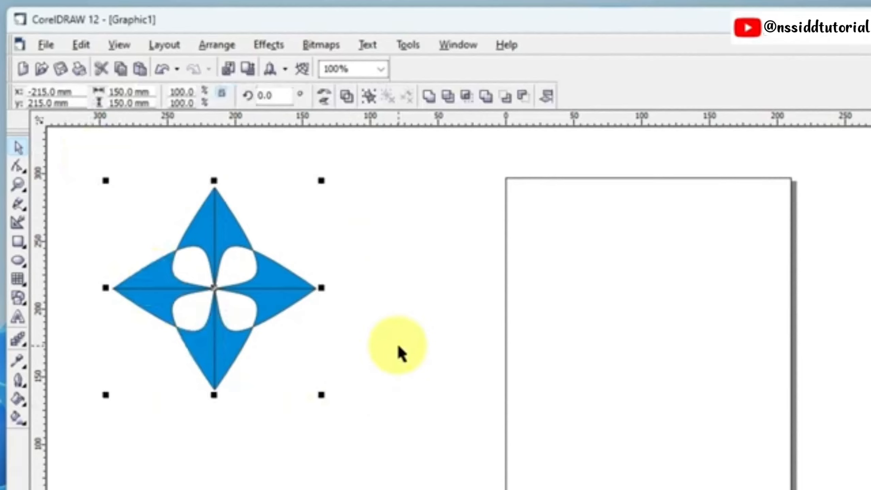
pyautogui.click(399, 347)
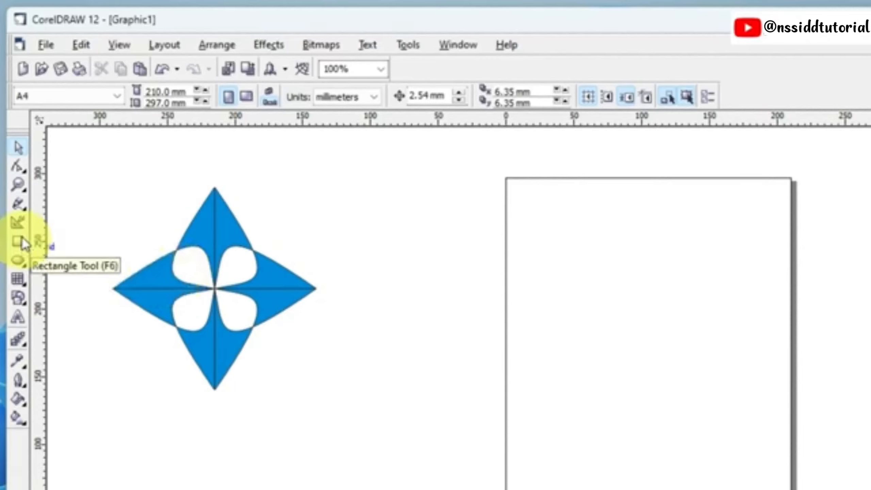
# Select the star's upper-left quarter with the Shape tool and show the other tools grouped with it.
pyautogui.click(18, 167)
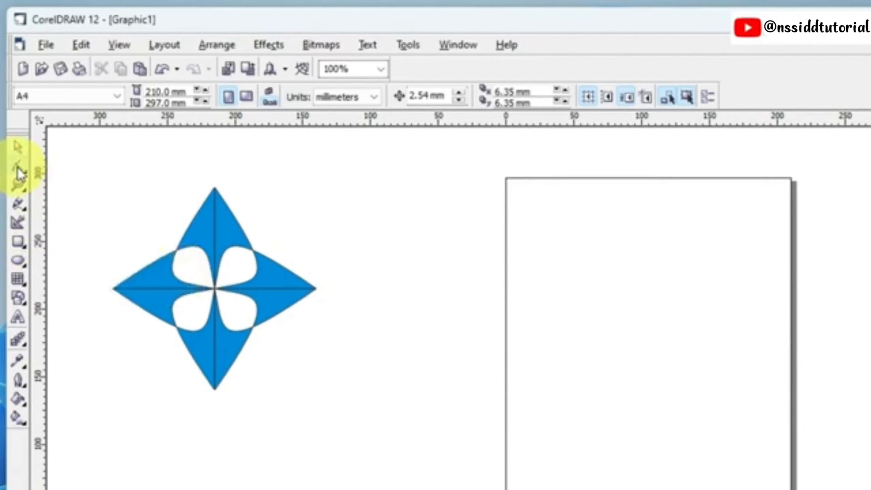
pyautogui.click(163, 263)
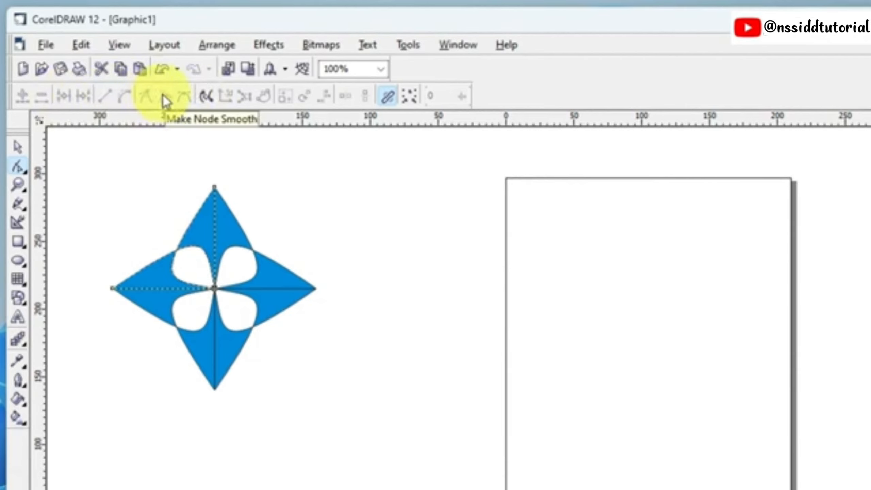
pyautogui.click(25, 172)
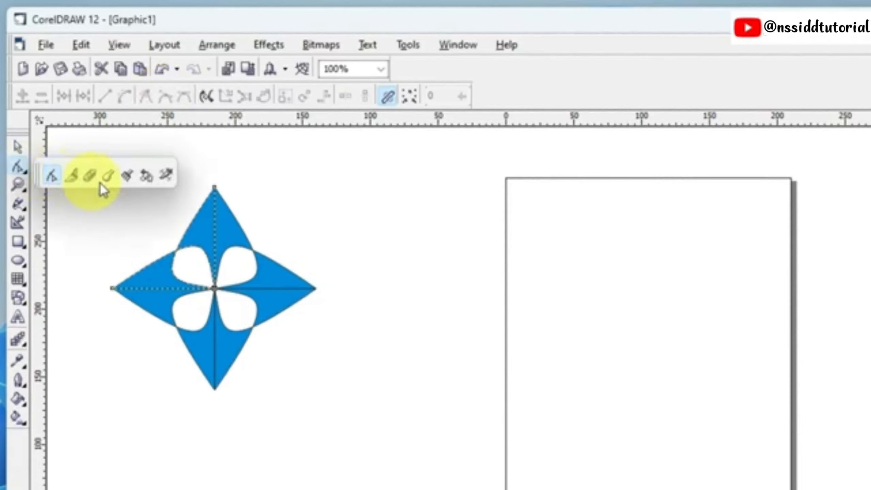